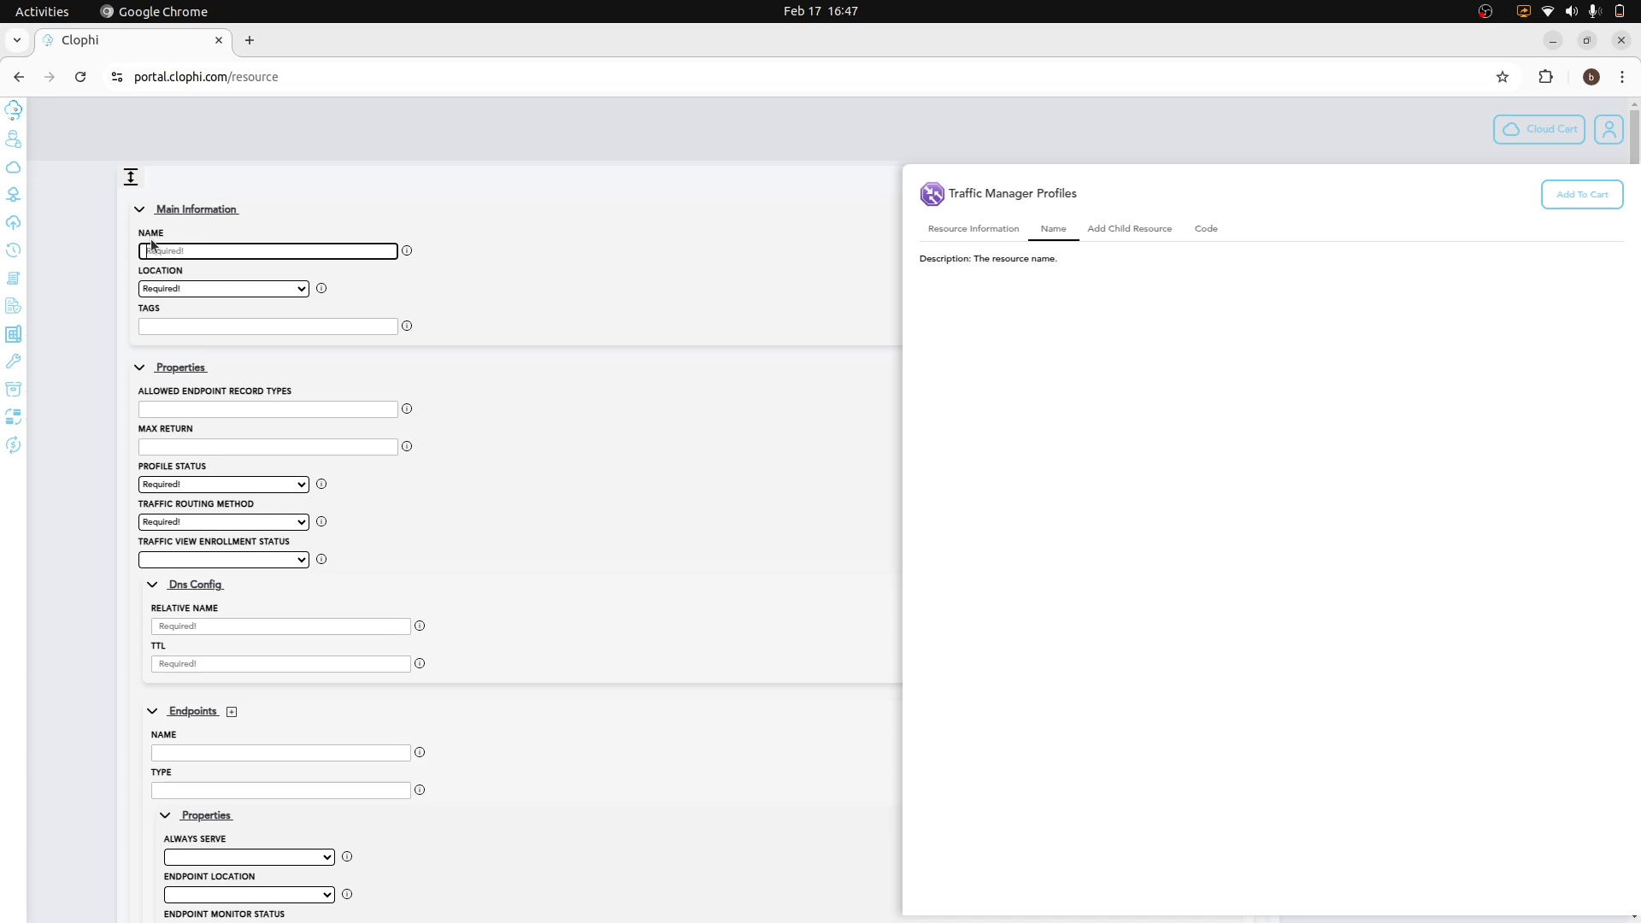
- Review the choices offered for the profile's Location under Main Information without selecting one
click(179, 291)
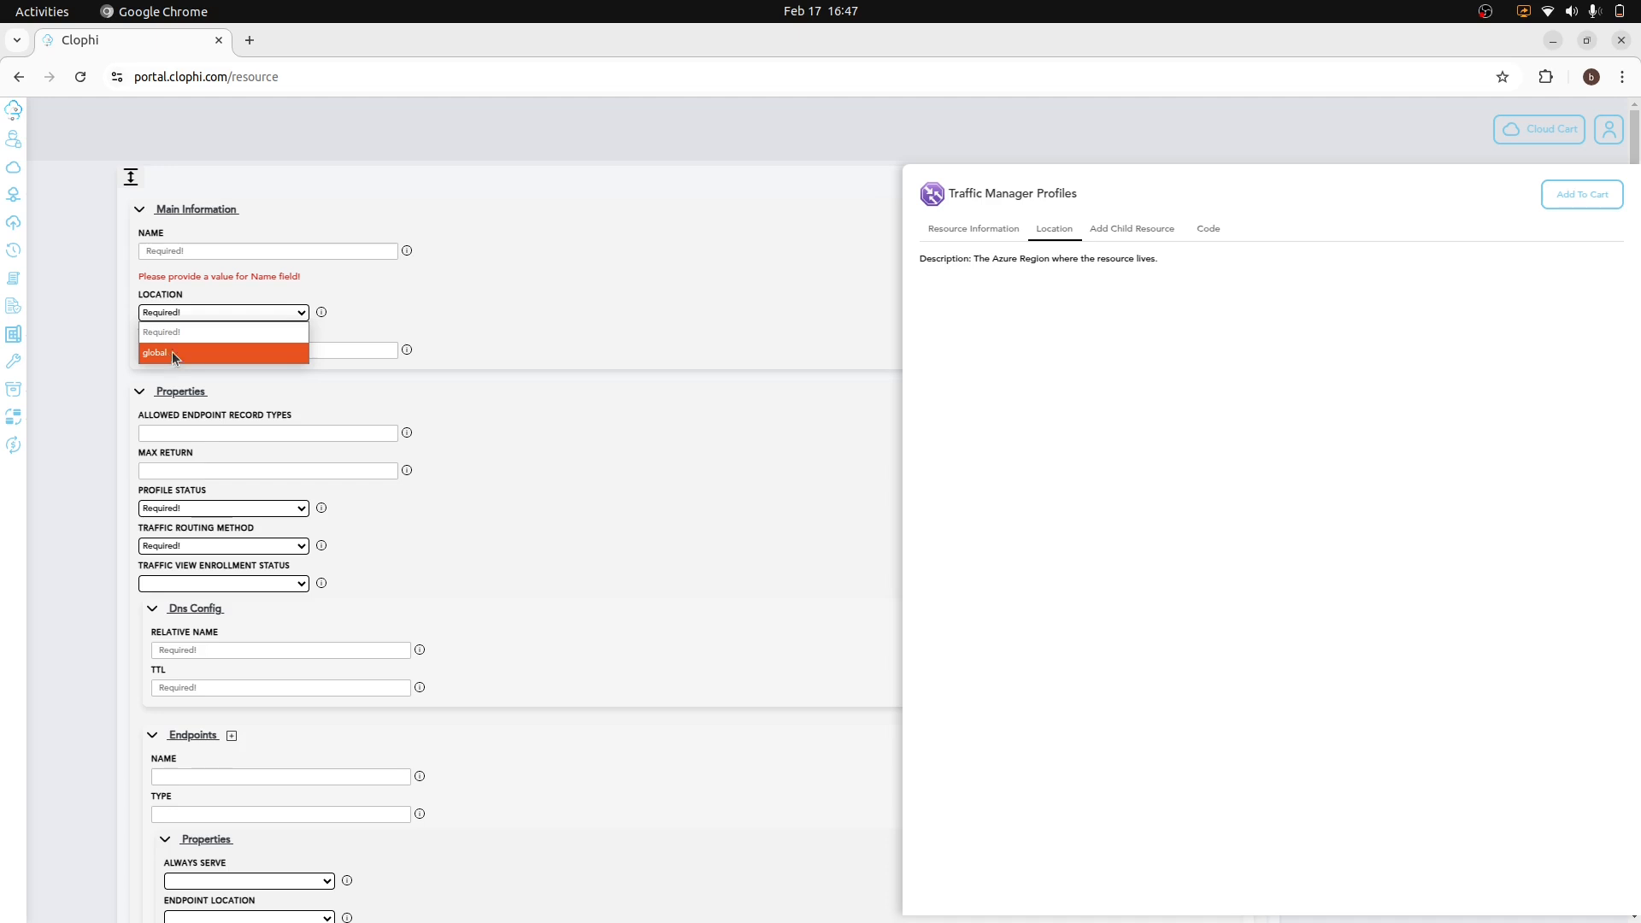
click(362, 301)
click(263, 348)
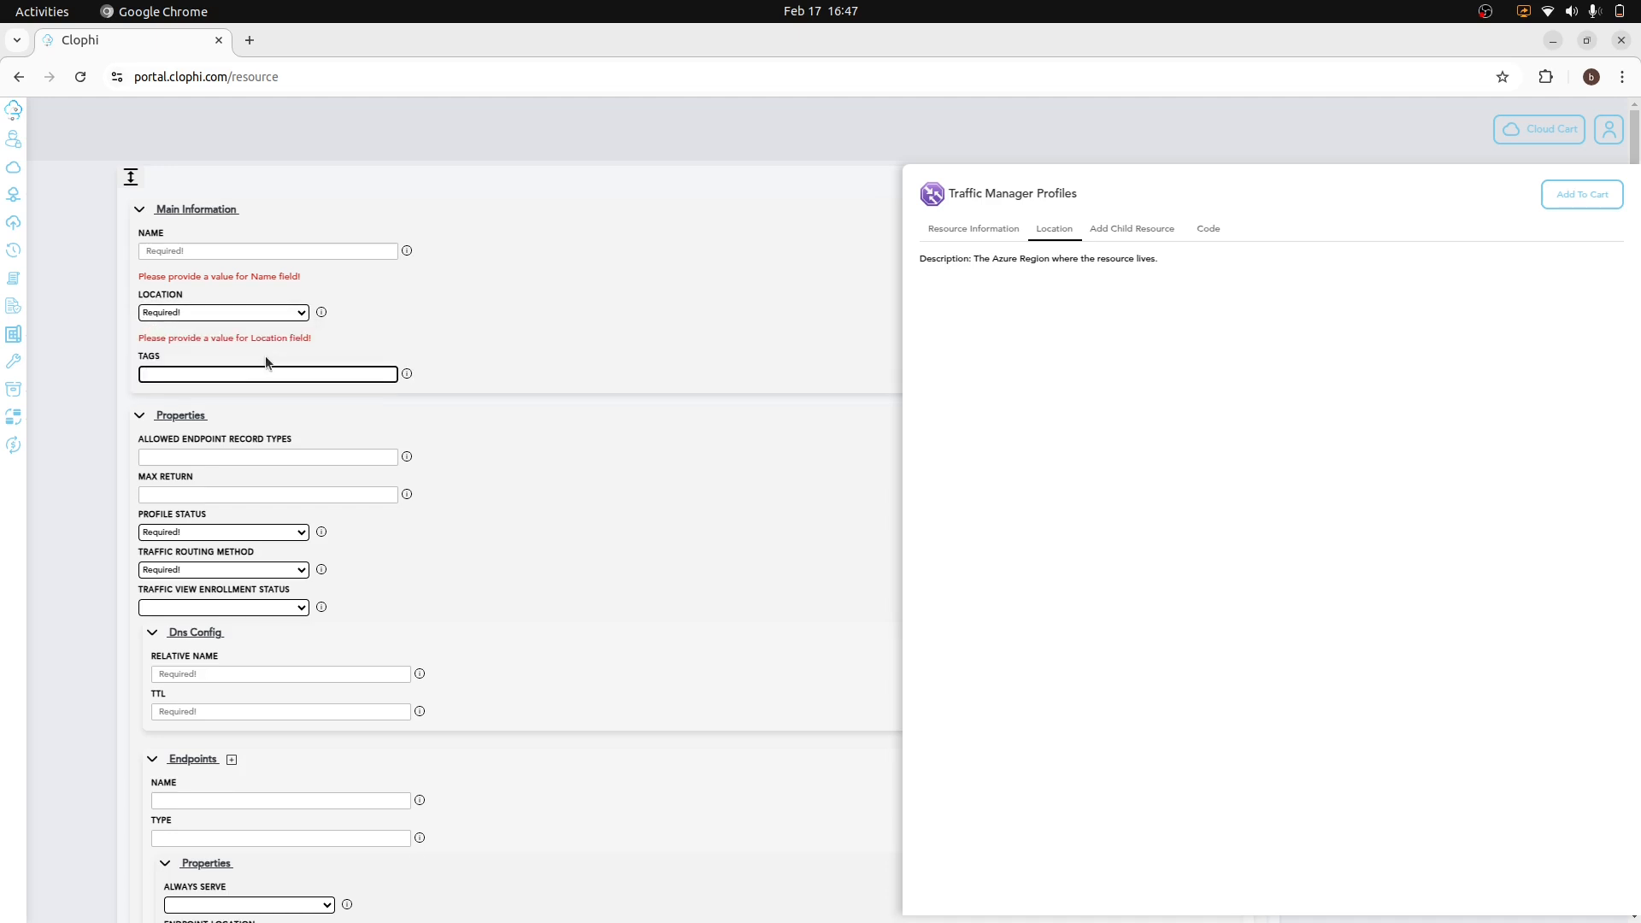
- Check the expected Tags format by entering the test value "a", reading the example, and clearing the field
text(a)
drag(335, 402, 594, 403)
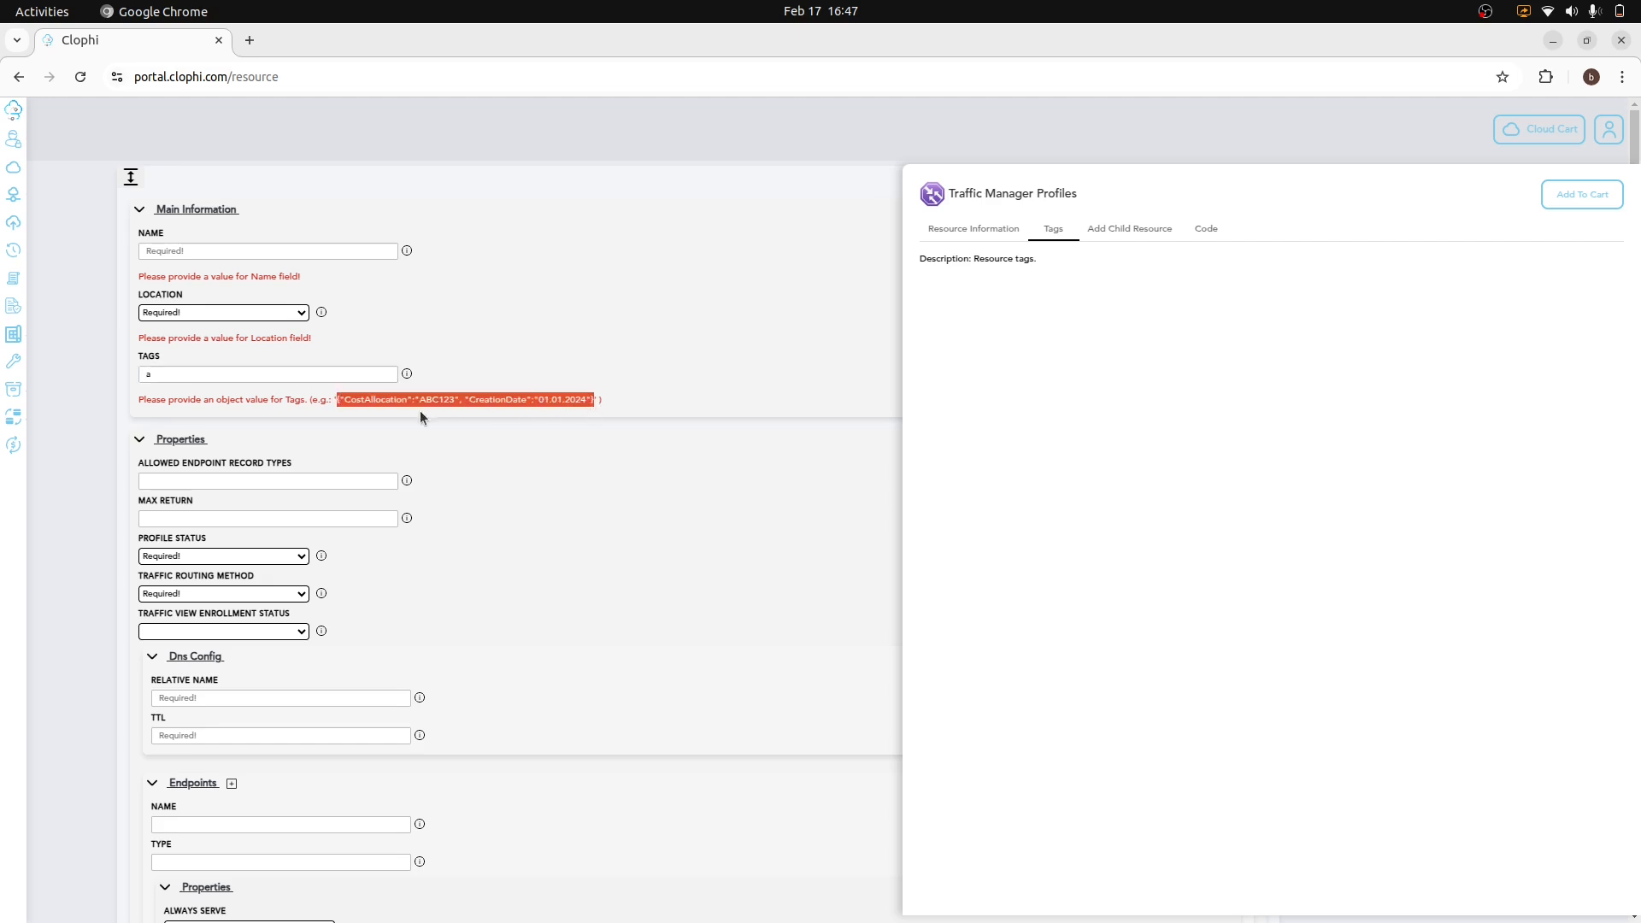
click(289, 379)
key(BackSpace)
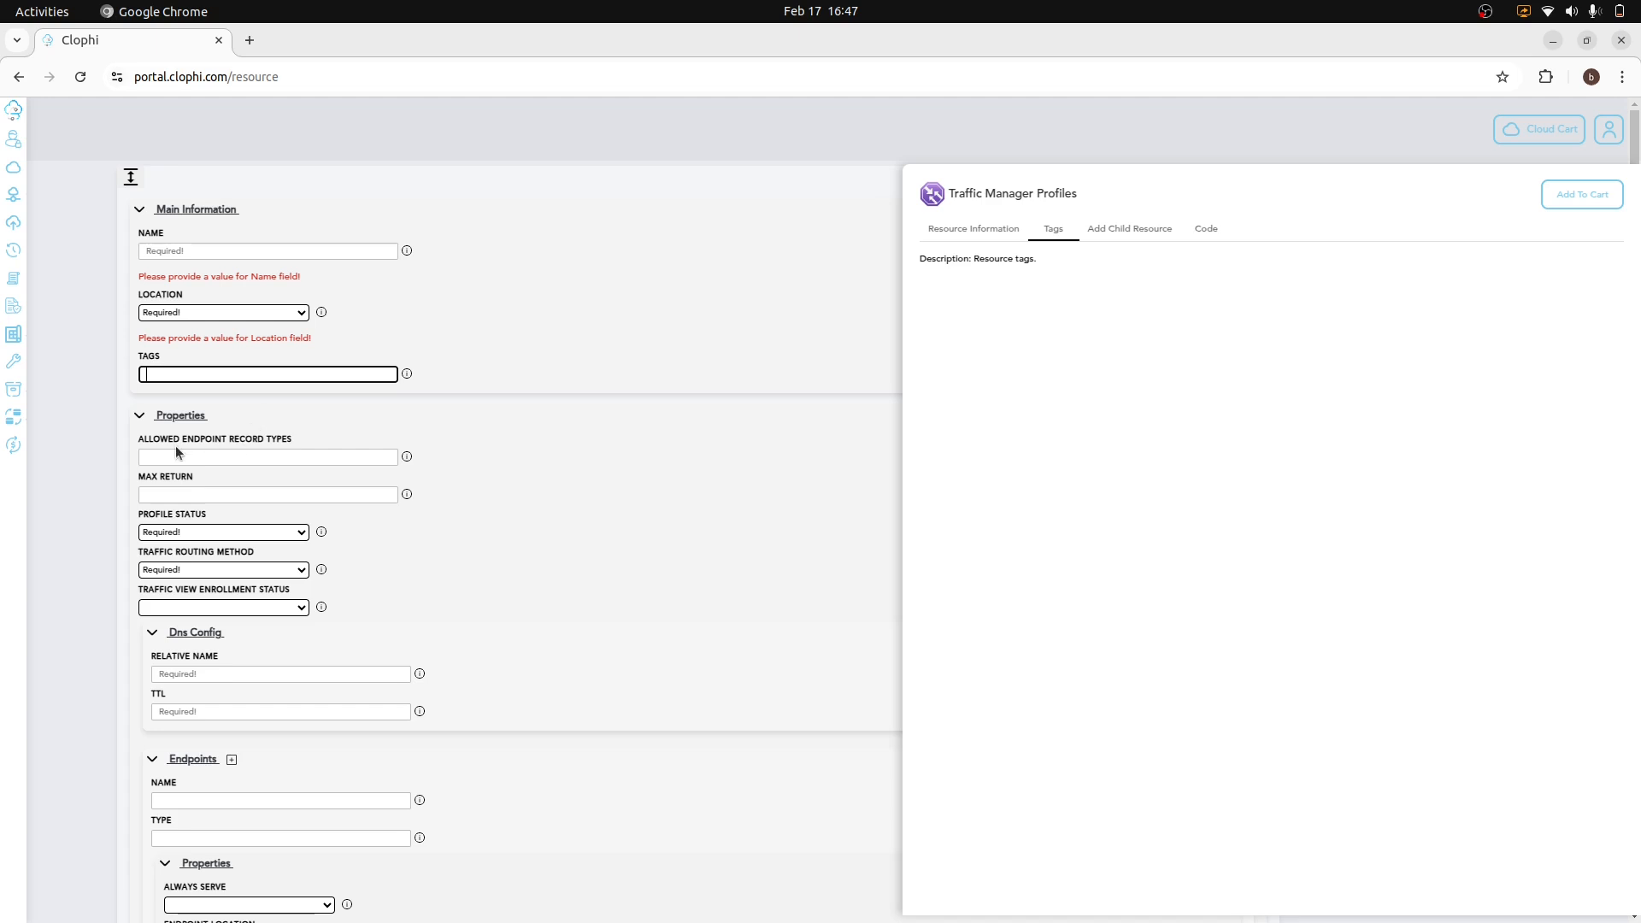
- Read the descriptions of the Allowed Endpoint Record Types and Max Return properties
click(248, 456)
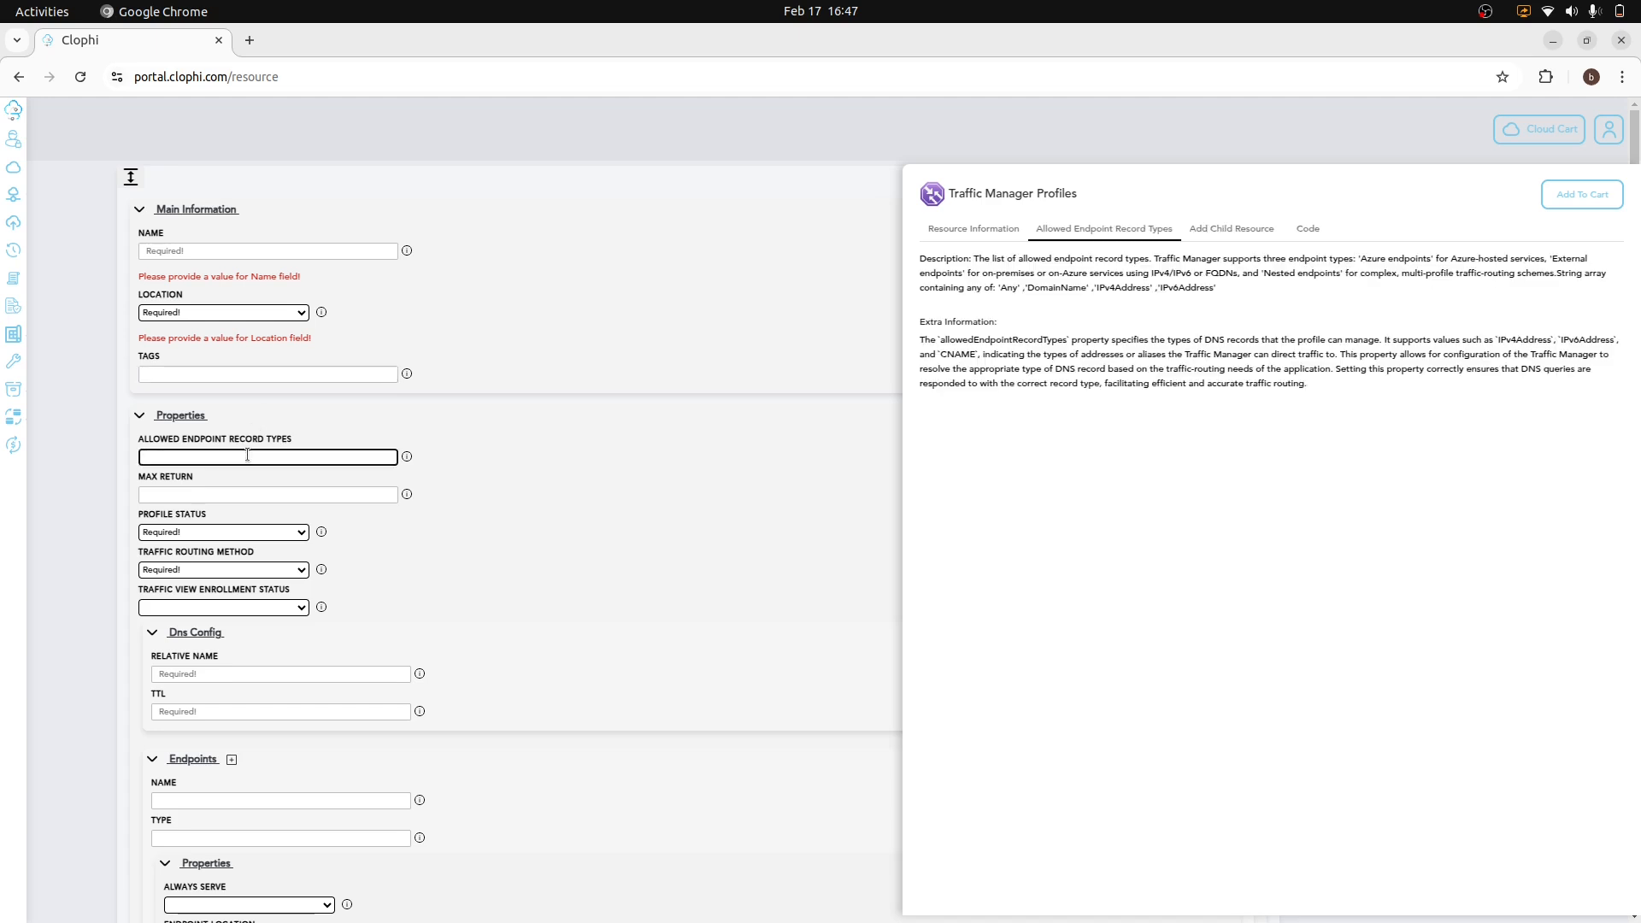
drag(1310, 259, 1583, 292)
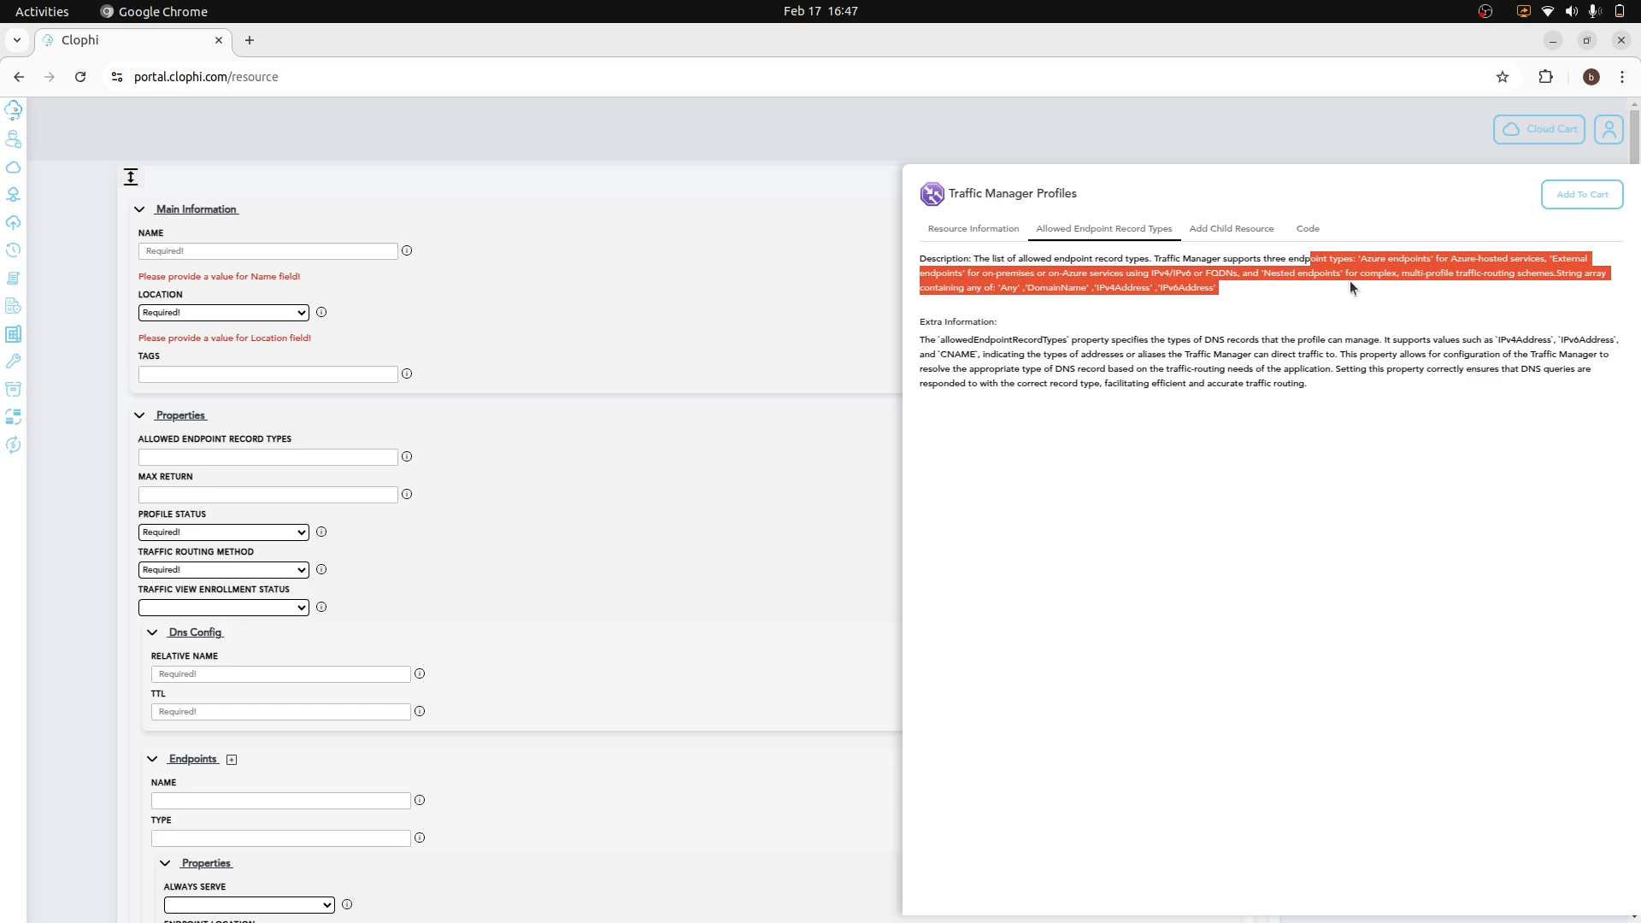
click(212, 493)
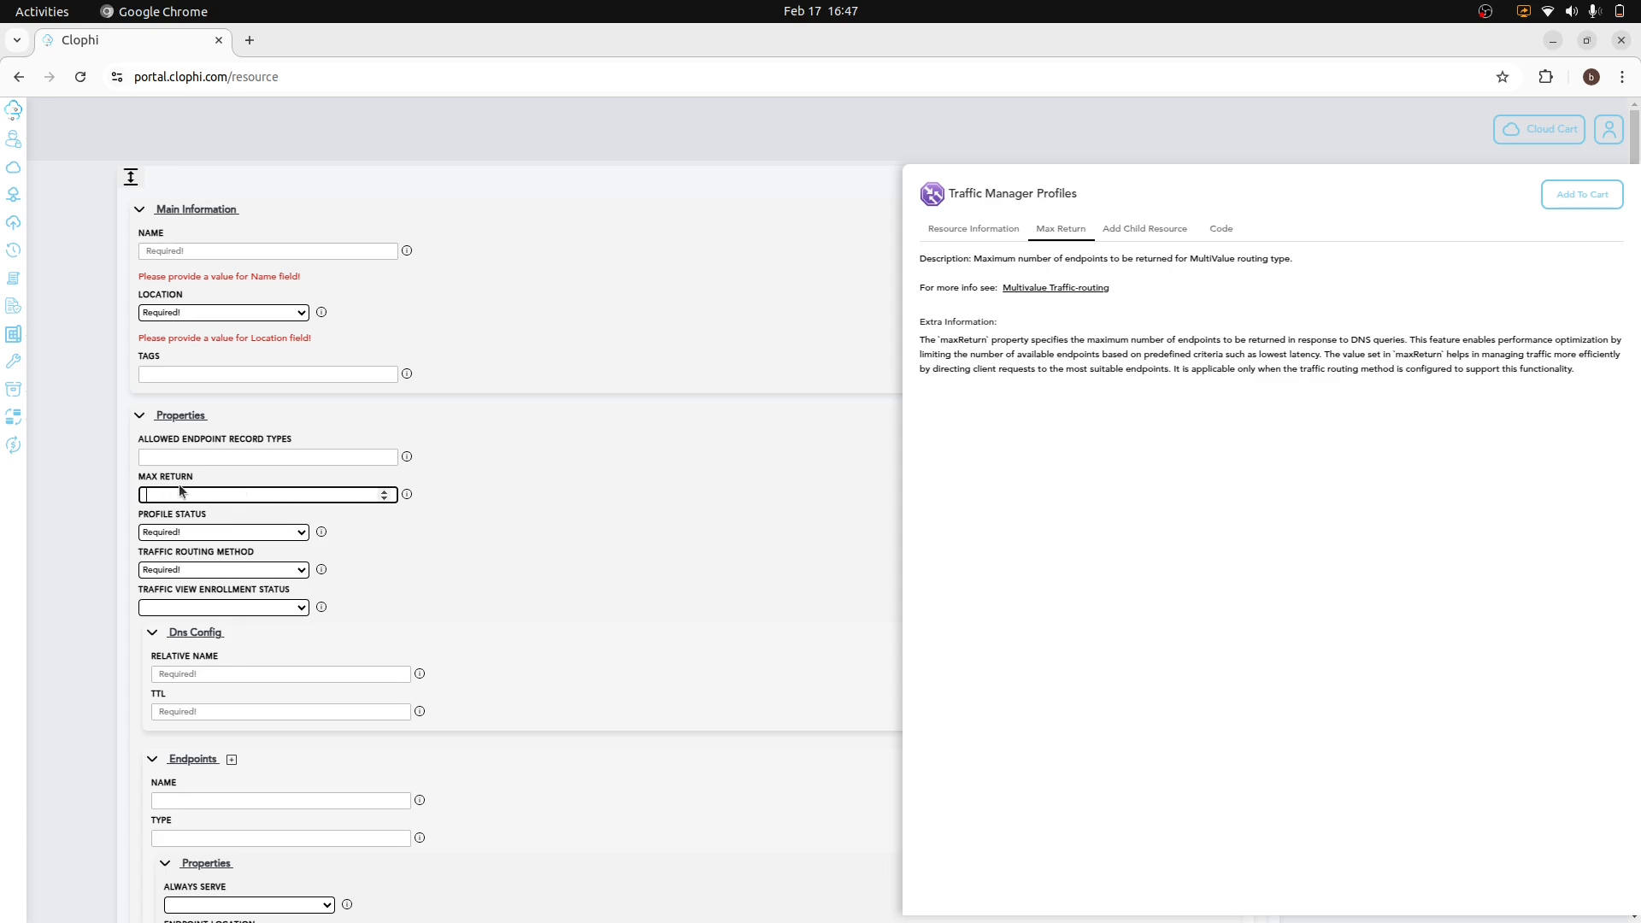
- Review the available options for Profile Status, Traffic Routing Method and Traffic View Enrollment Status without choosing any
click(164, 532)
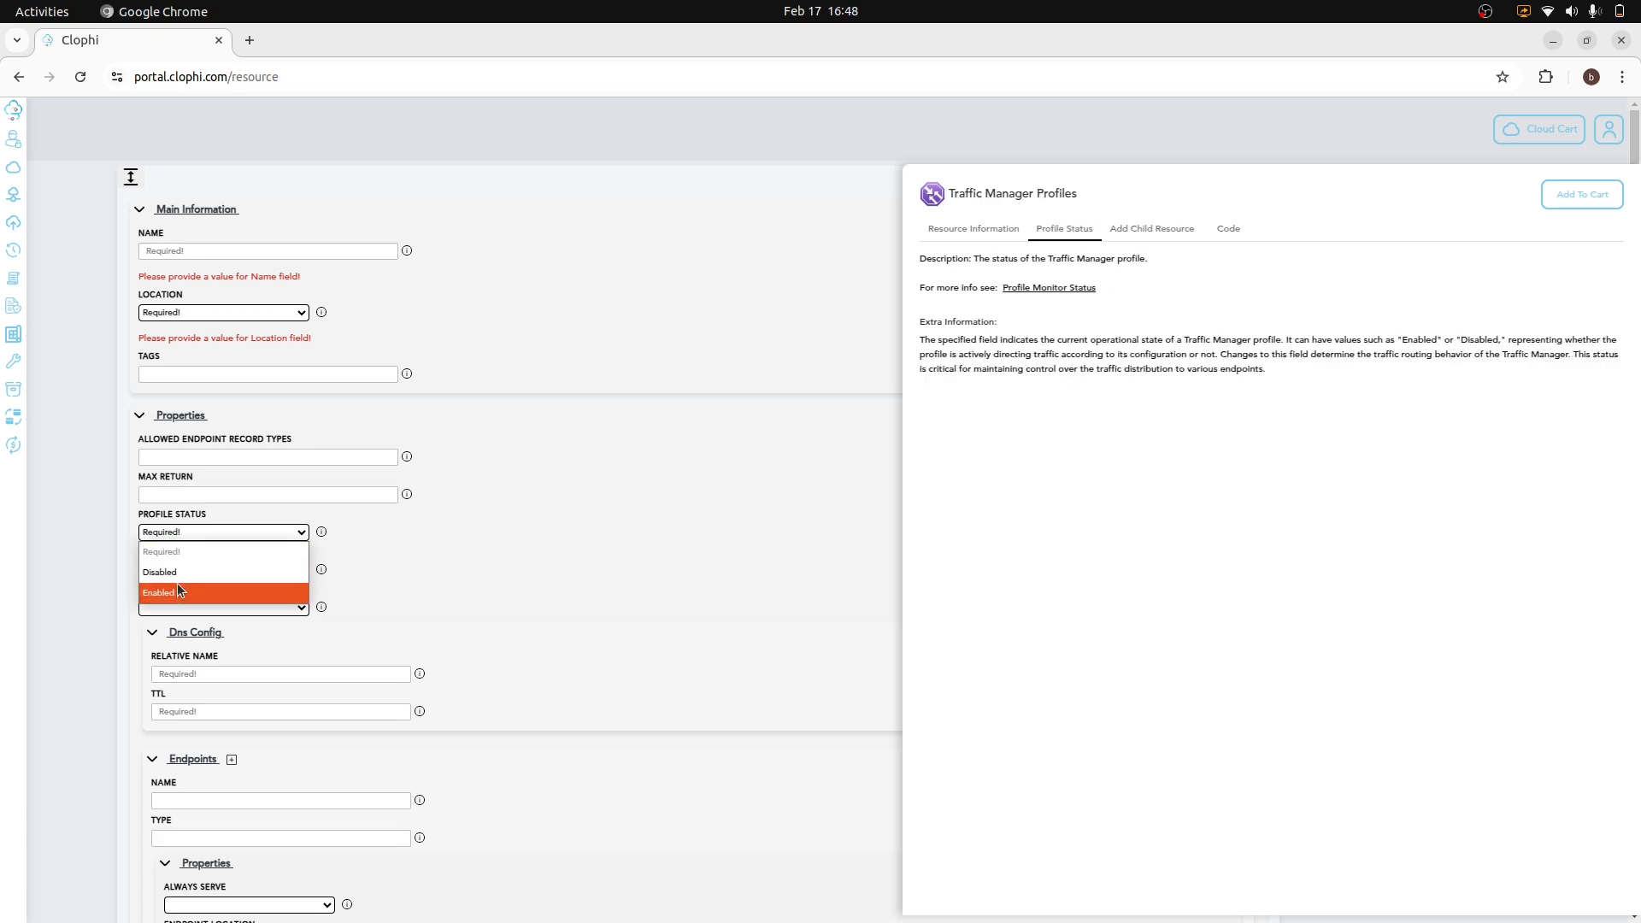
click(337, 550)
click(249, 571)
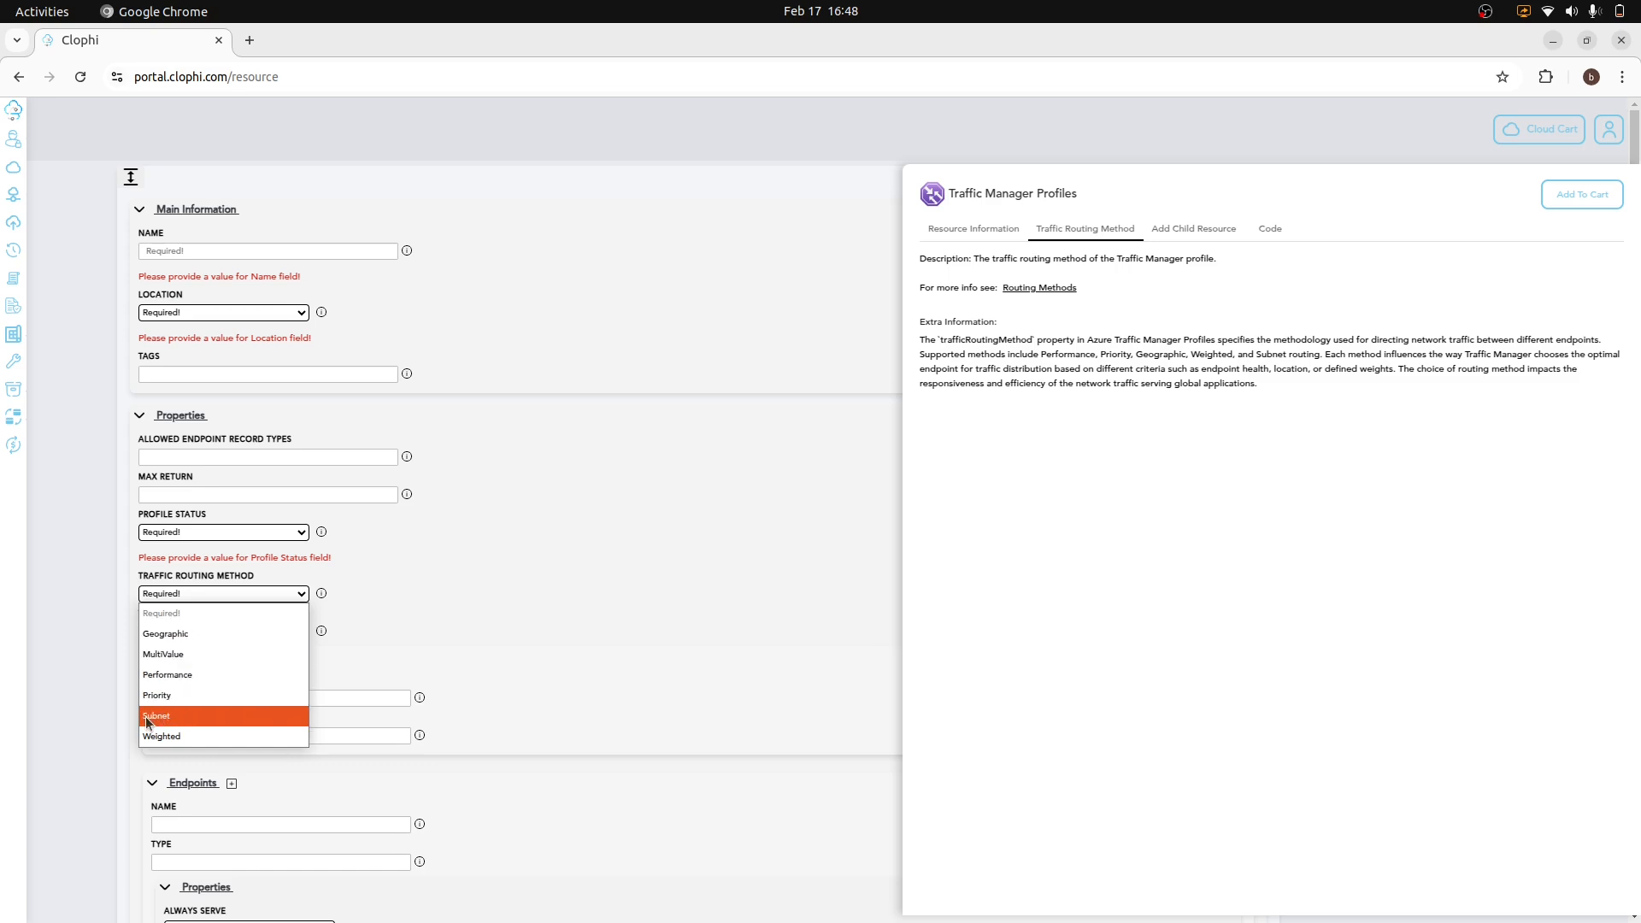
click(369, 633)
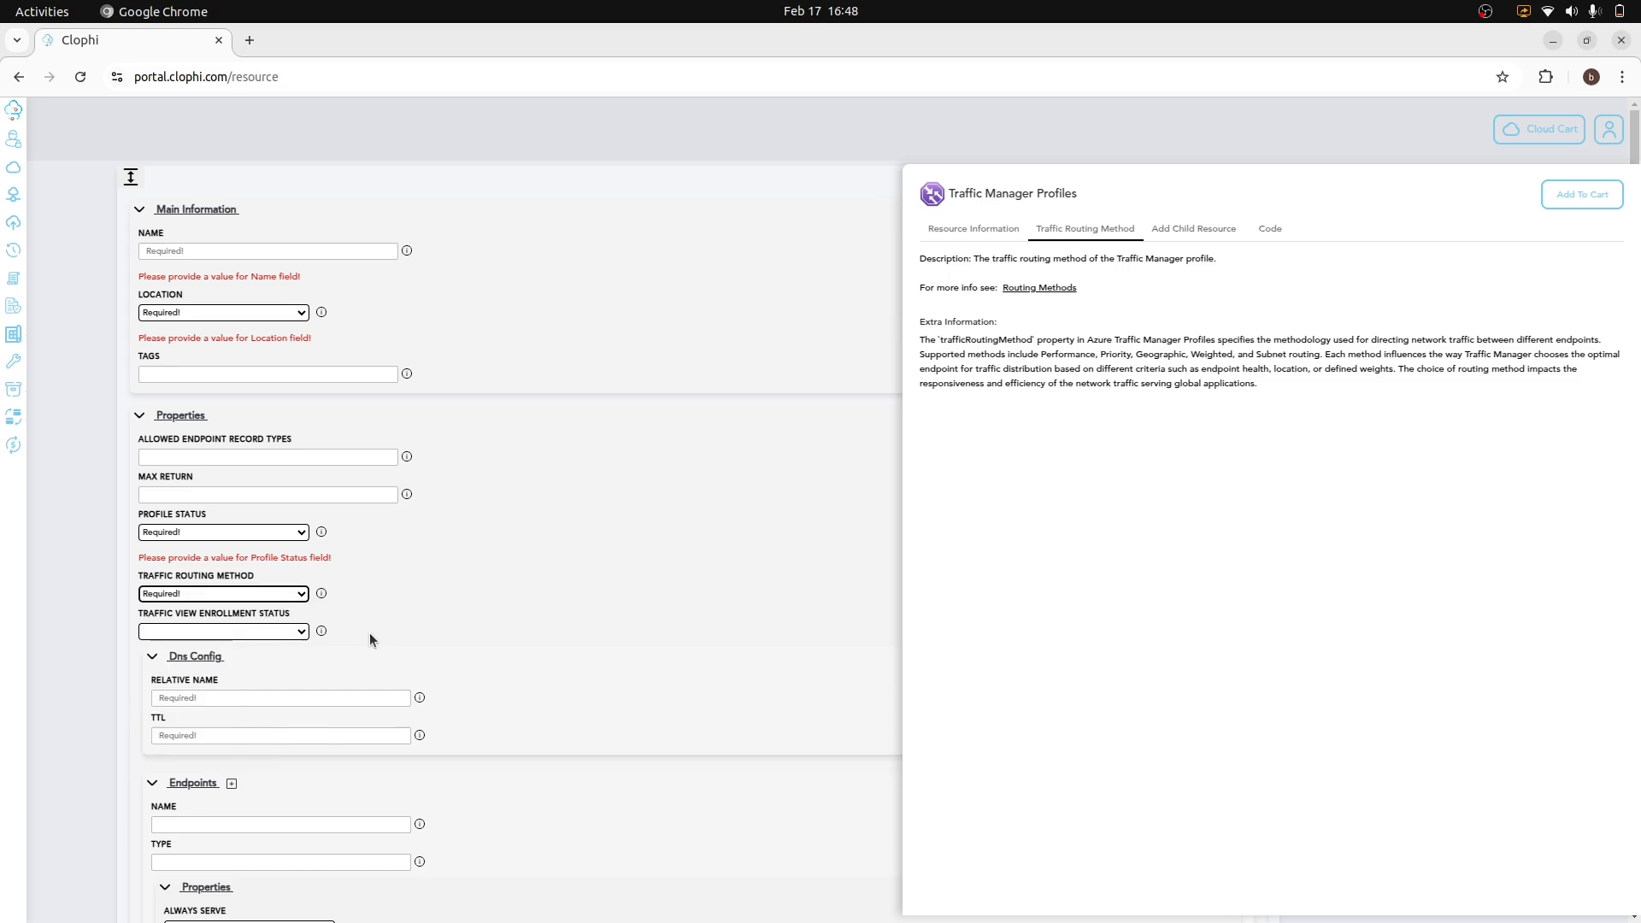
click(244, 633)
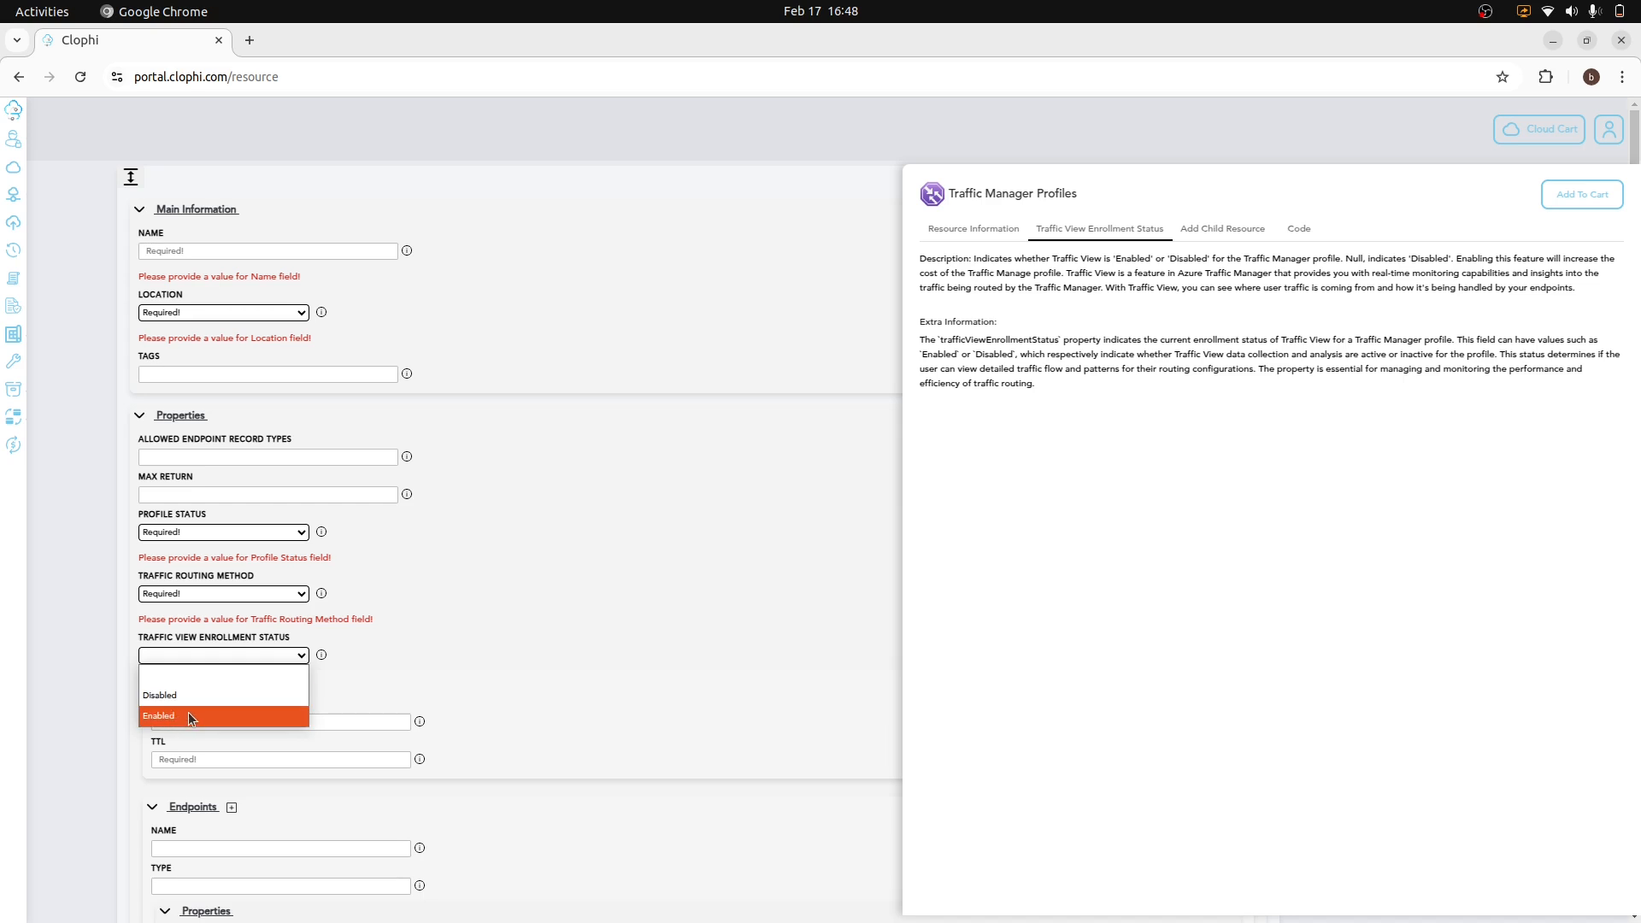
click(392, 642)
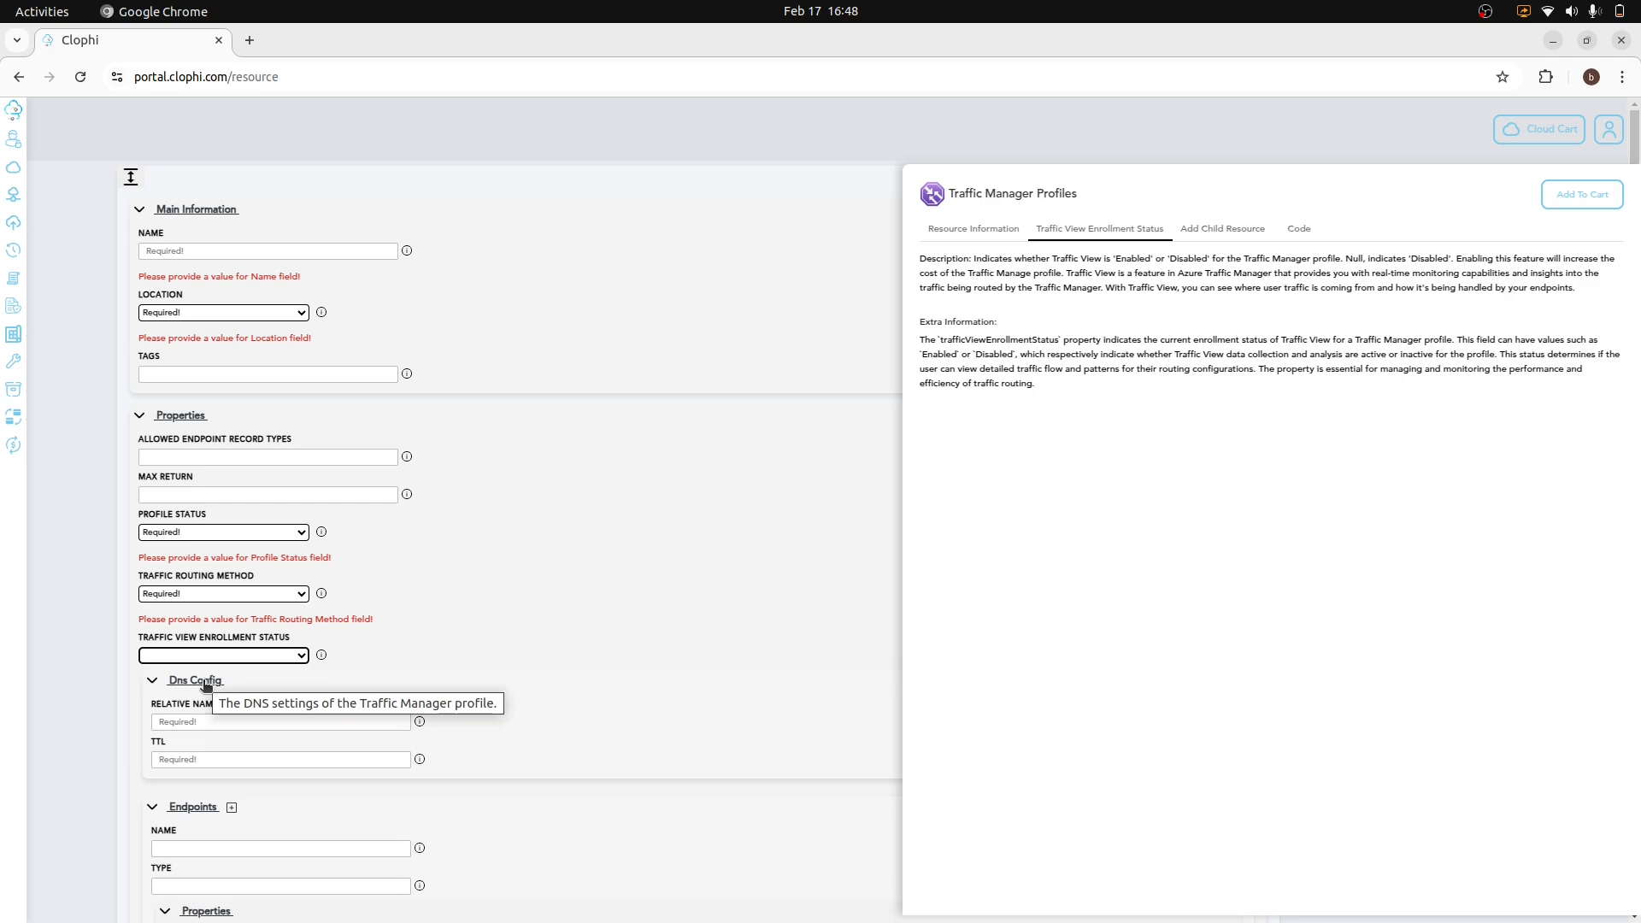
- Read the descriptions of the Relative Name and TTL fields in the Dns Config section
click(198, 716)
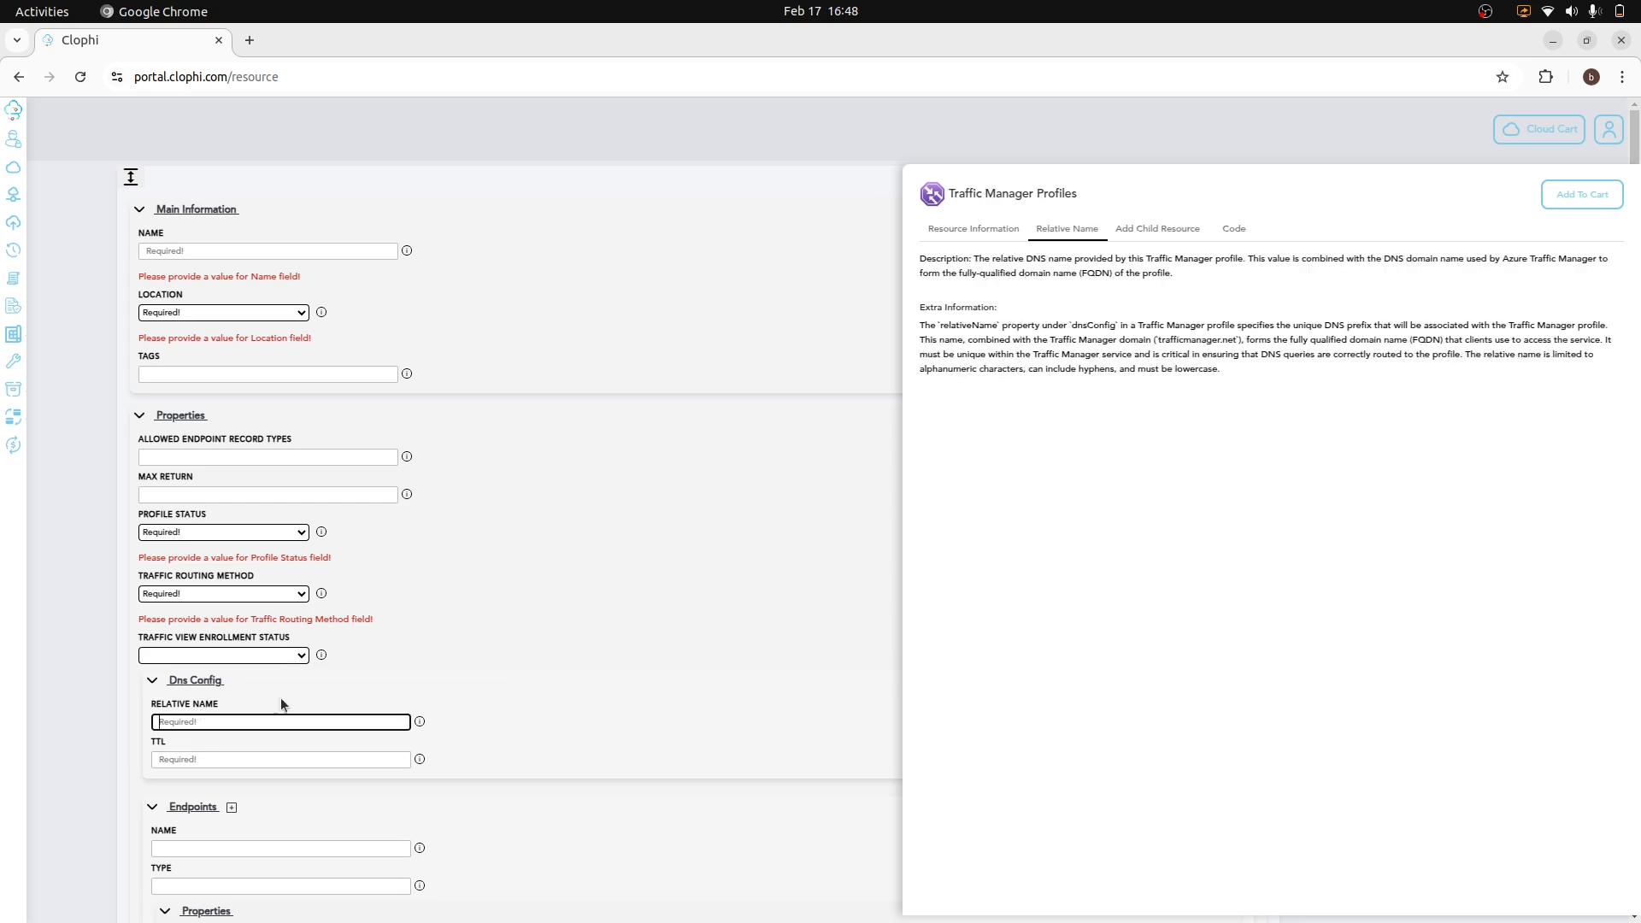
mouse_move(967, 267)
mouse_down()
mouse_move(1172, 277)
mouse_move(971, 297)
mouse_up()
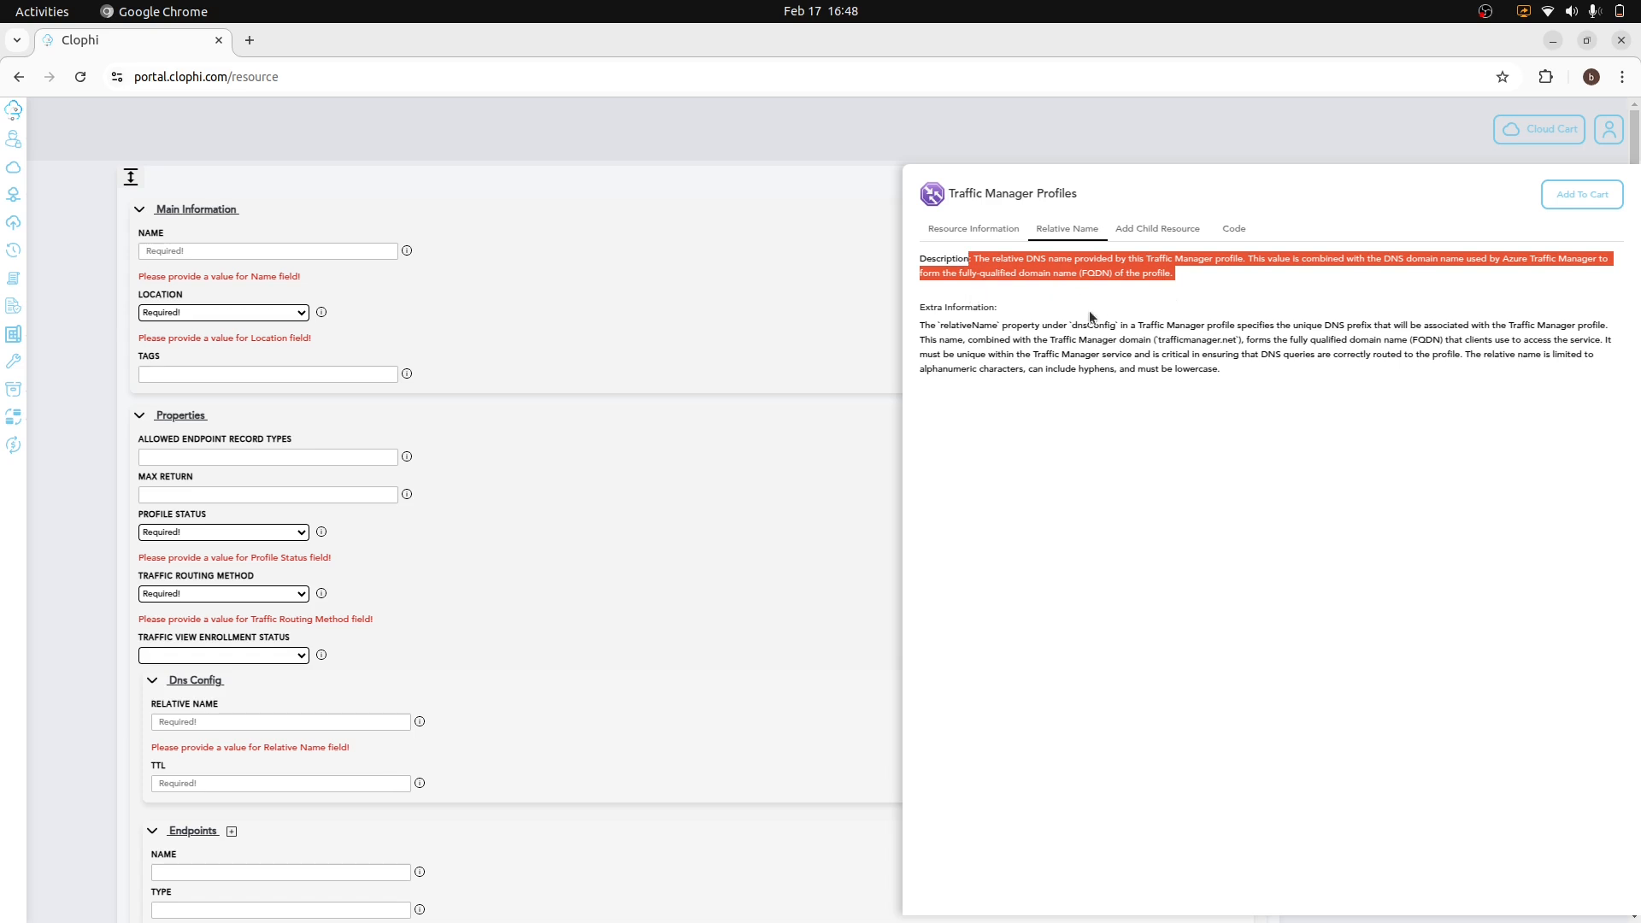
click(236, 781)
drag(982, 264, 1231, 264)
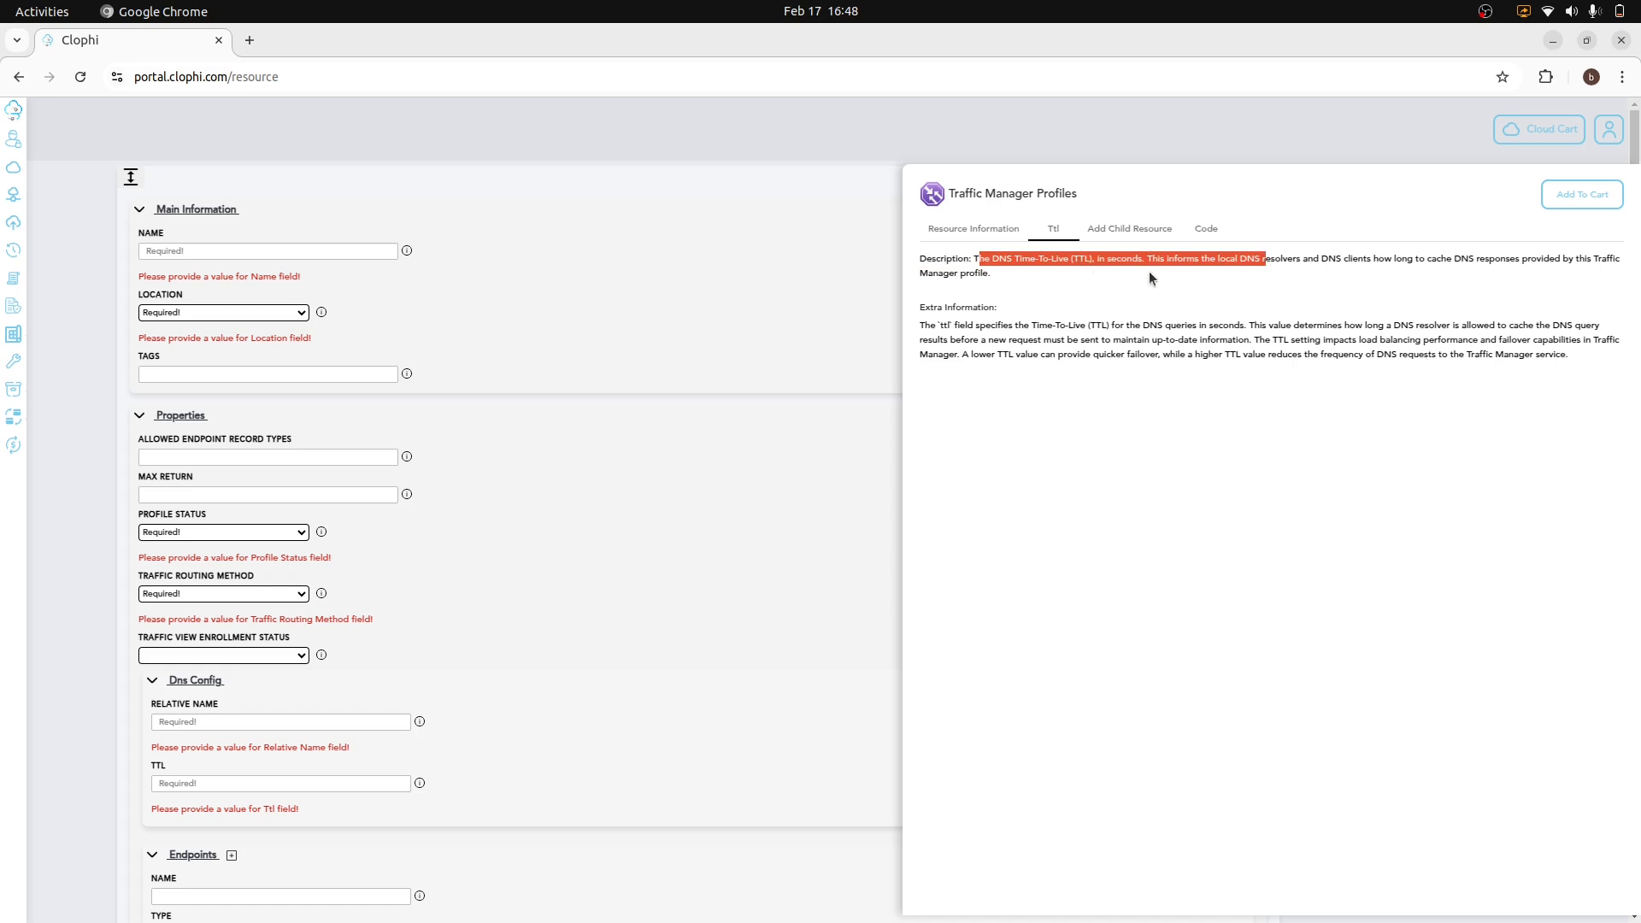
- Read the descriptions of the endpoint's Name and Type fields, including the possible values for Type
scroll(434, 572, down, 6)
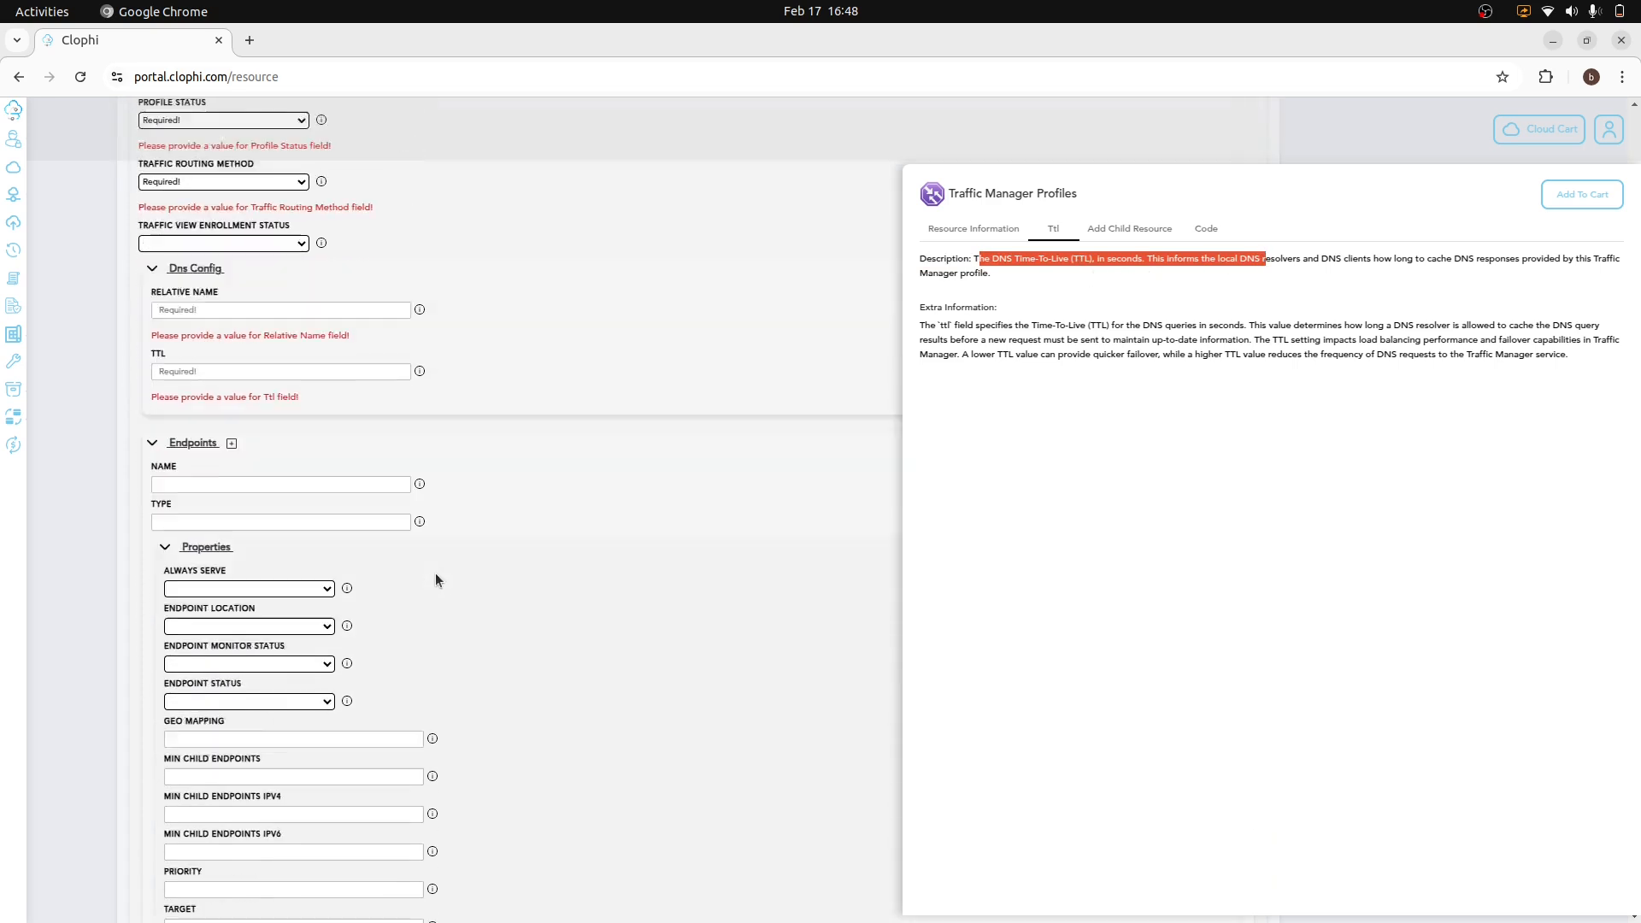
scroll(231, 382, down, 1)
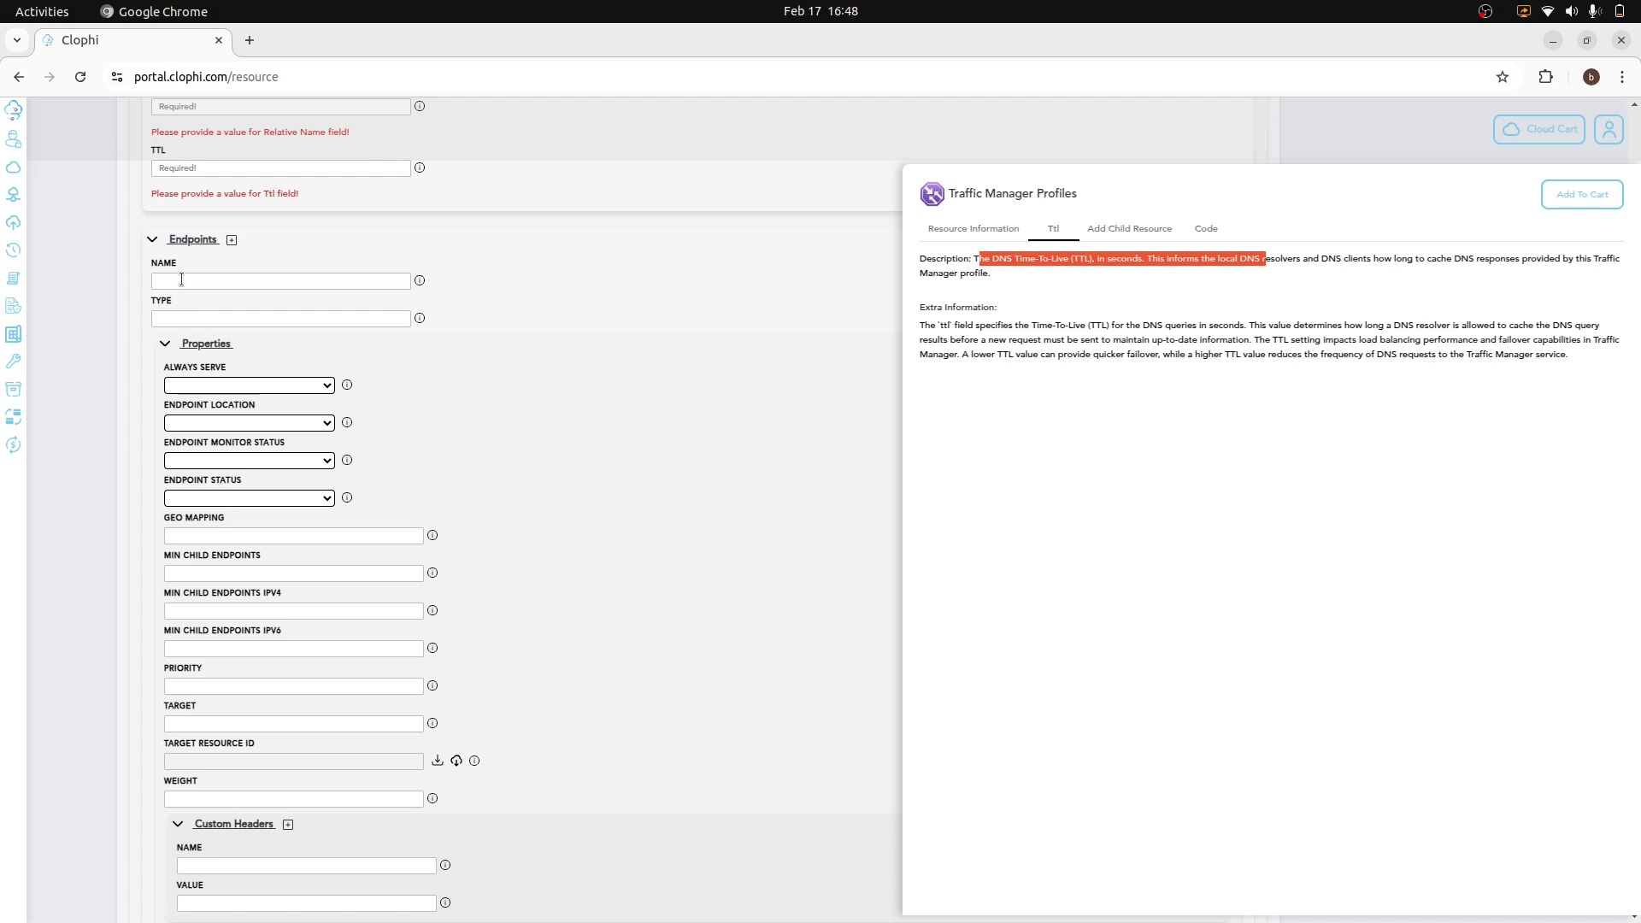
click(181, 279)
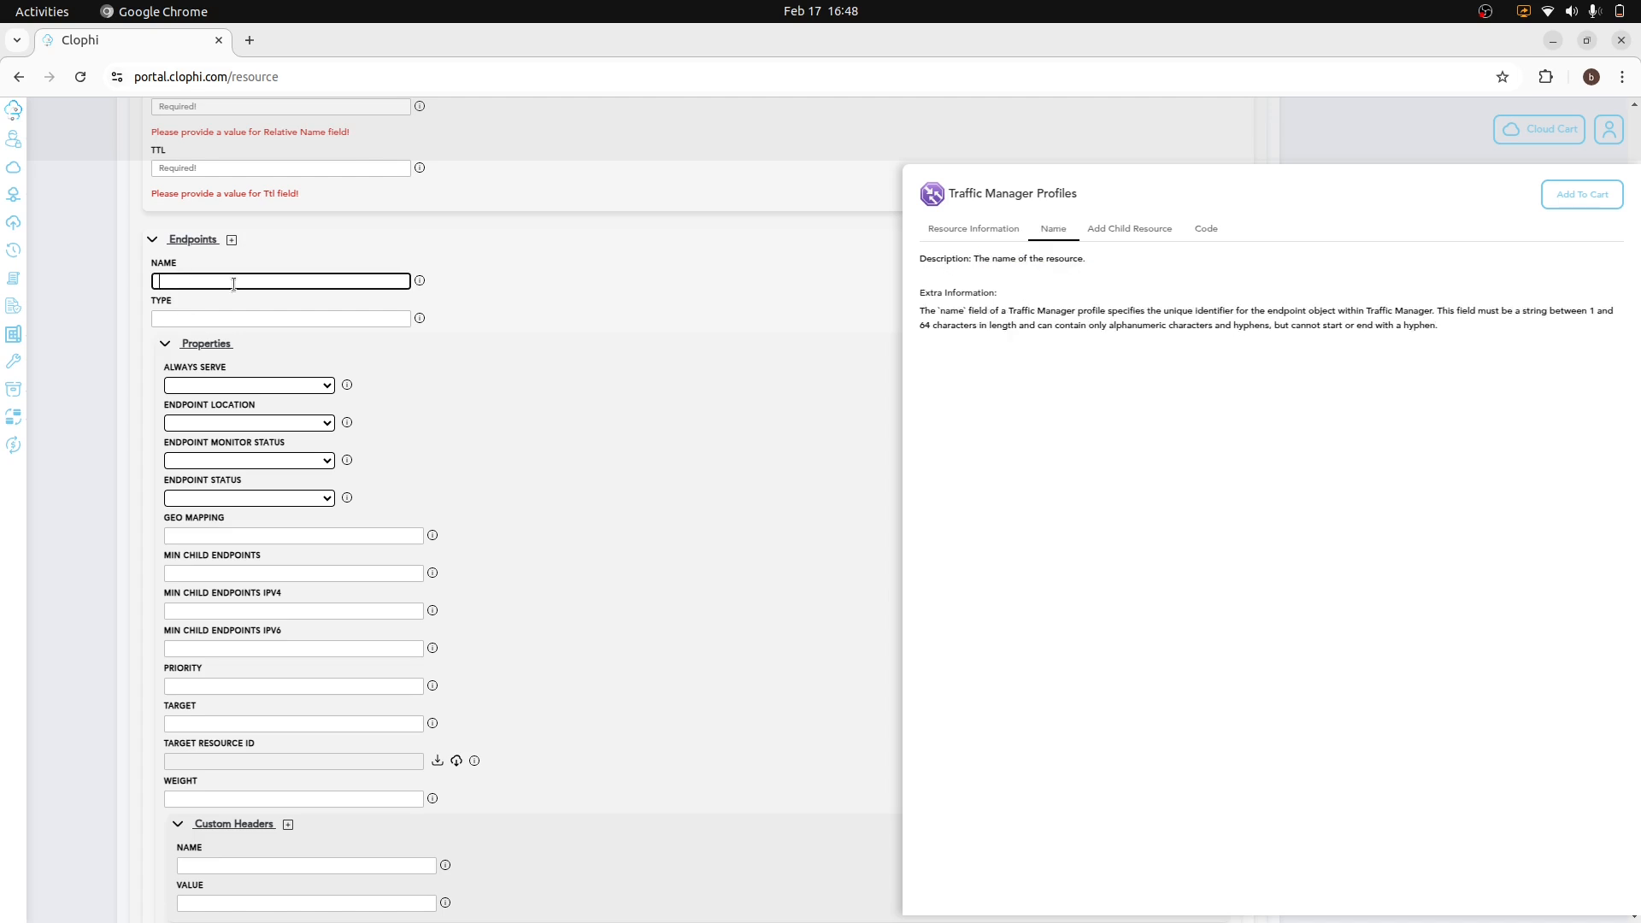
click(210, 318)
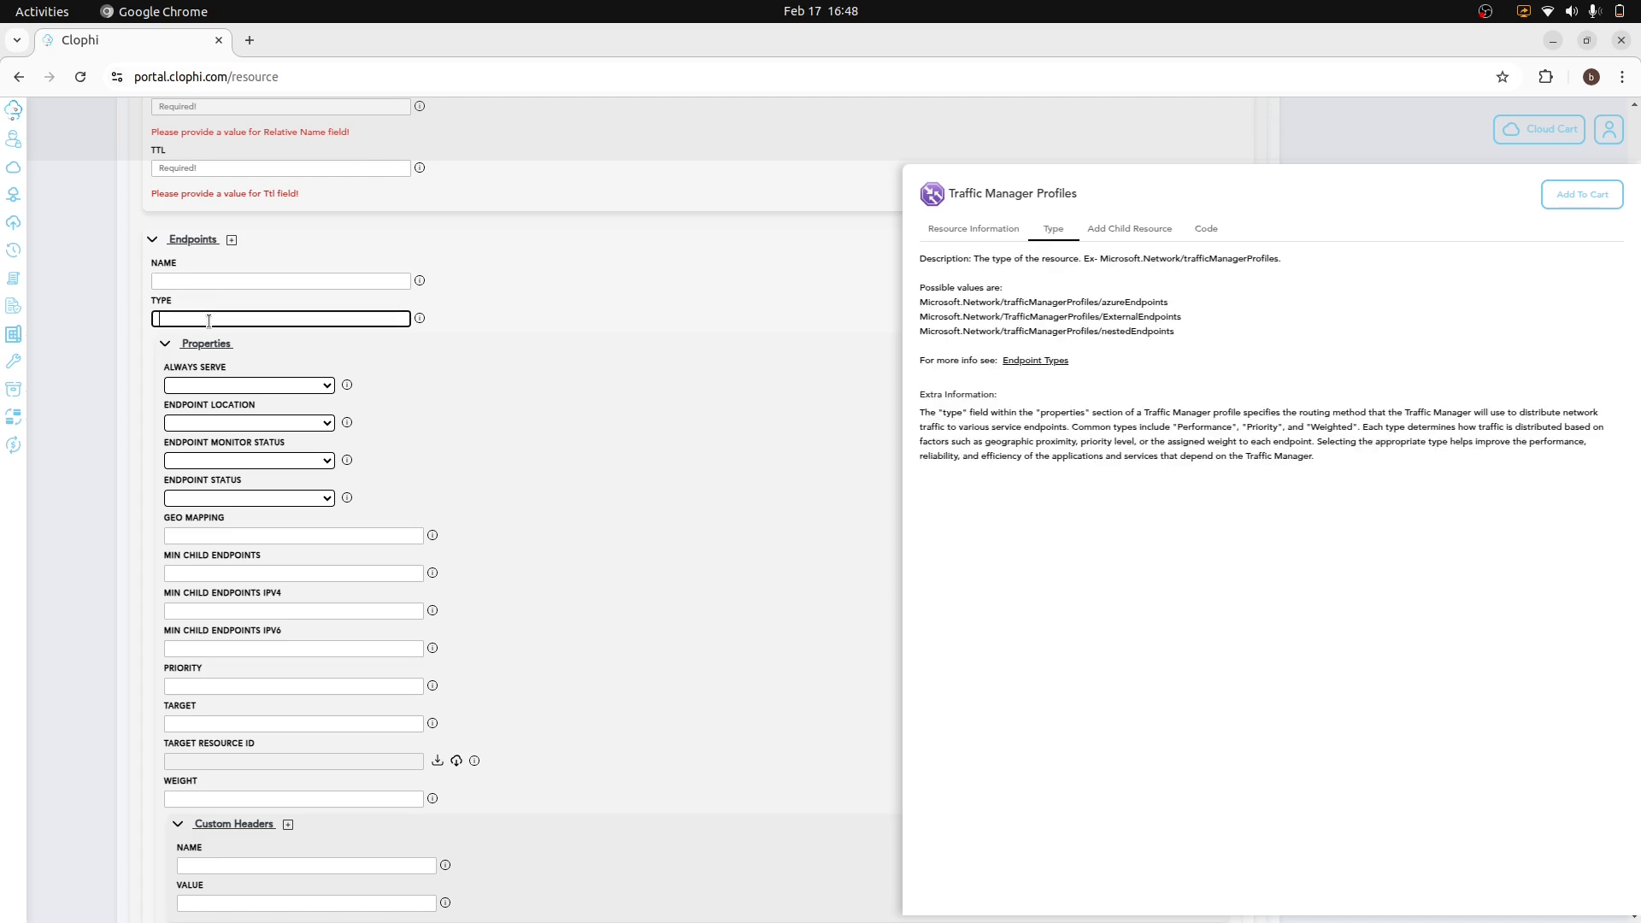
drag(924, 301, 1141, 336)
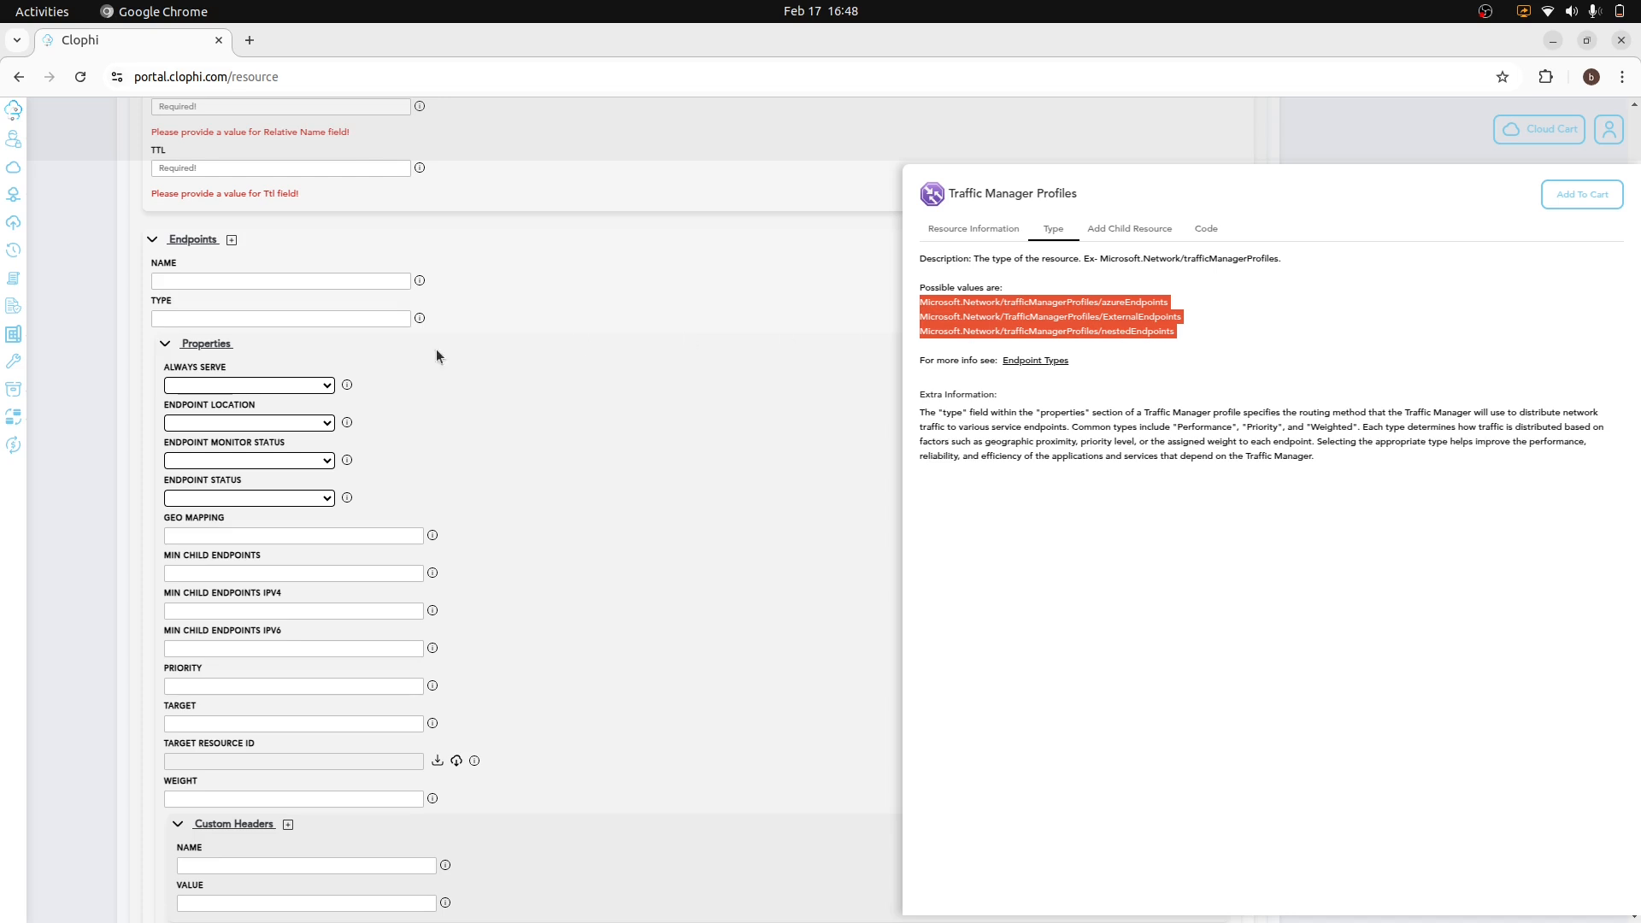
- Review the options and descriptions for the endpoint's Always Serve, Endpoint Location, Endpoint Monitor Status and Endpoint Status properties
click(227, 385)
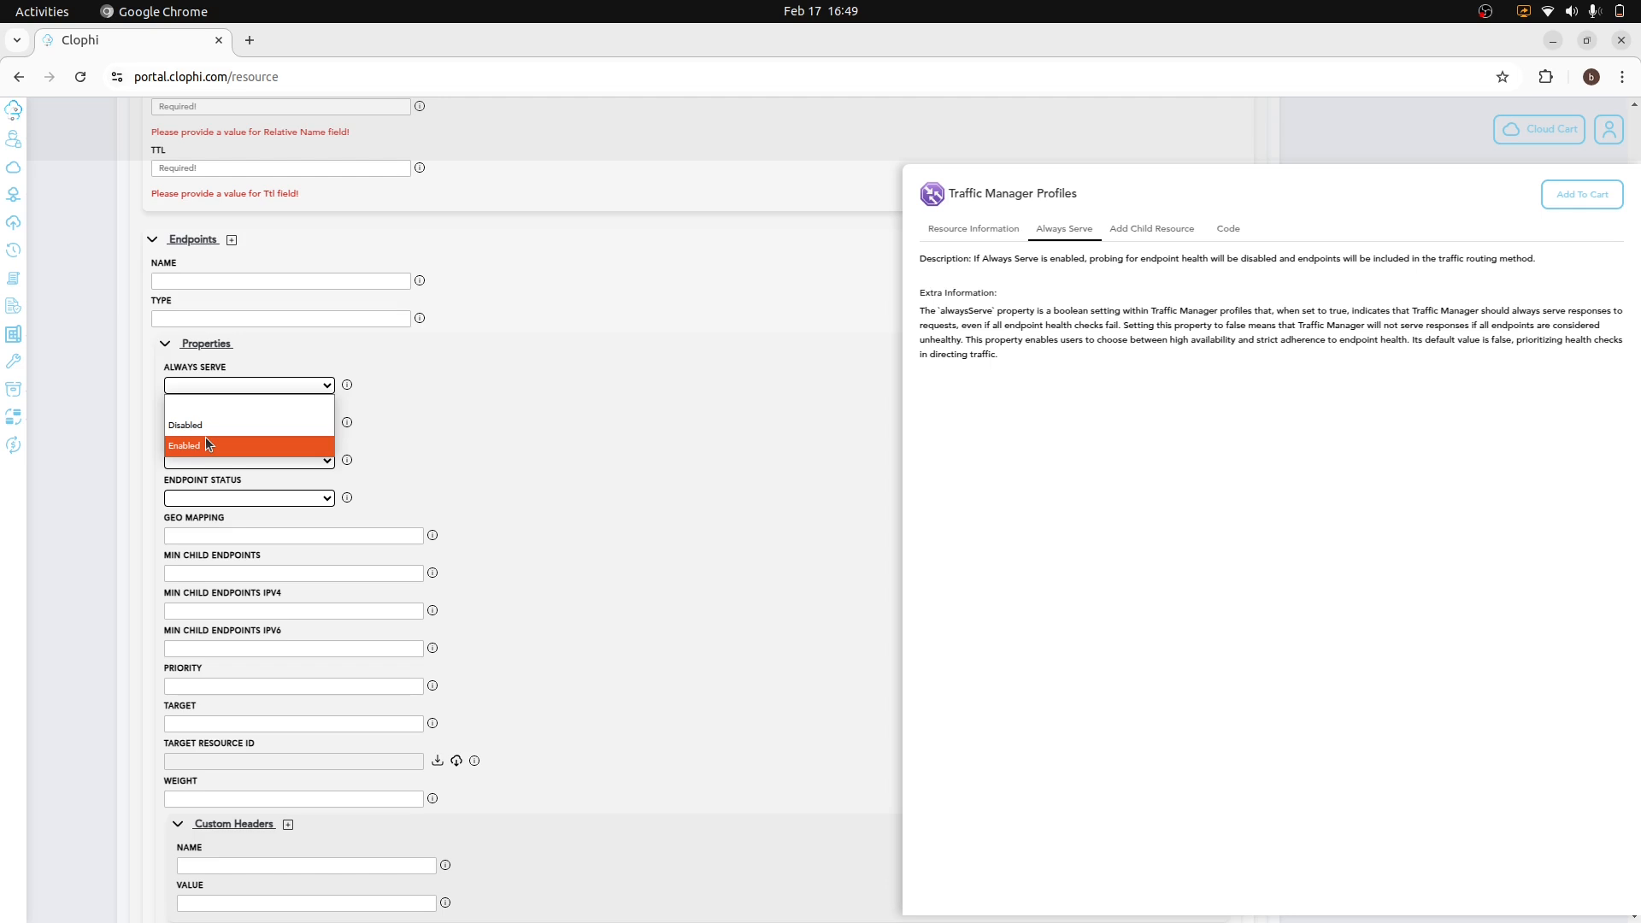
click(483, 419)
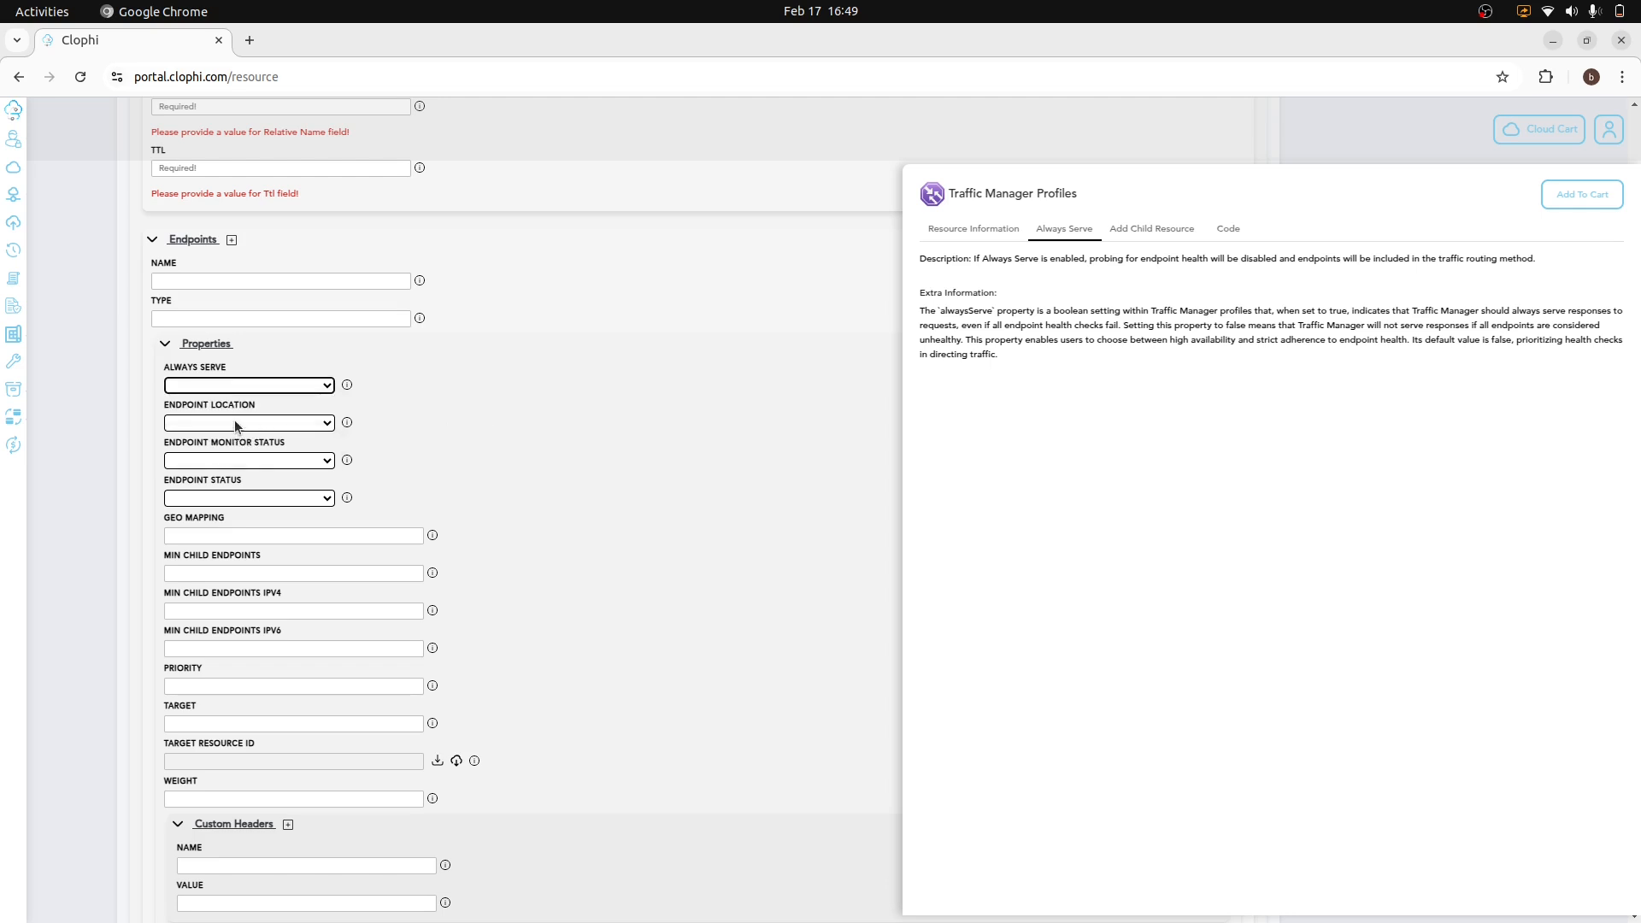
click(234, 422)
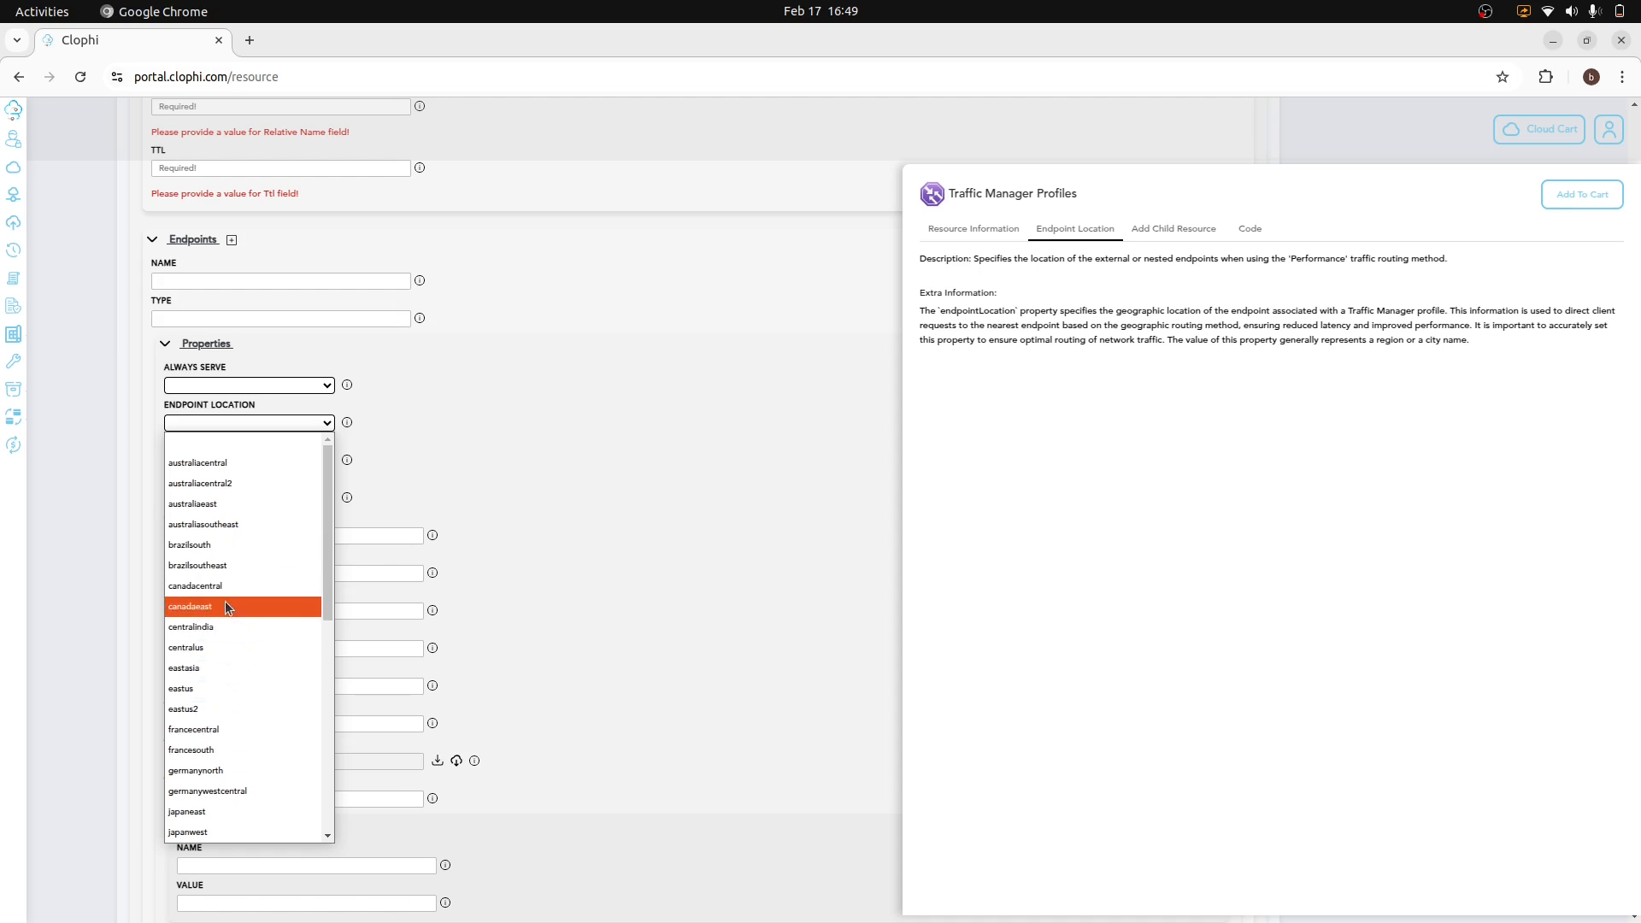
click(490, 439)
click(228, 461)
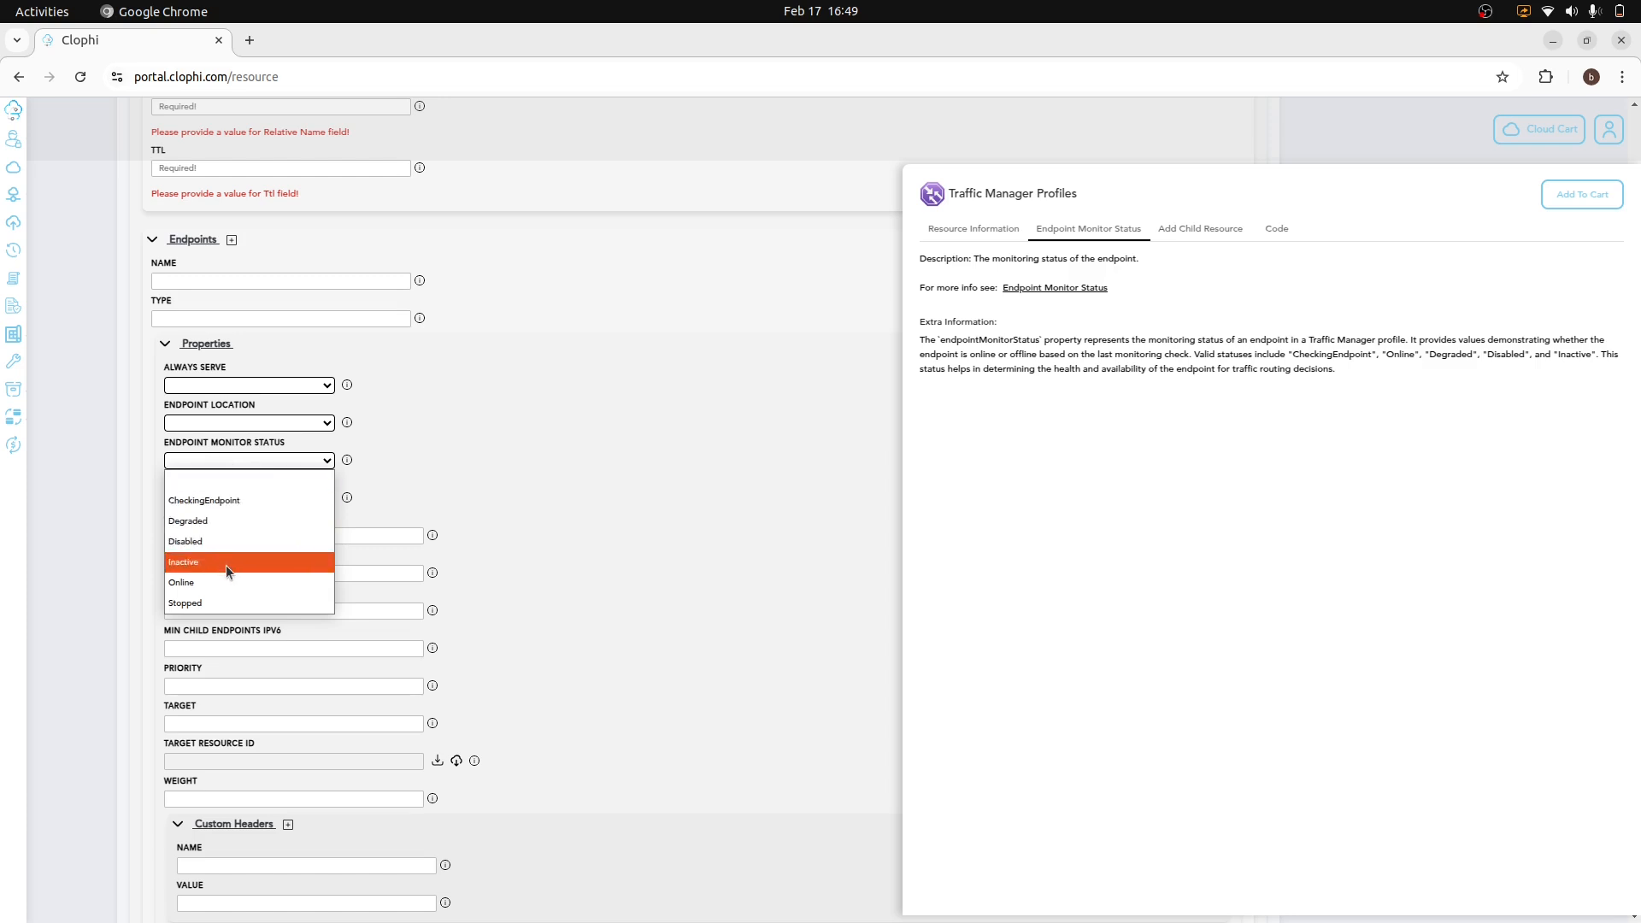
click(456, 464)
click(255, 499)
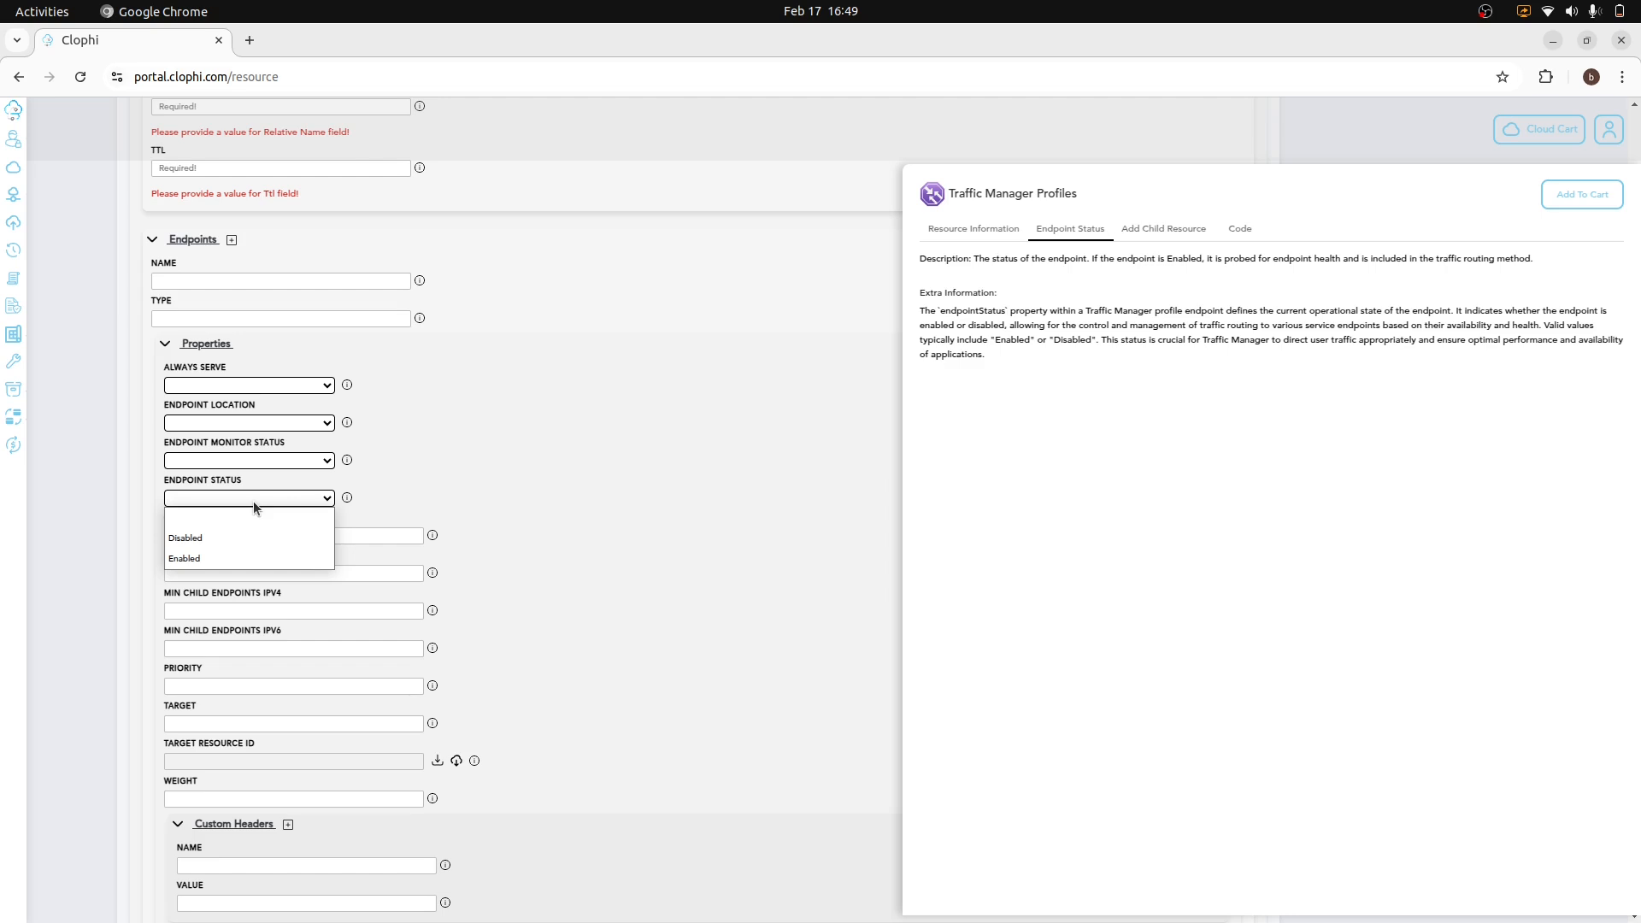
click(985, 259)
drag(1248, 259, 1255, 259)
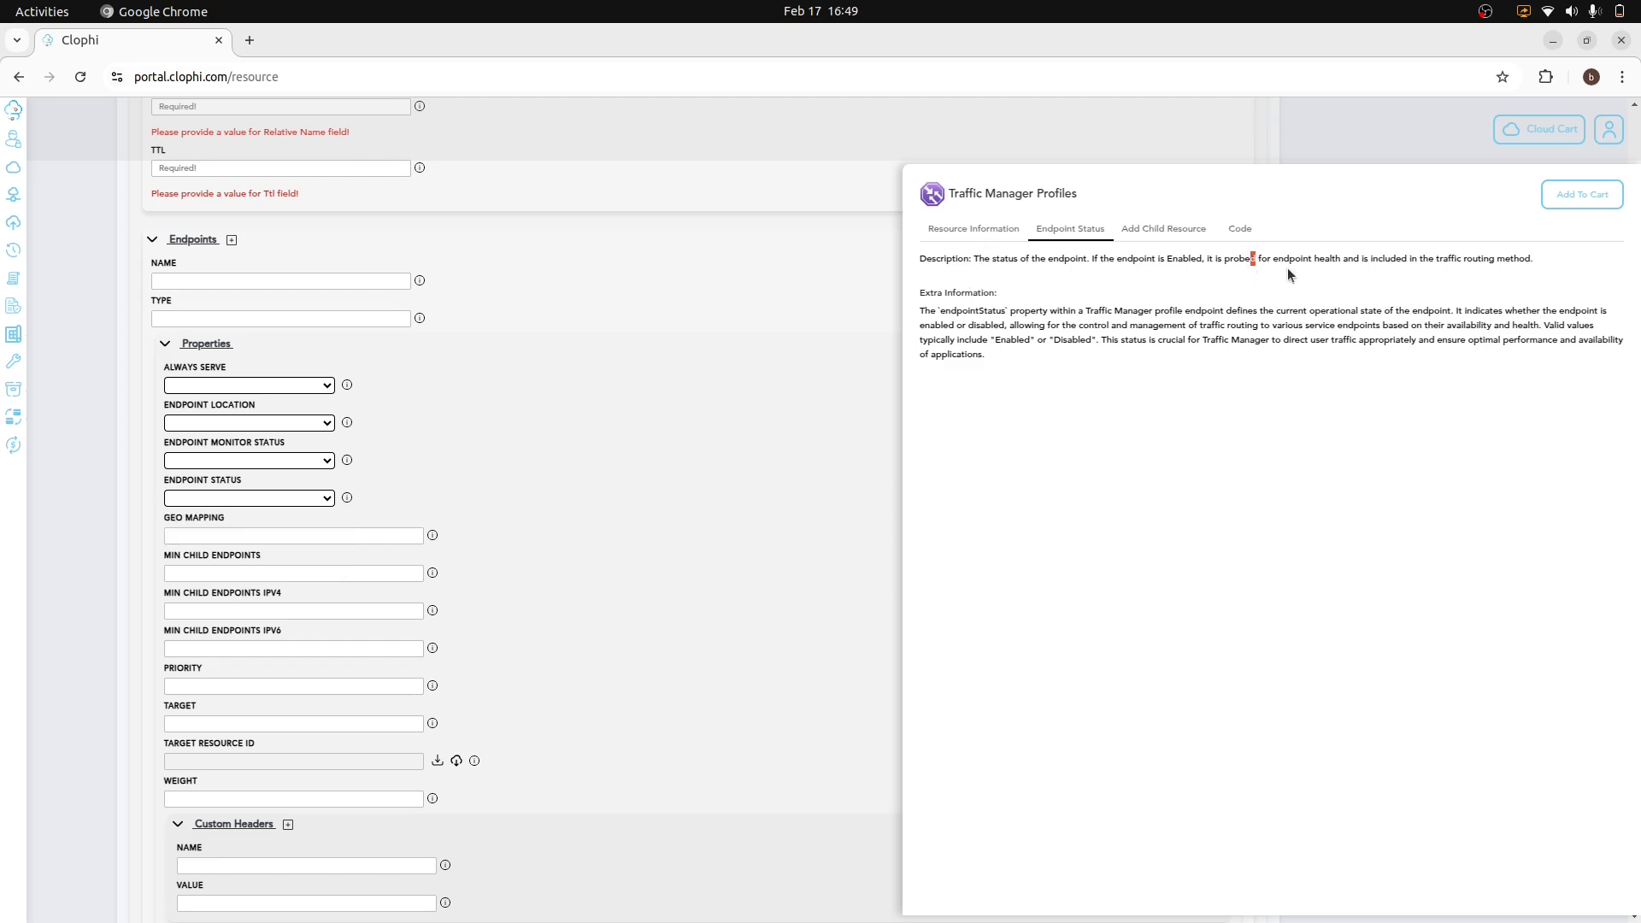
- Read the descriptions of the endpoint's Geo Mapping and Min Child Endpoints properties
click(259, 535)
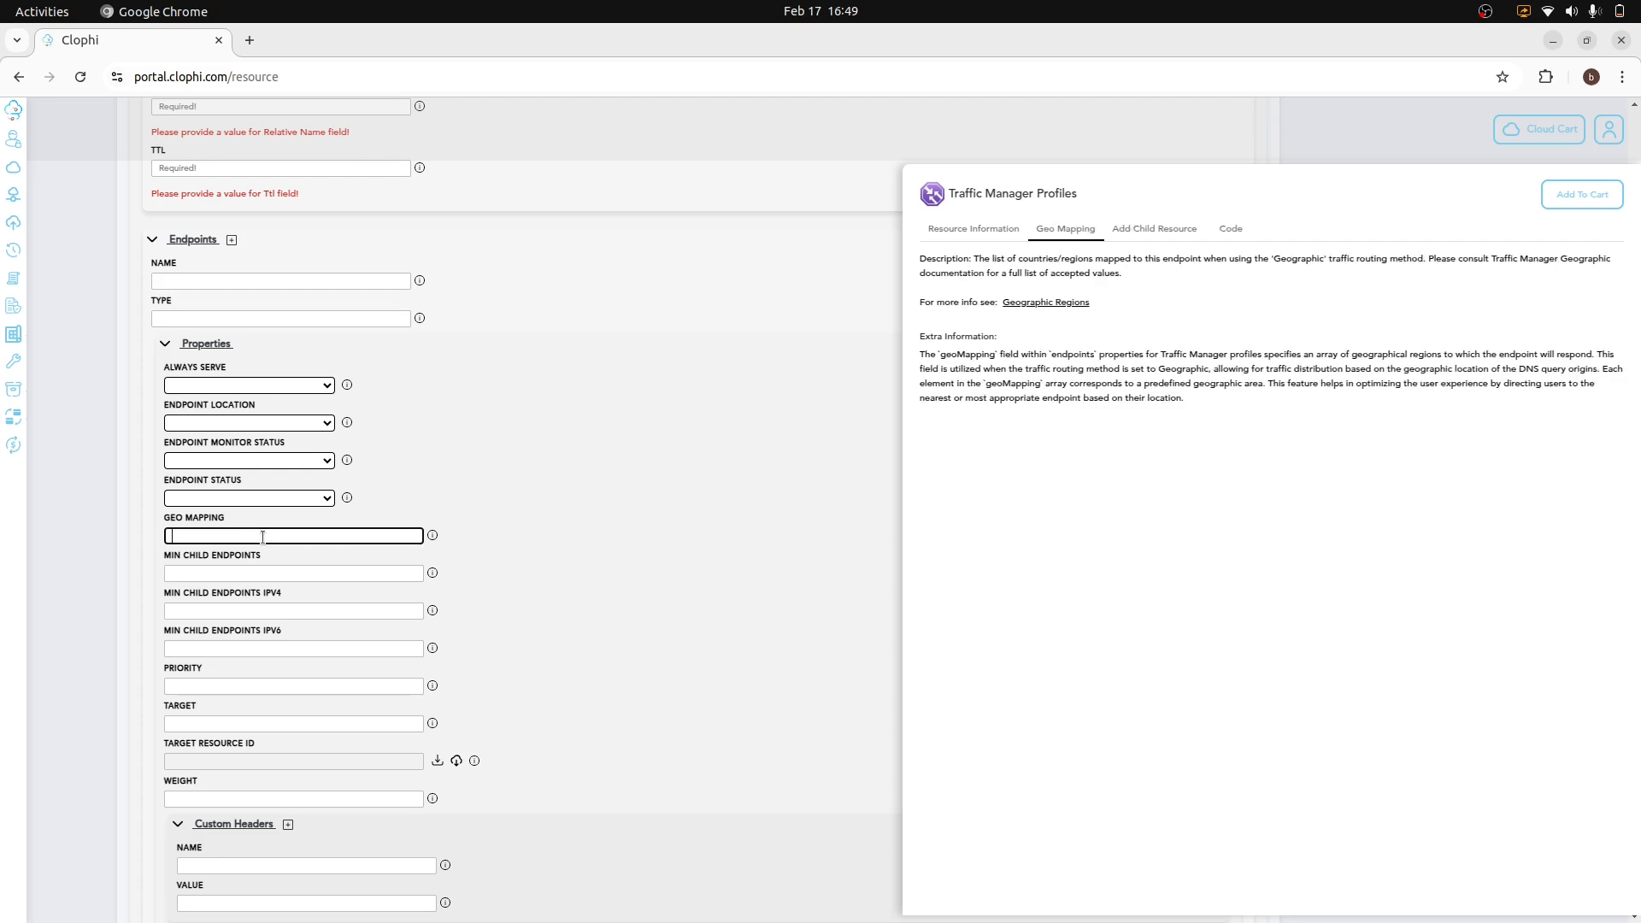
click(248, 580)
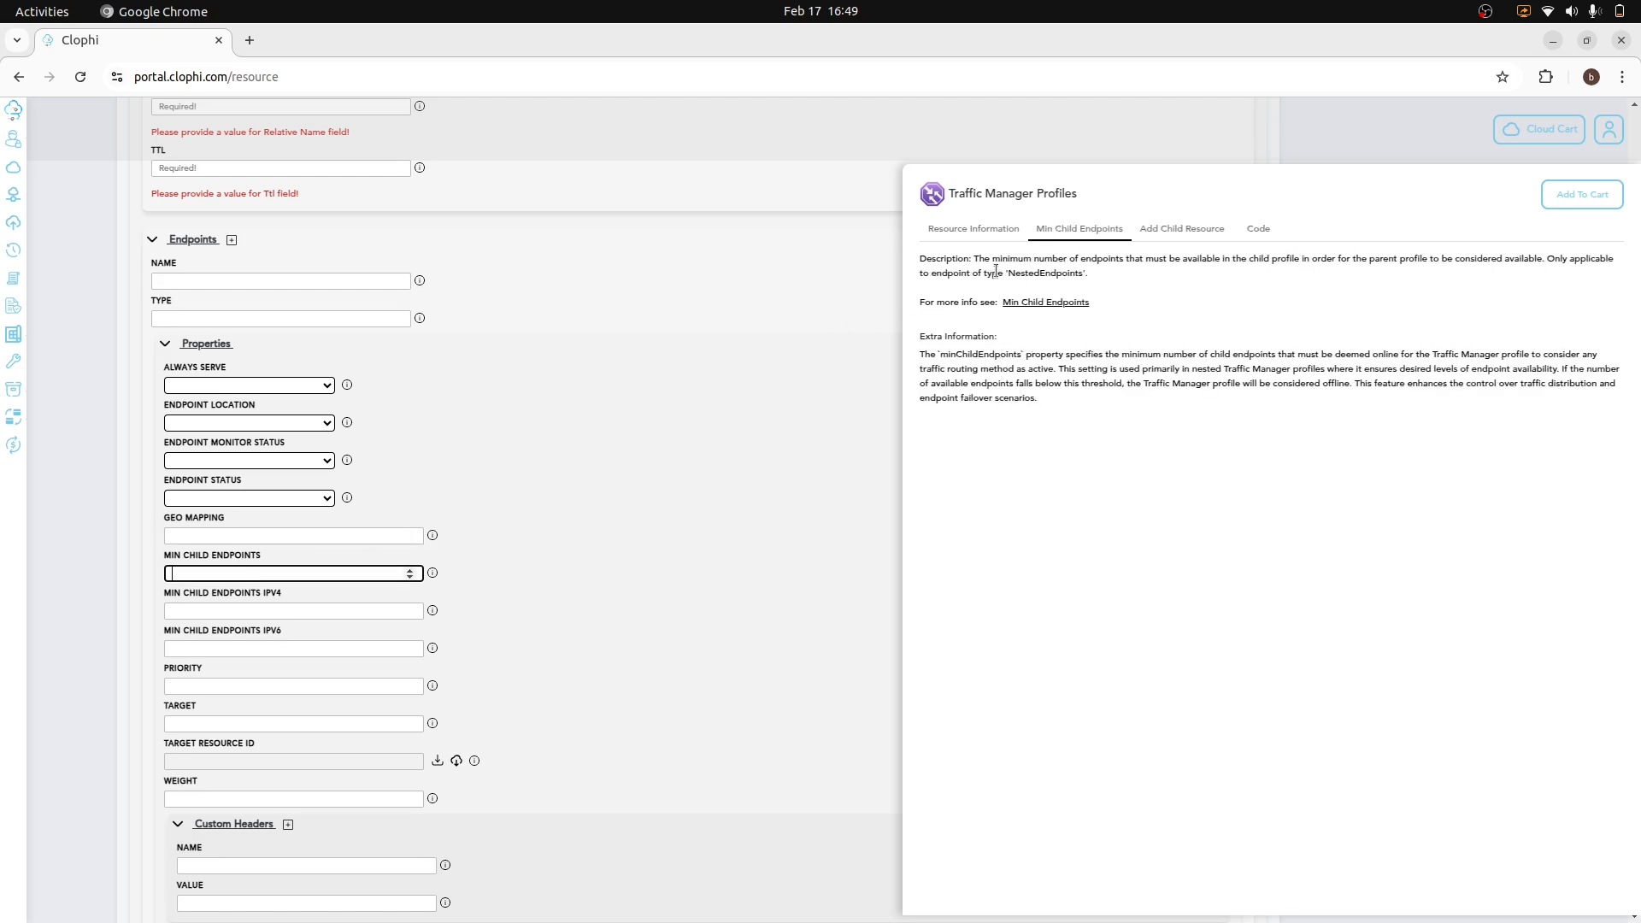
drag(976, 258, 1041, 292)
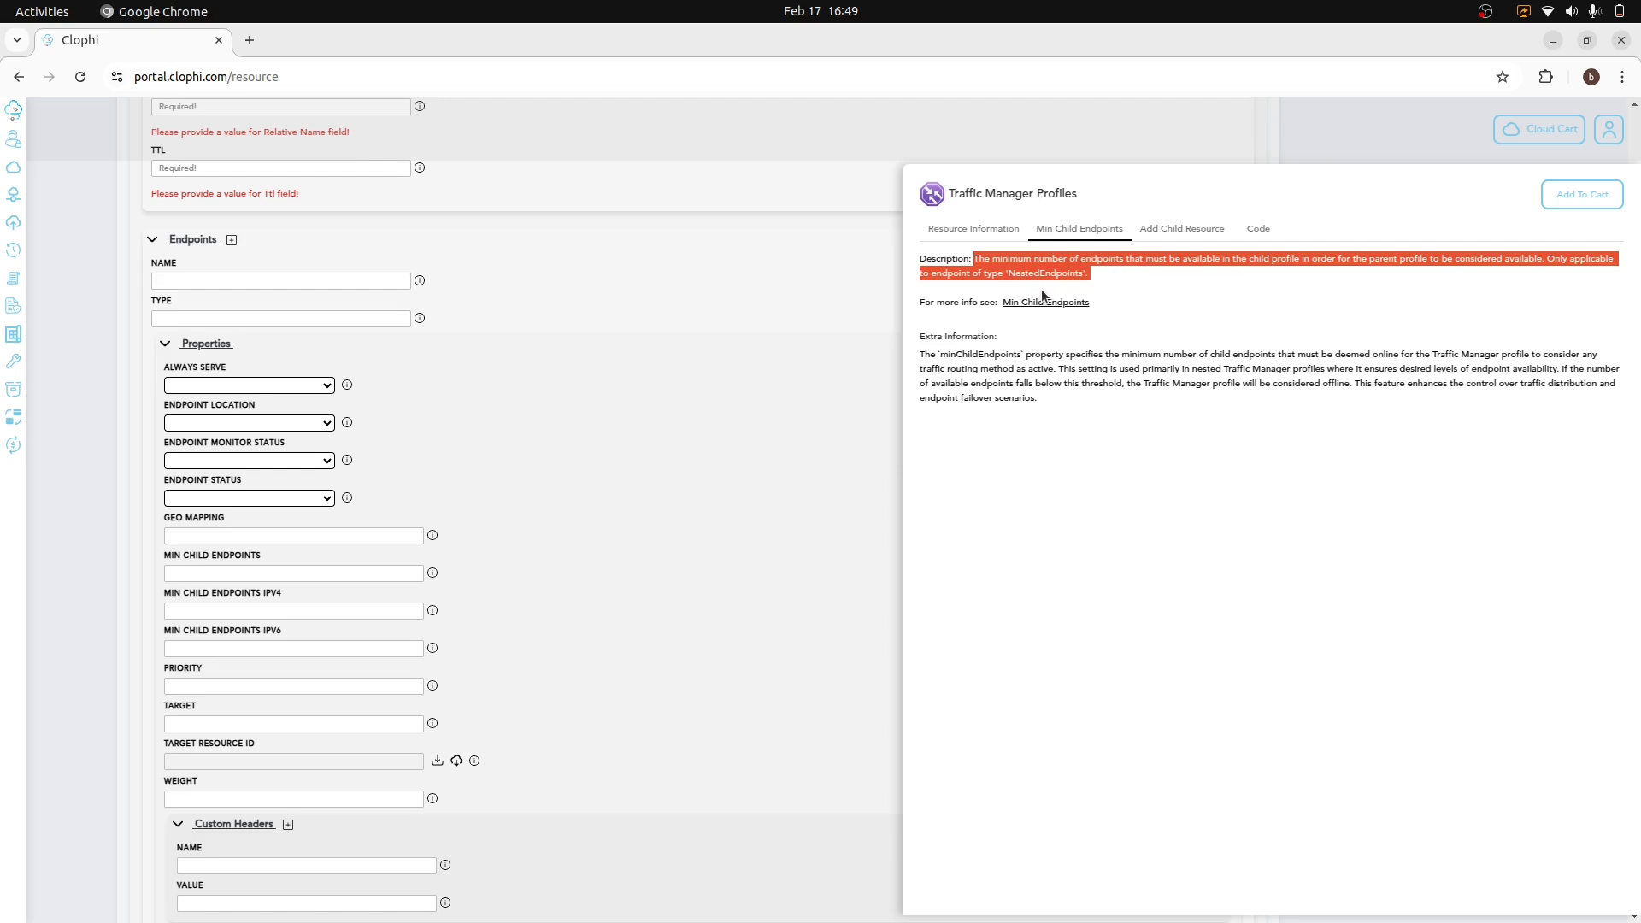
- Read the descriptions of the endpoint's Priority, Target and Target Resource ID properties, including the allowed priority range
click(279, 689)
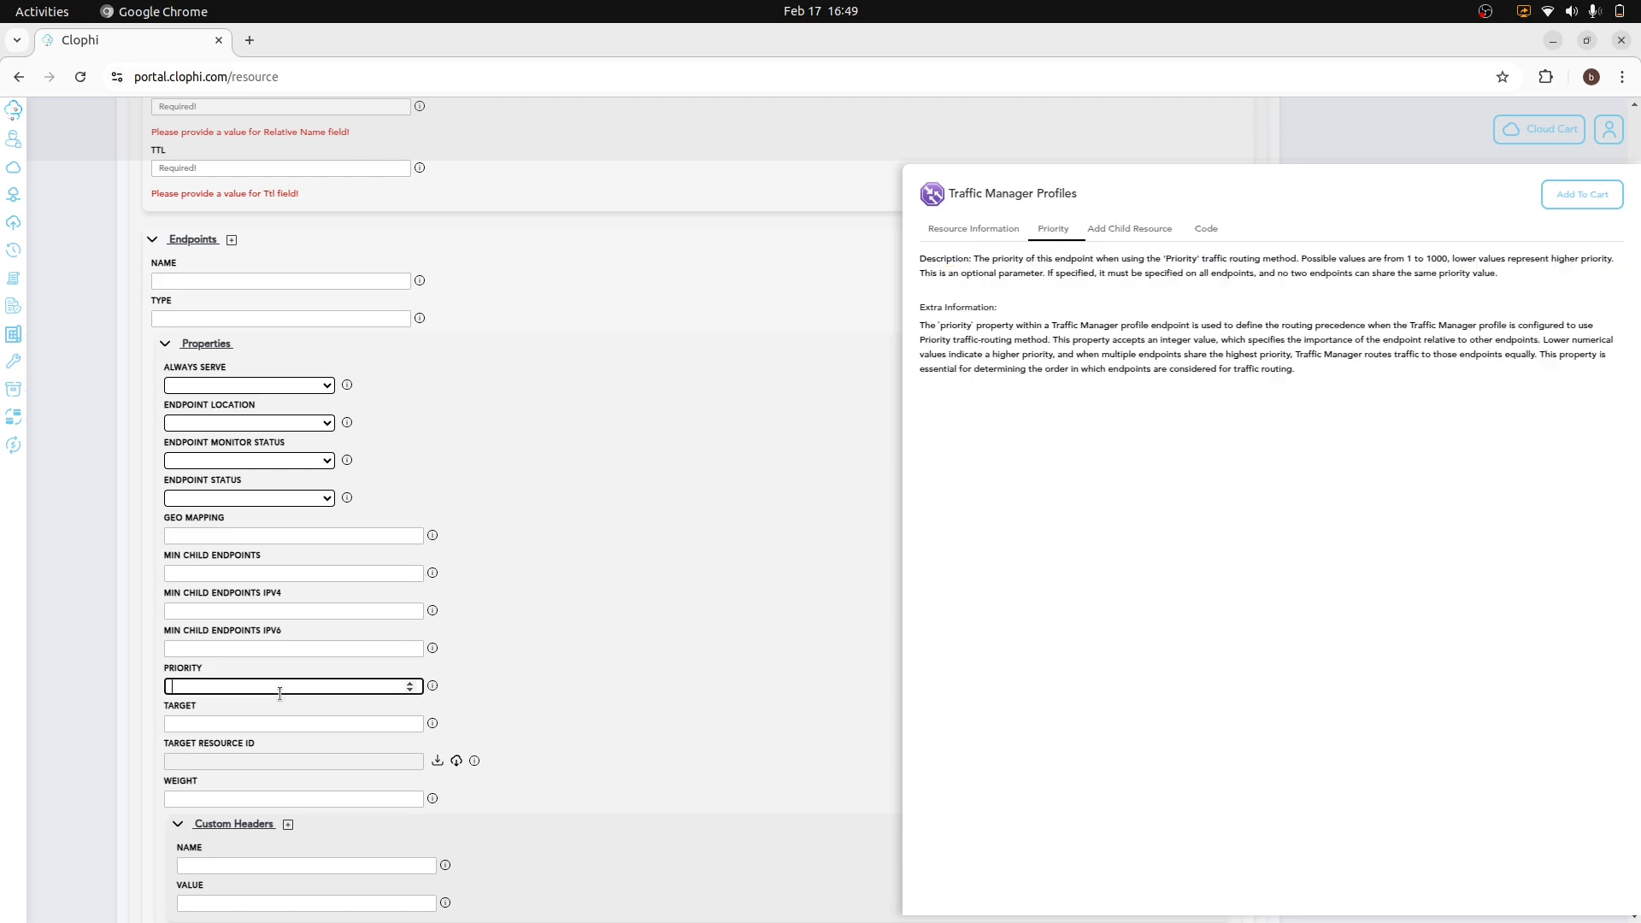
click(1304, 259)
drag(1304, 259, 1620, 263)
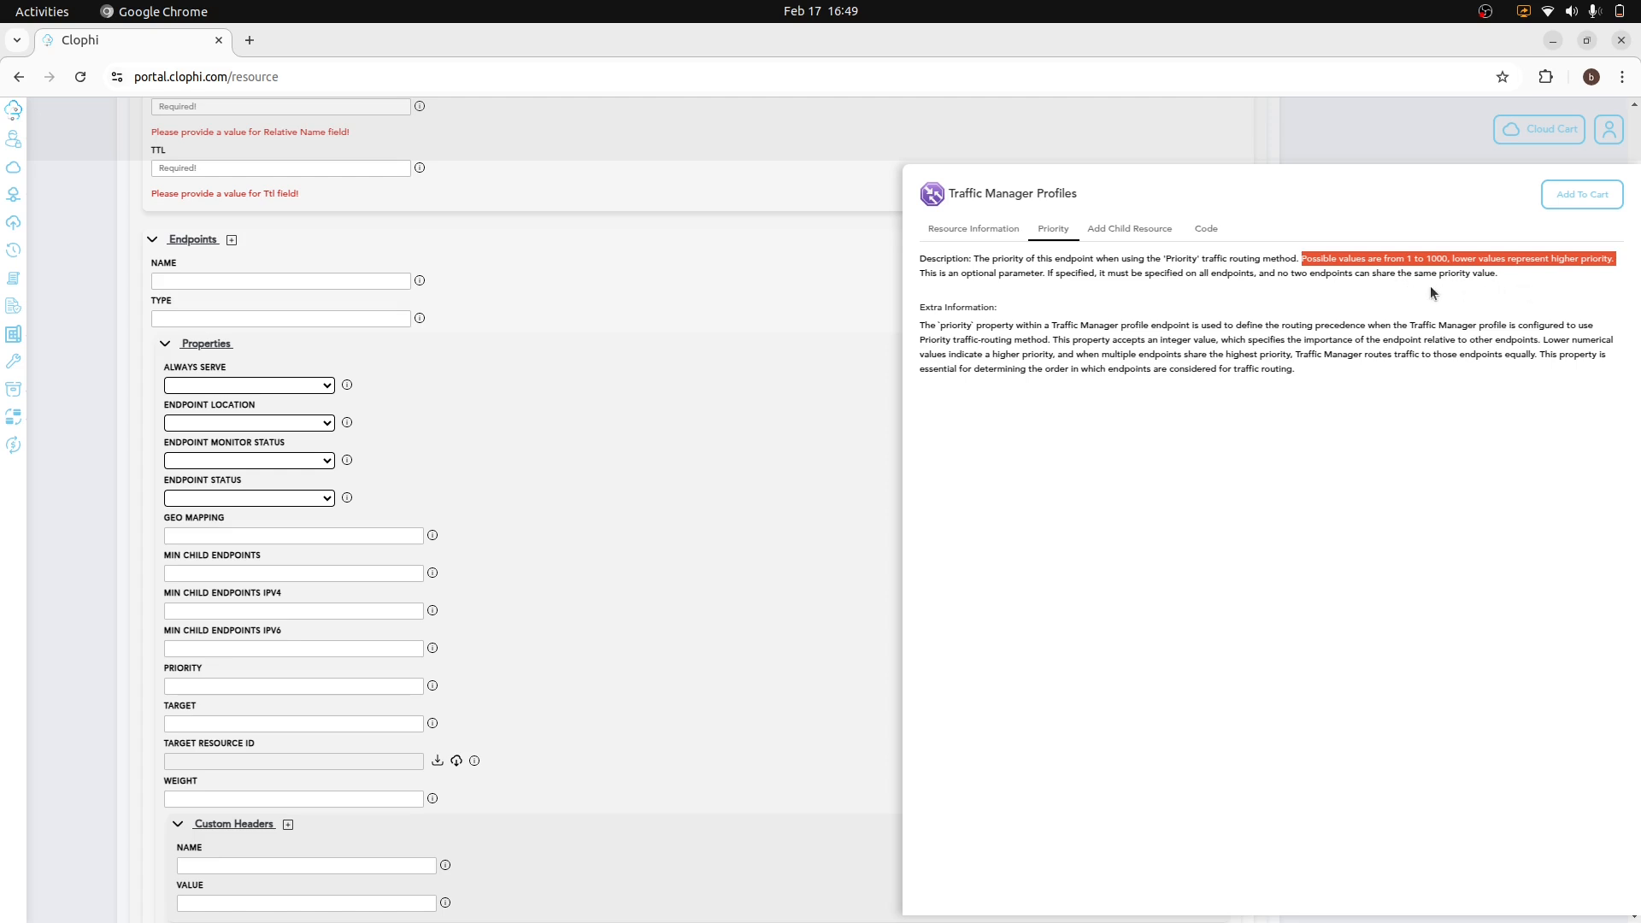
click(295, 724)
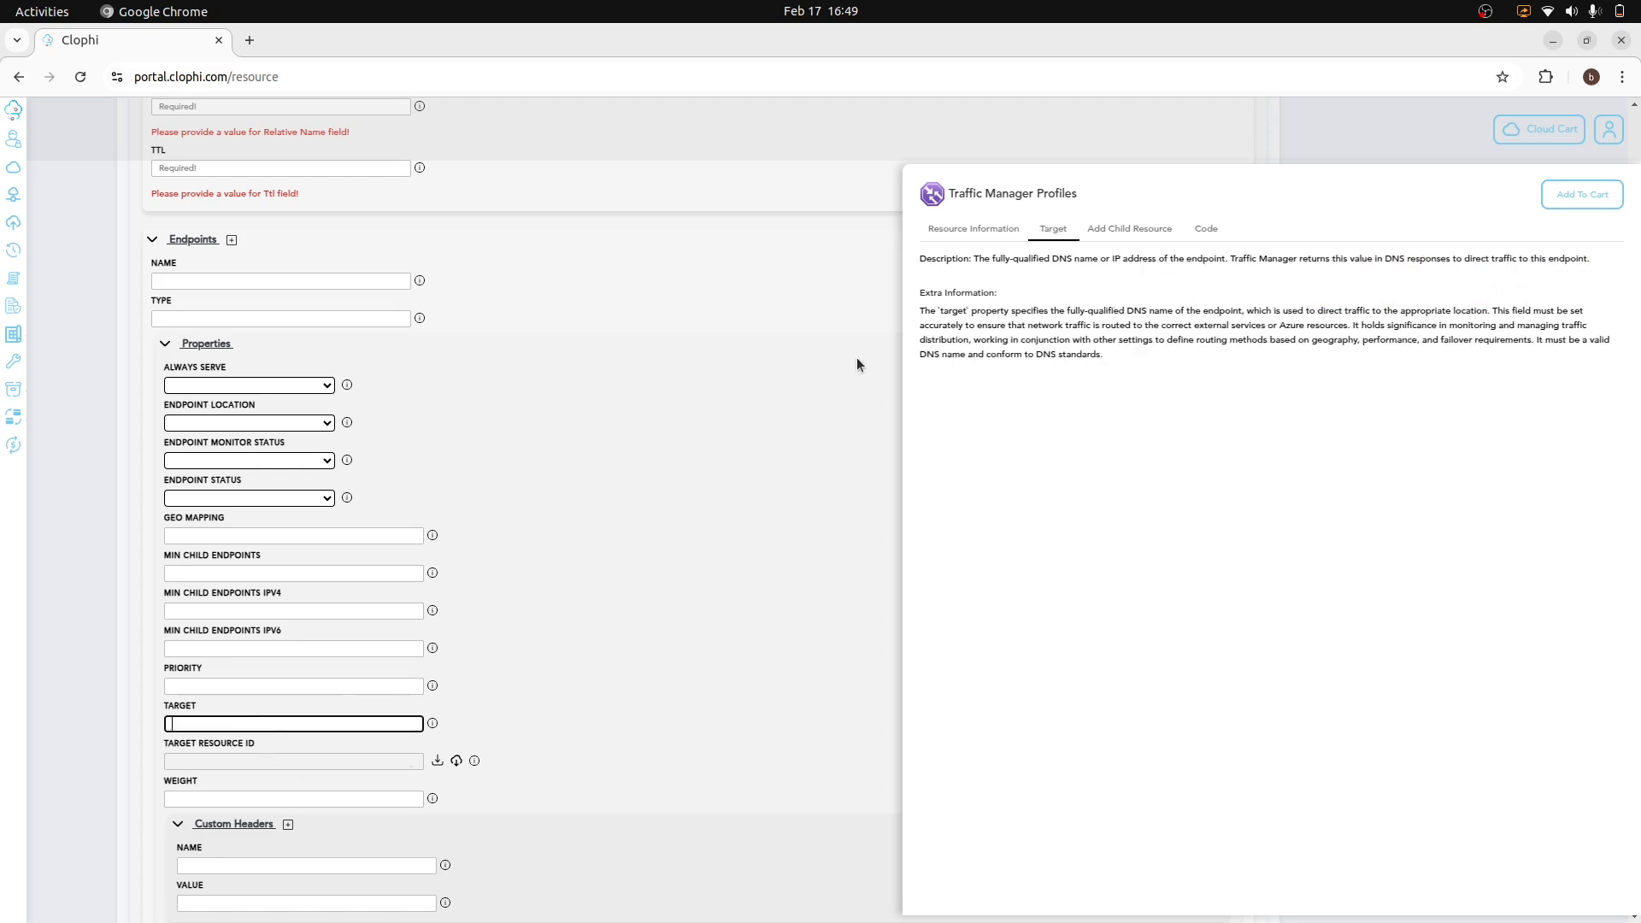
drag(974, 263, 1243, 260)
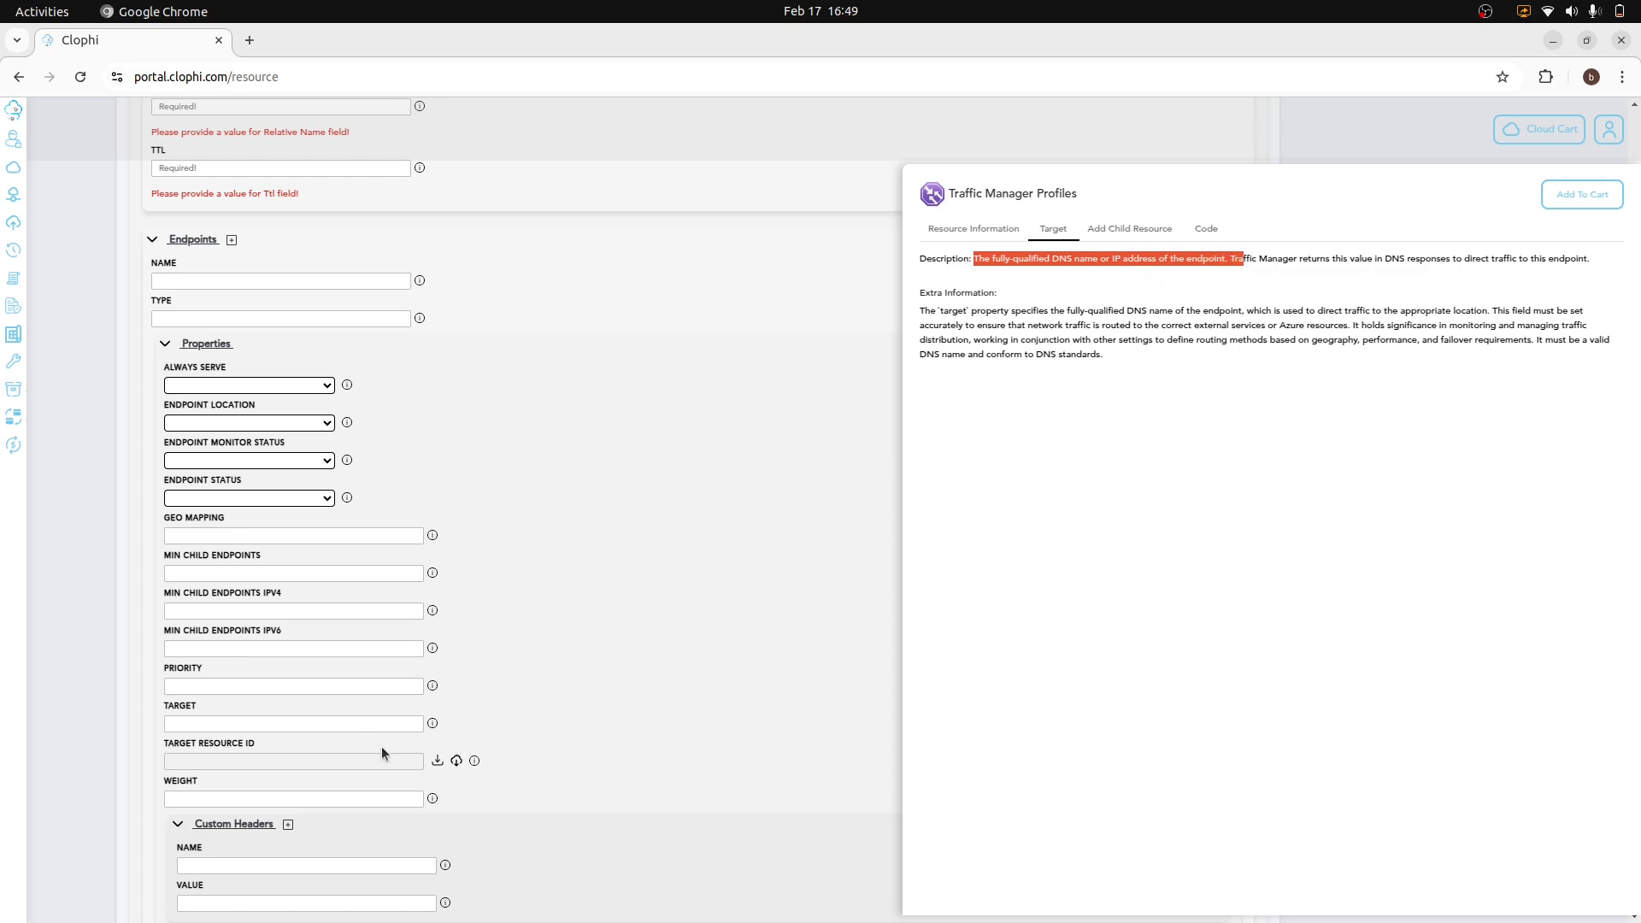
click(476, 762)
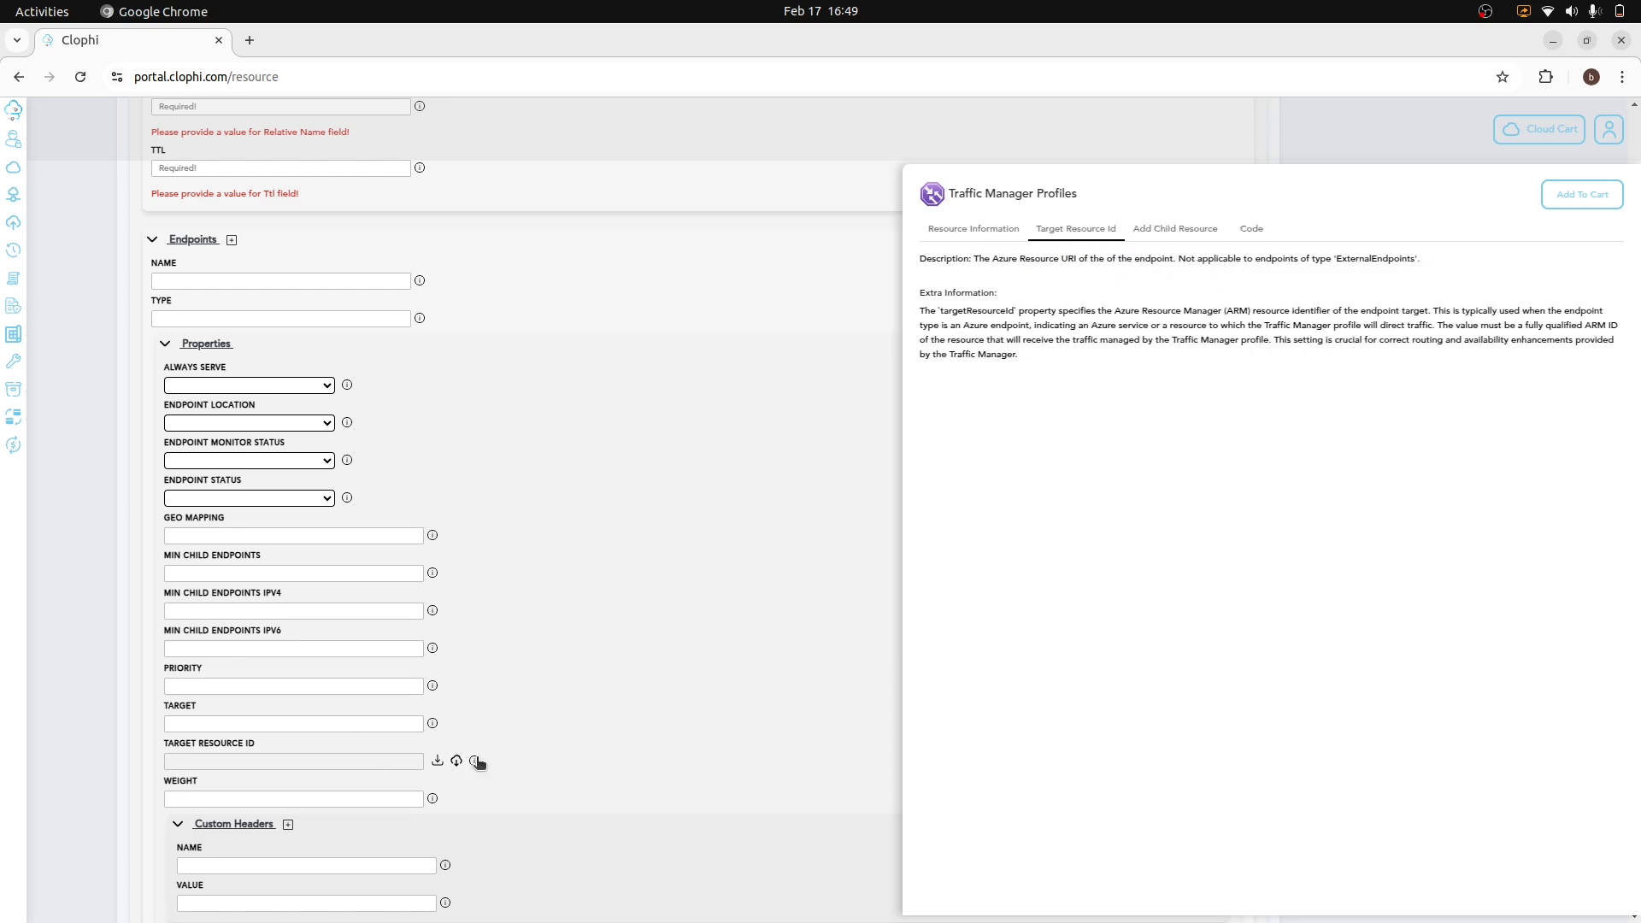
scroll(459, 700, down, 6)
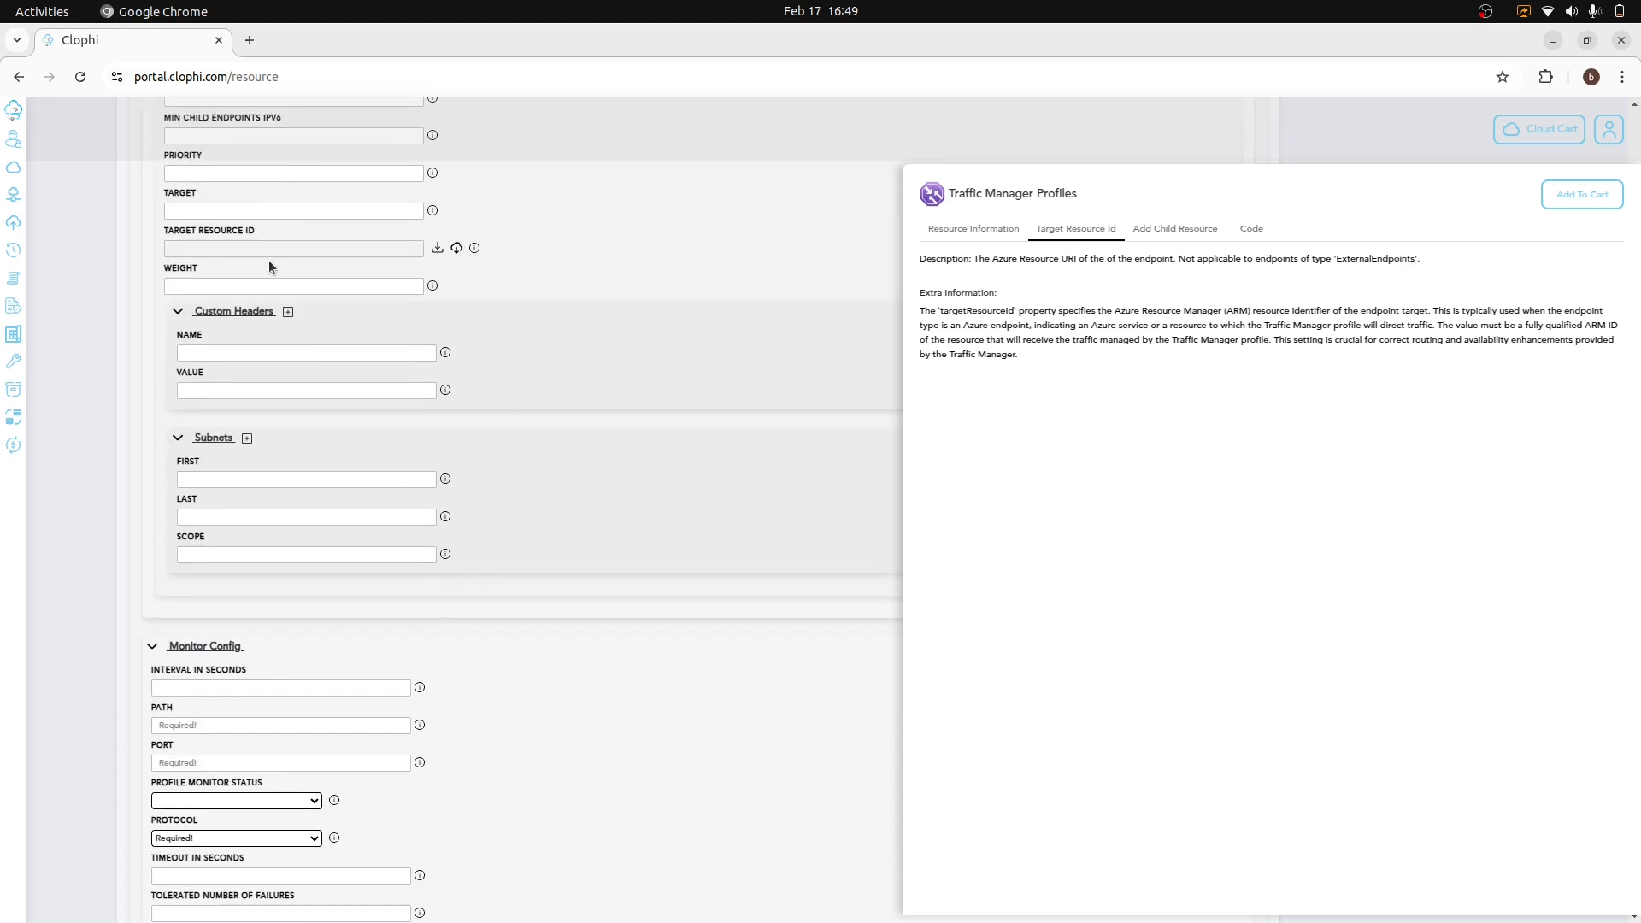
- Read the descriptions of the endpoint's Weight property, including its possible values, and of its Custom Headers Name and Value fields
click(273, 285)
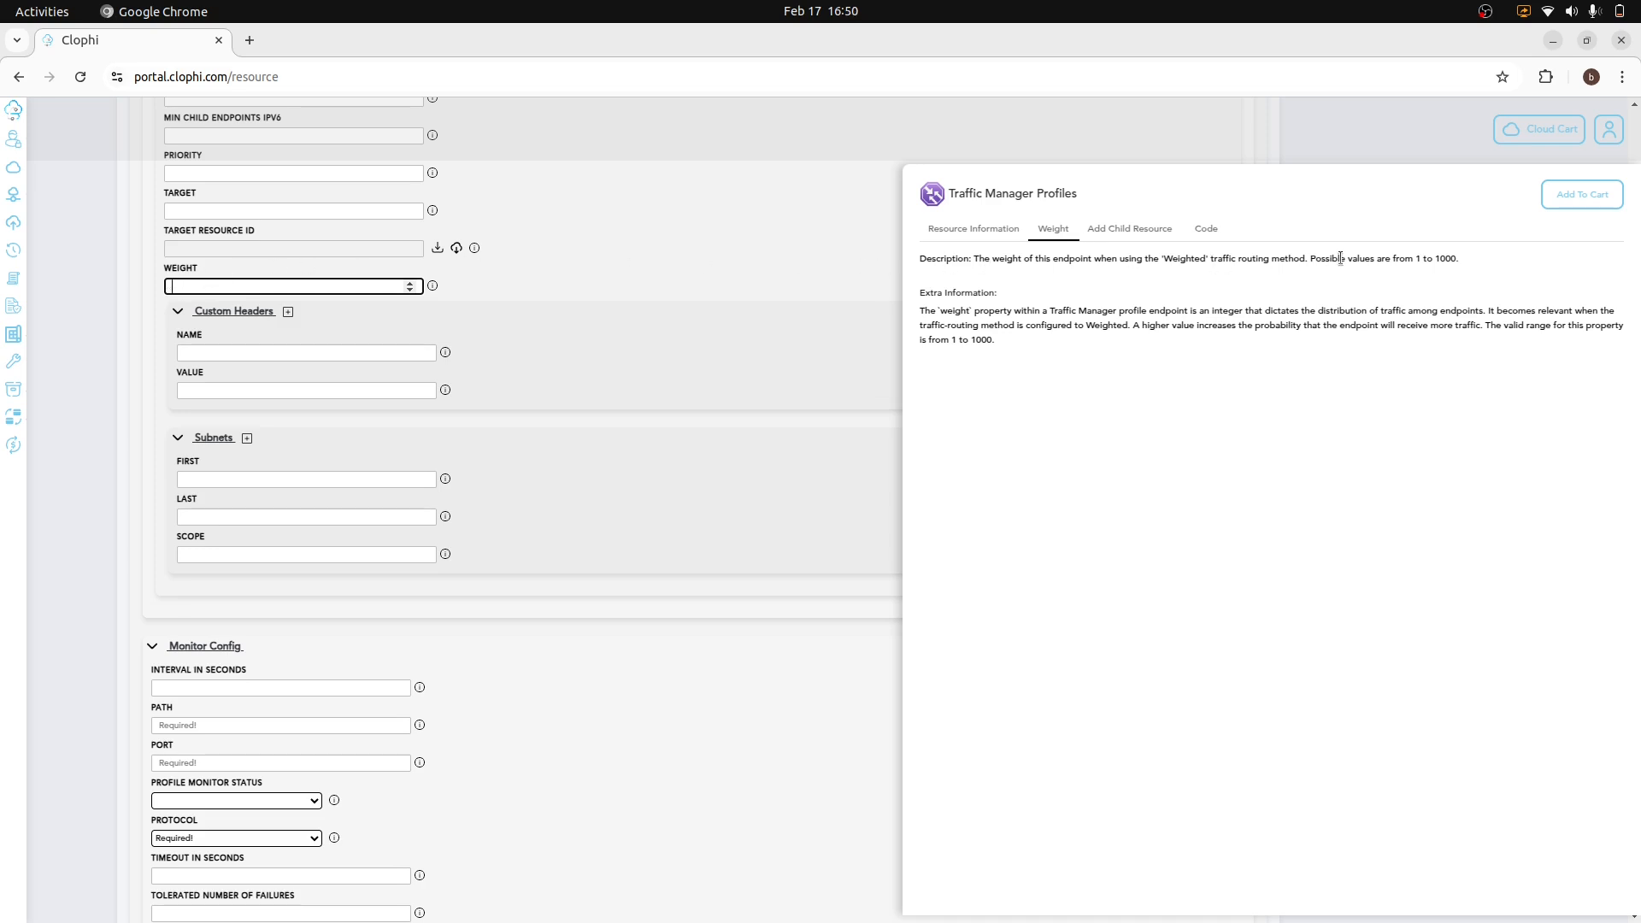
drag(1339, 258, 1545, 263)
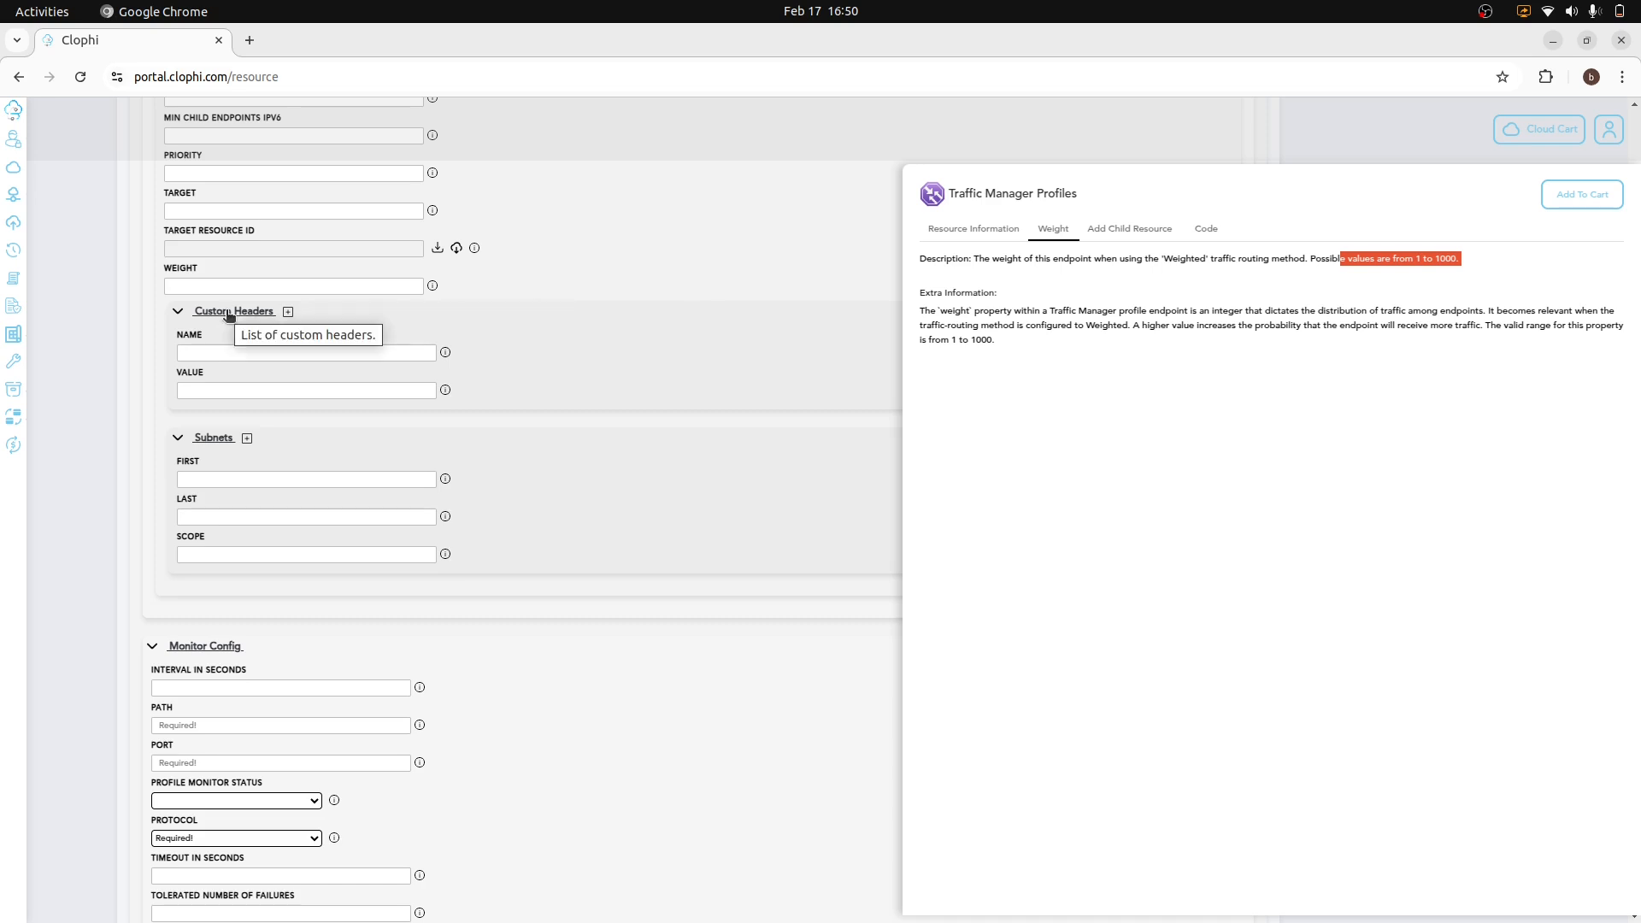
click(238, 355)
click(236, 390)
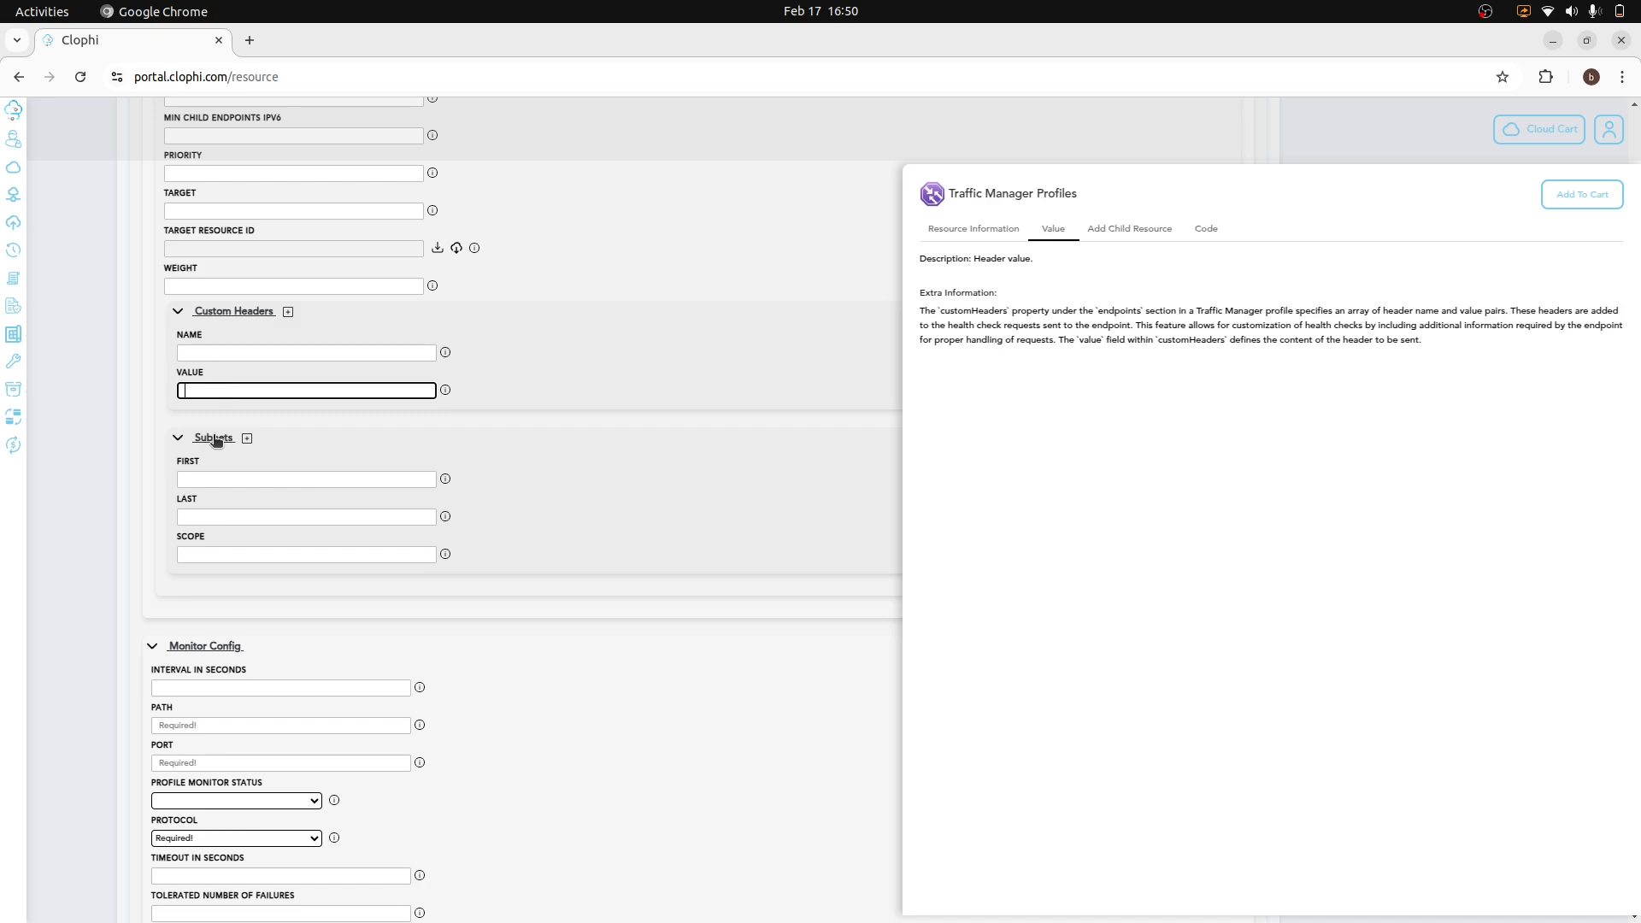
- Read the descriptions of the endpoint's Subnets list and its First, Last and Scope fields
mouse_move(215, 440)
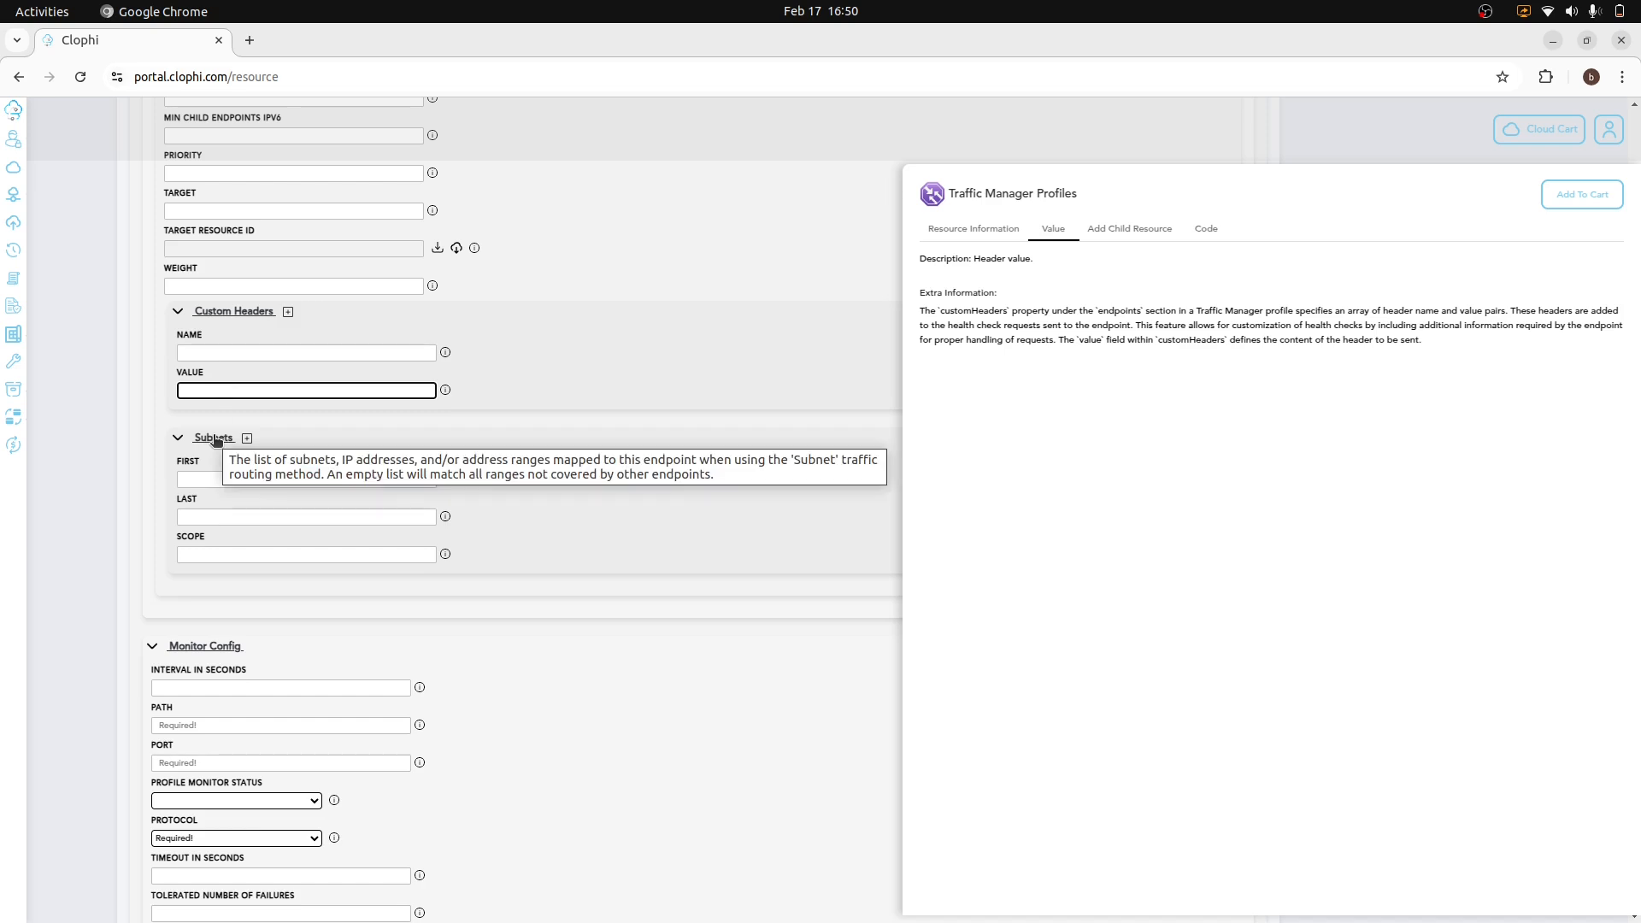
click(218, 479)
click(230, 516)
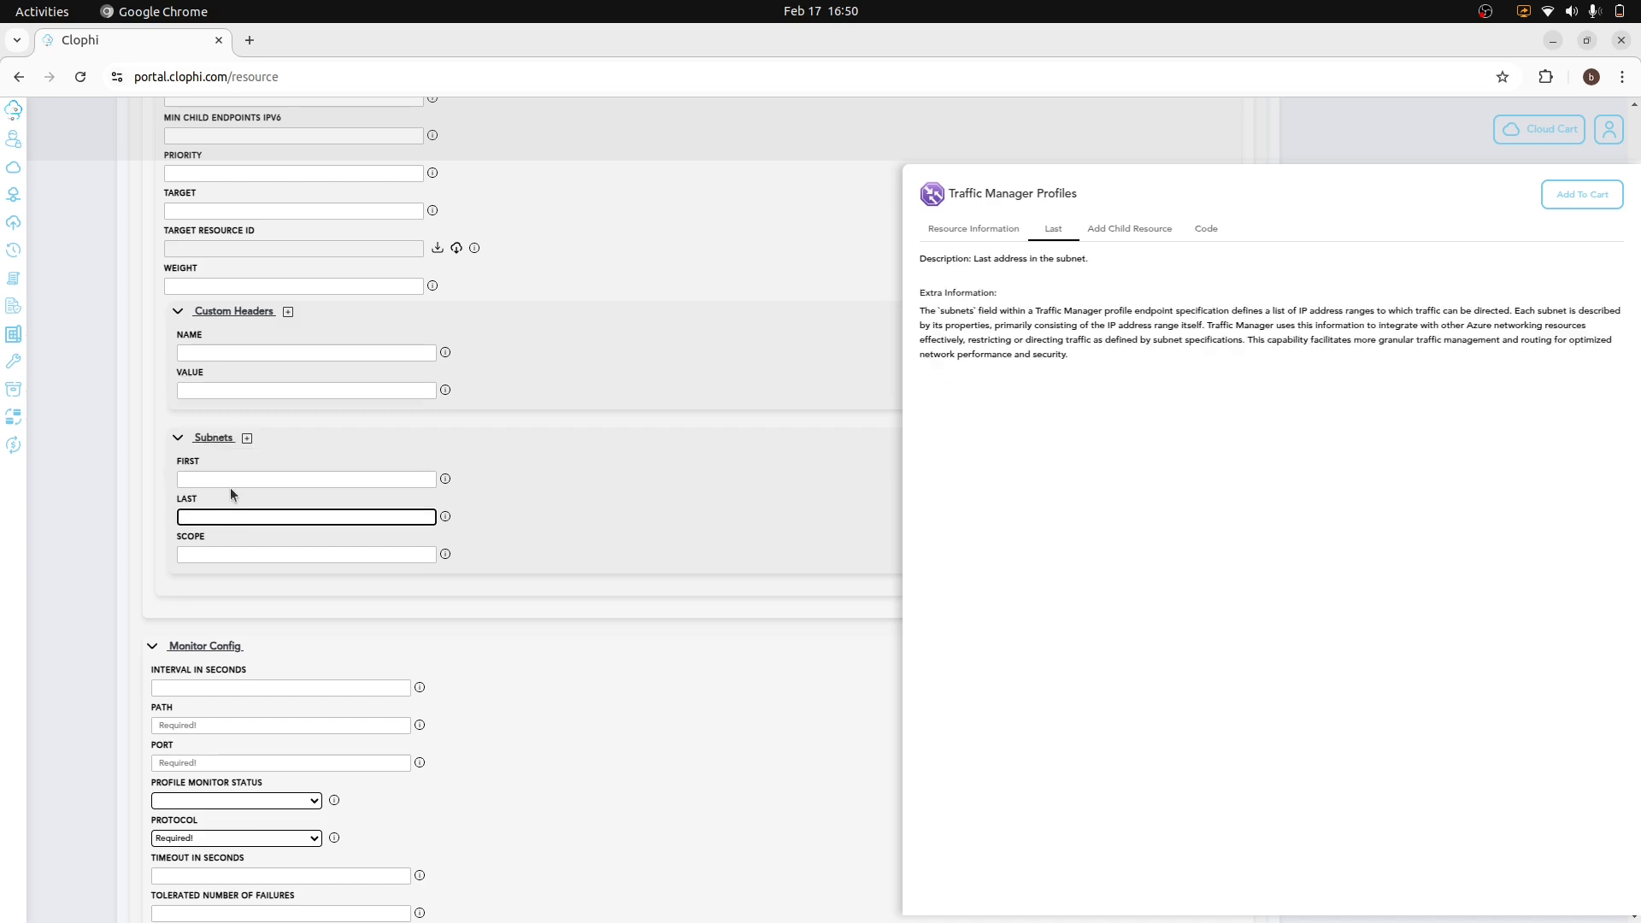
click(248, 554)
- Review the Monitor Config section's purpose and its Interval in Seconds, Path and Port fields, including the allowed and default interval values
scroll(259, 568, down, 3)
scroll(265, 570, down, 1)
mouse_move(210, 346)
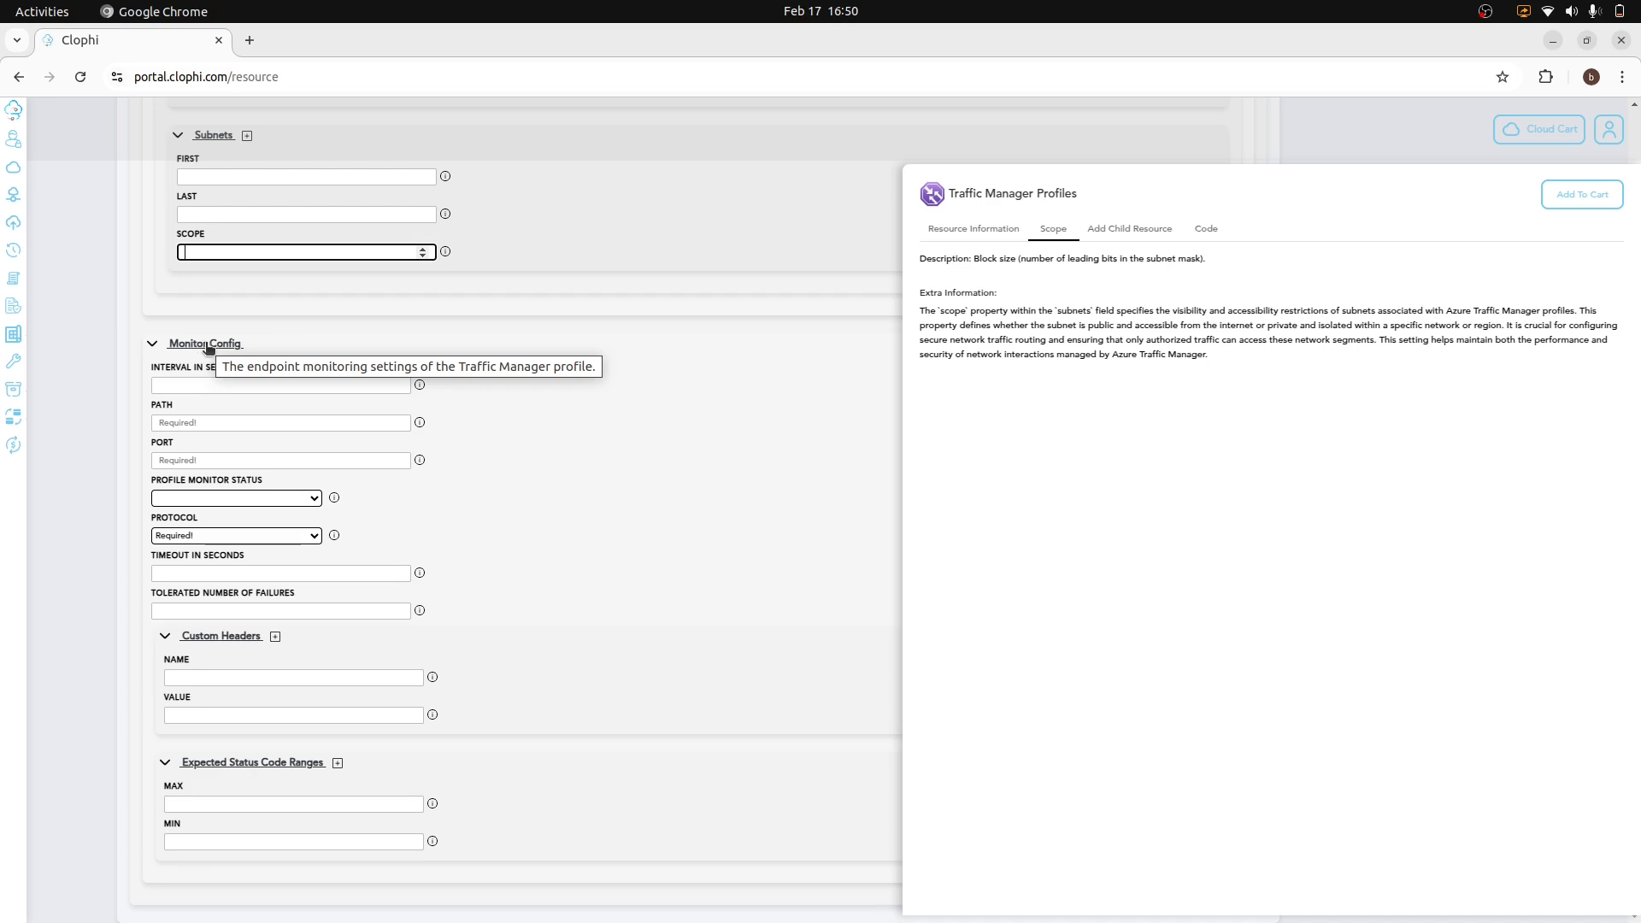
click(167, 383)
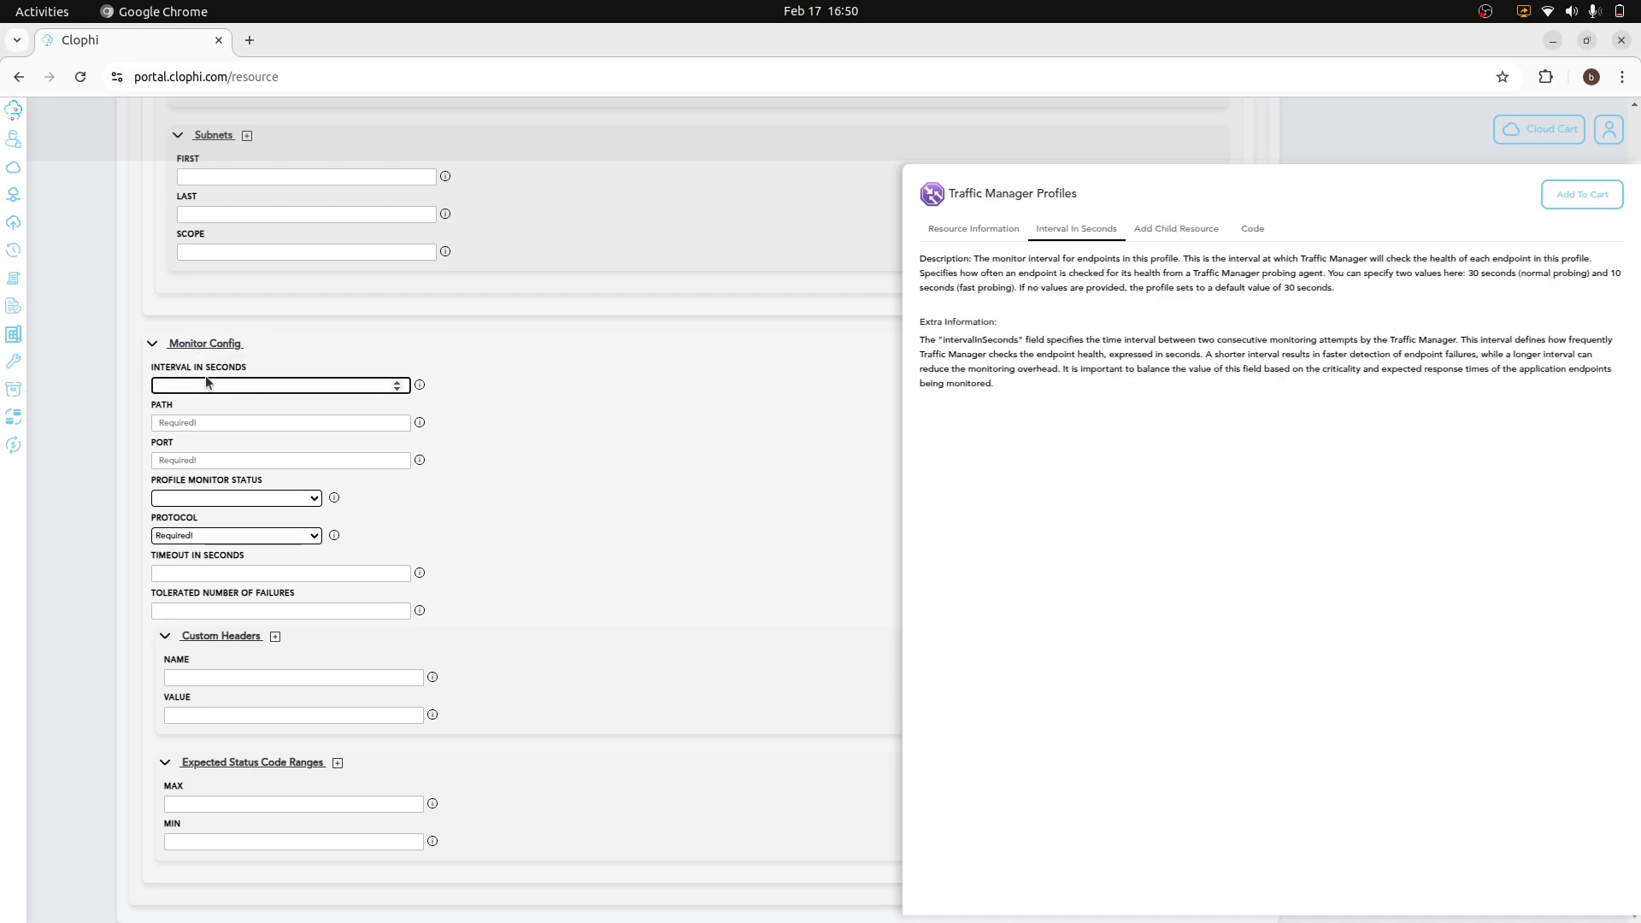
click(1386, 277)
drag(1386, 277, 1527, 316)
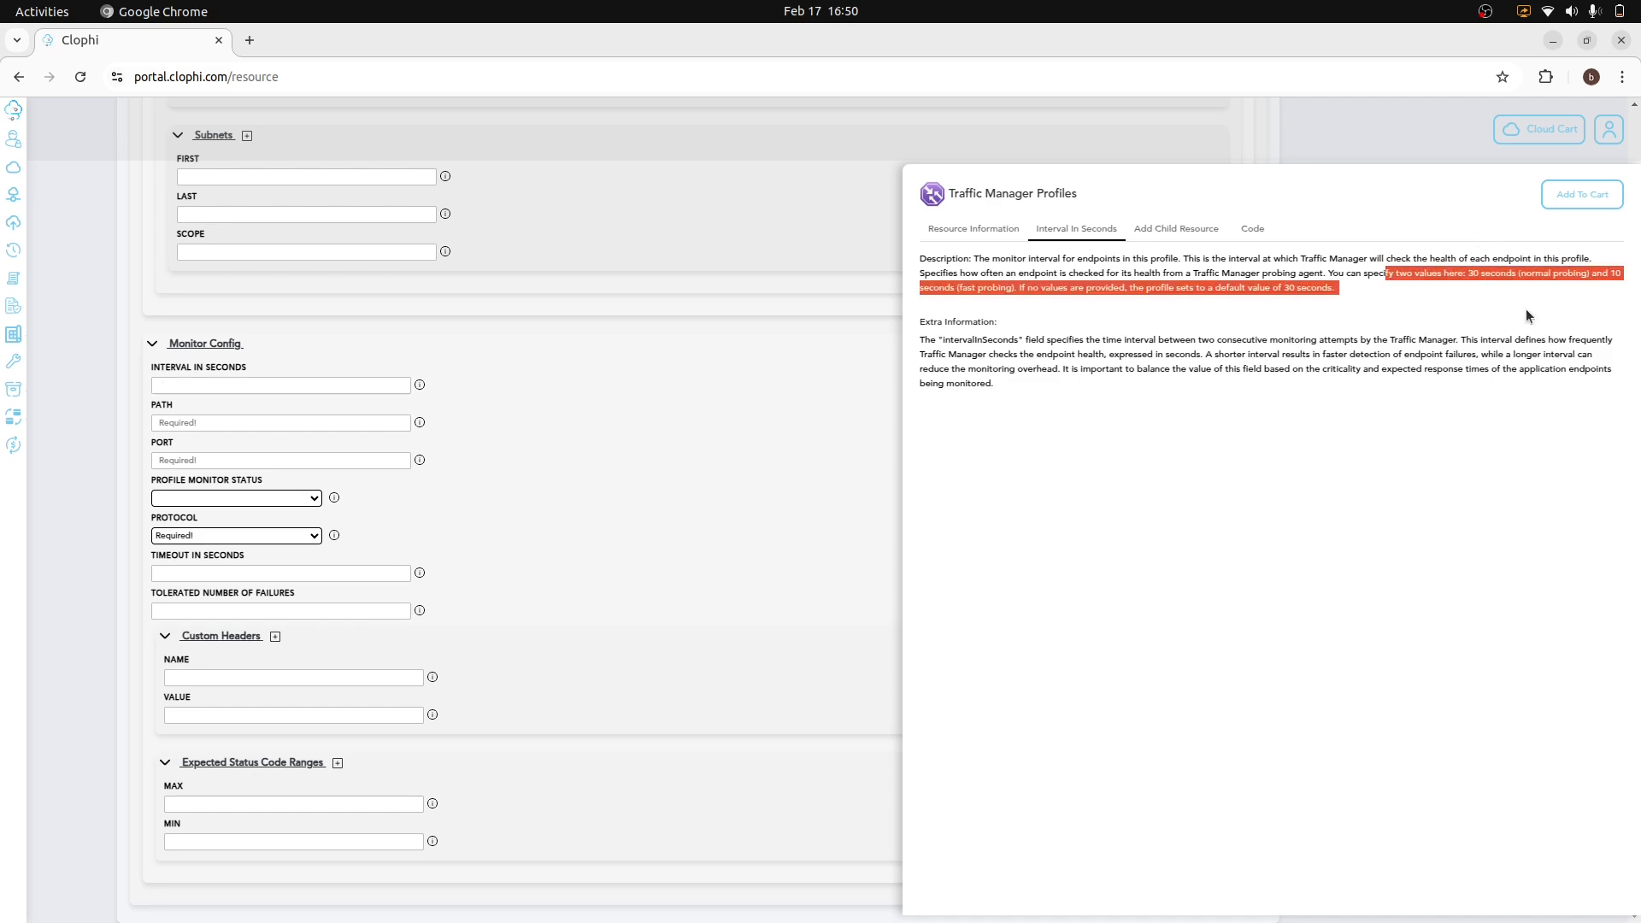
click(316, 421)
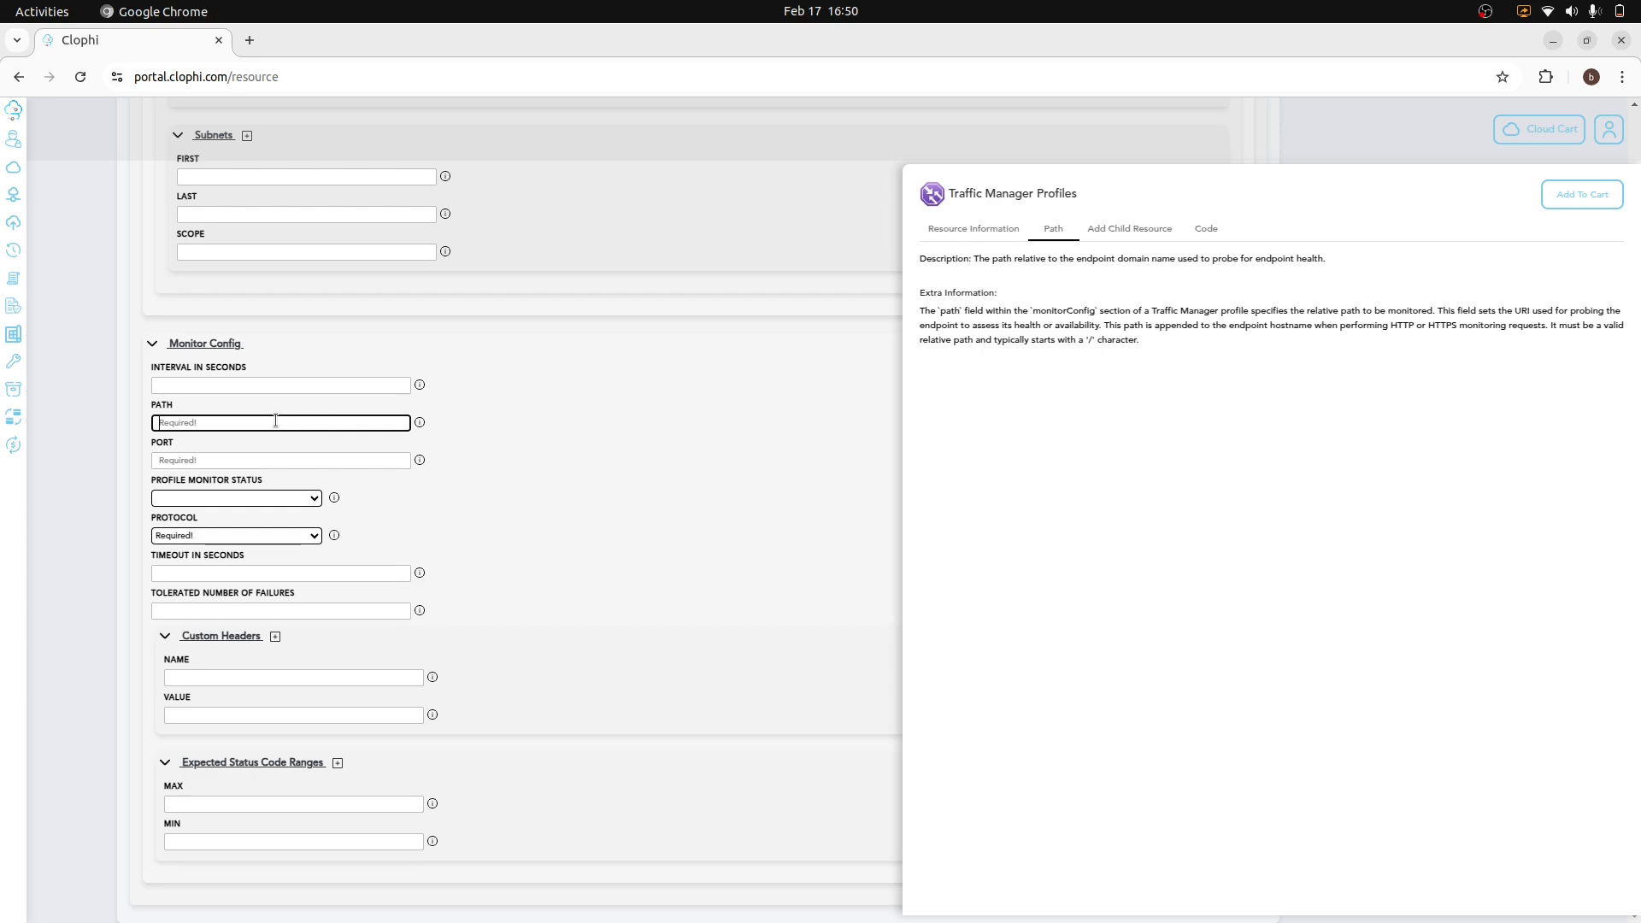
click(180, 460)
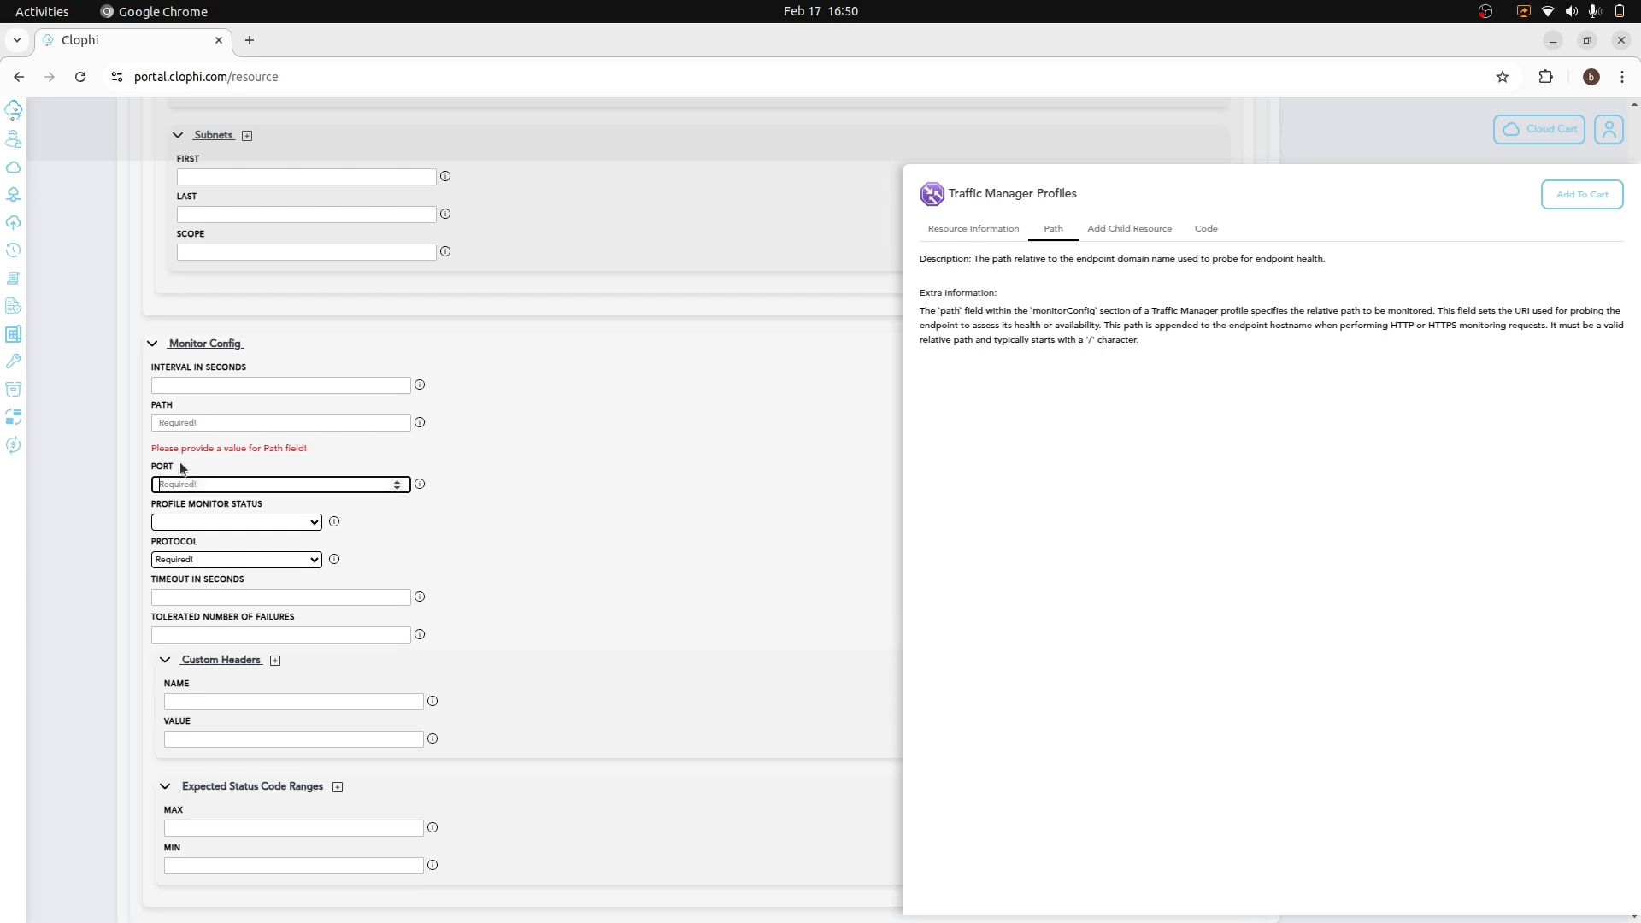
- Review the available options and descriptions for Profile Monitor Status and Protocol in Monitor Config
scroll(392, 439, down, 1)
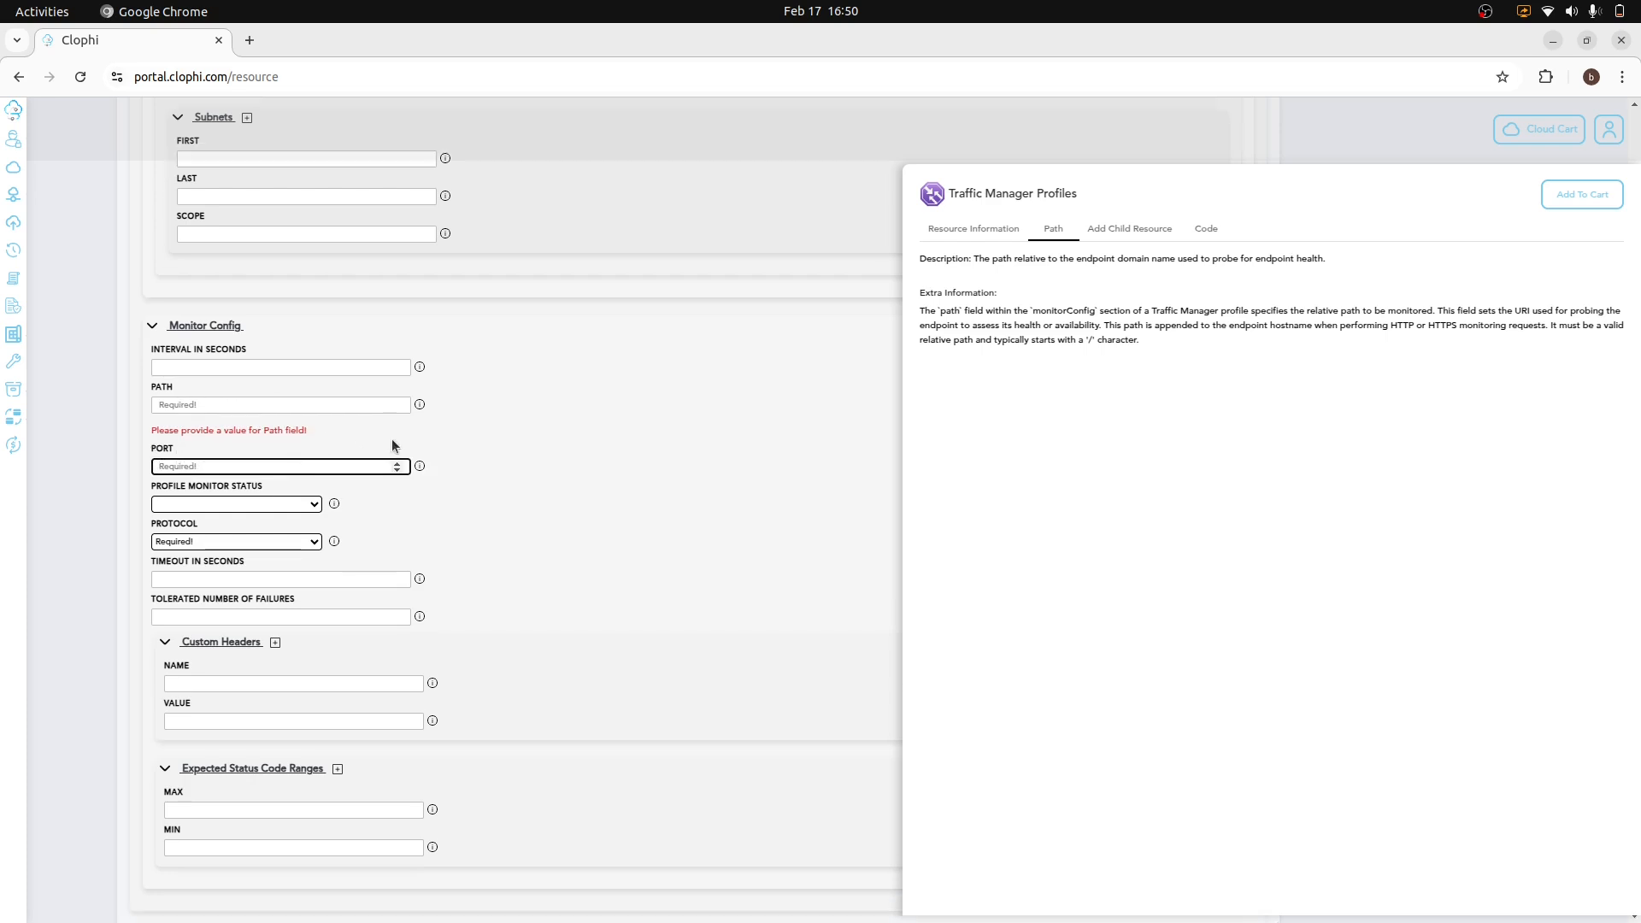
click(264, 521)
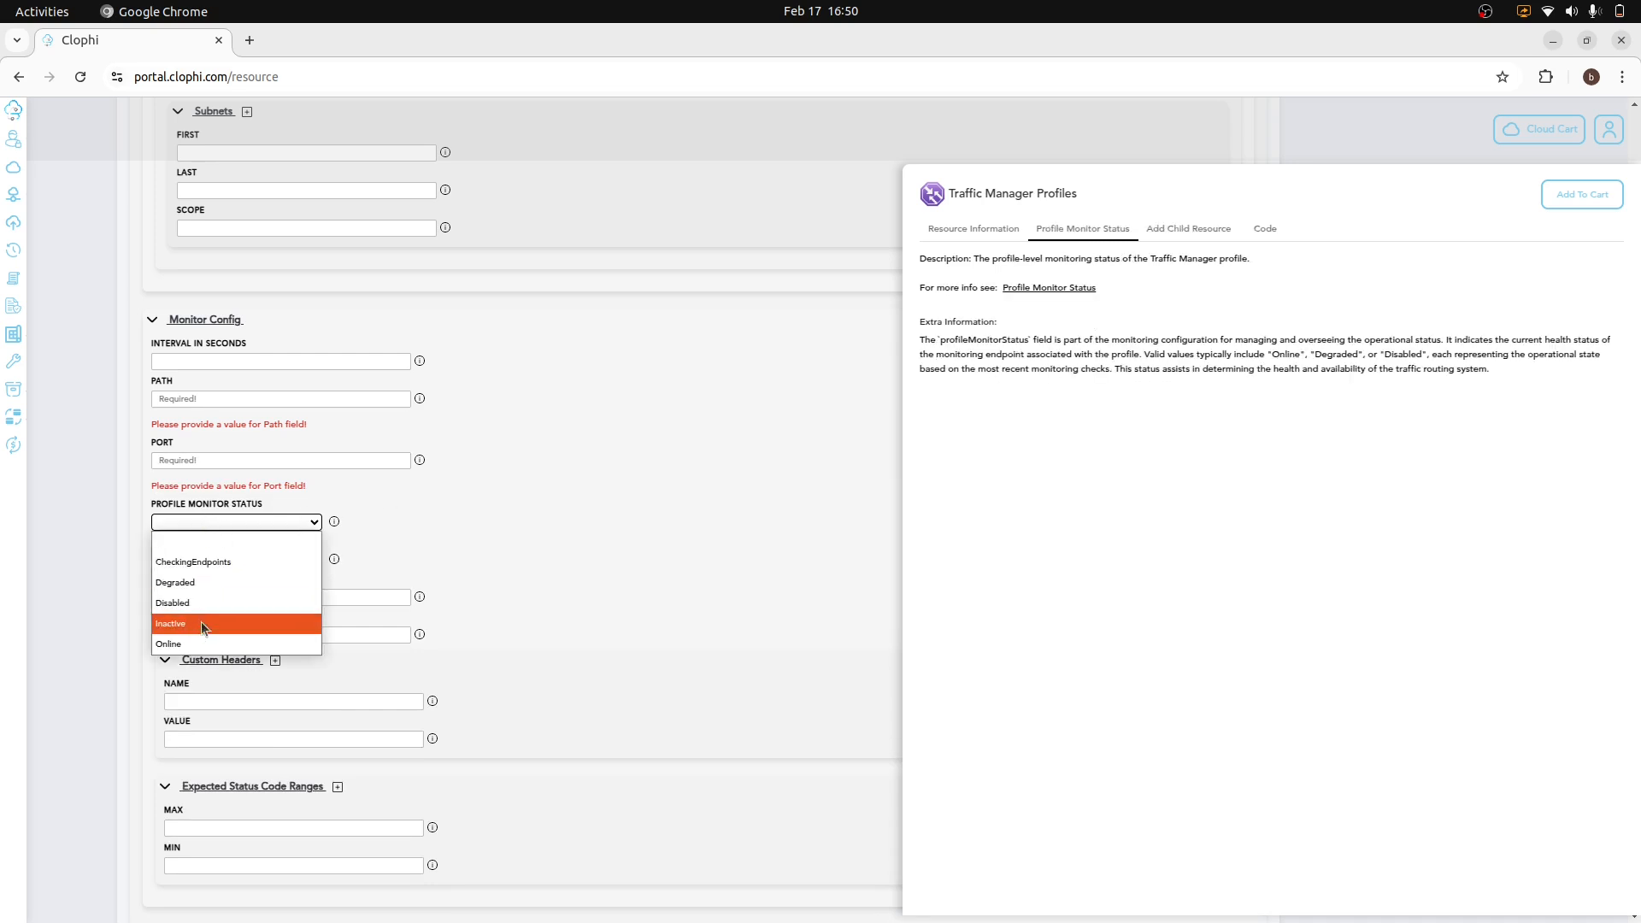
click(433, 548)
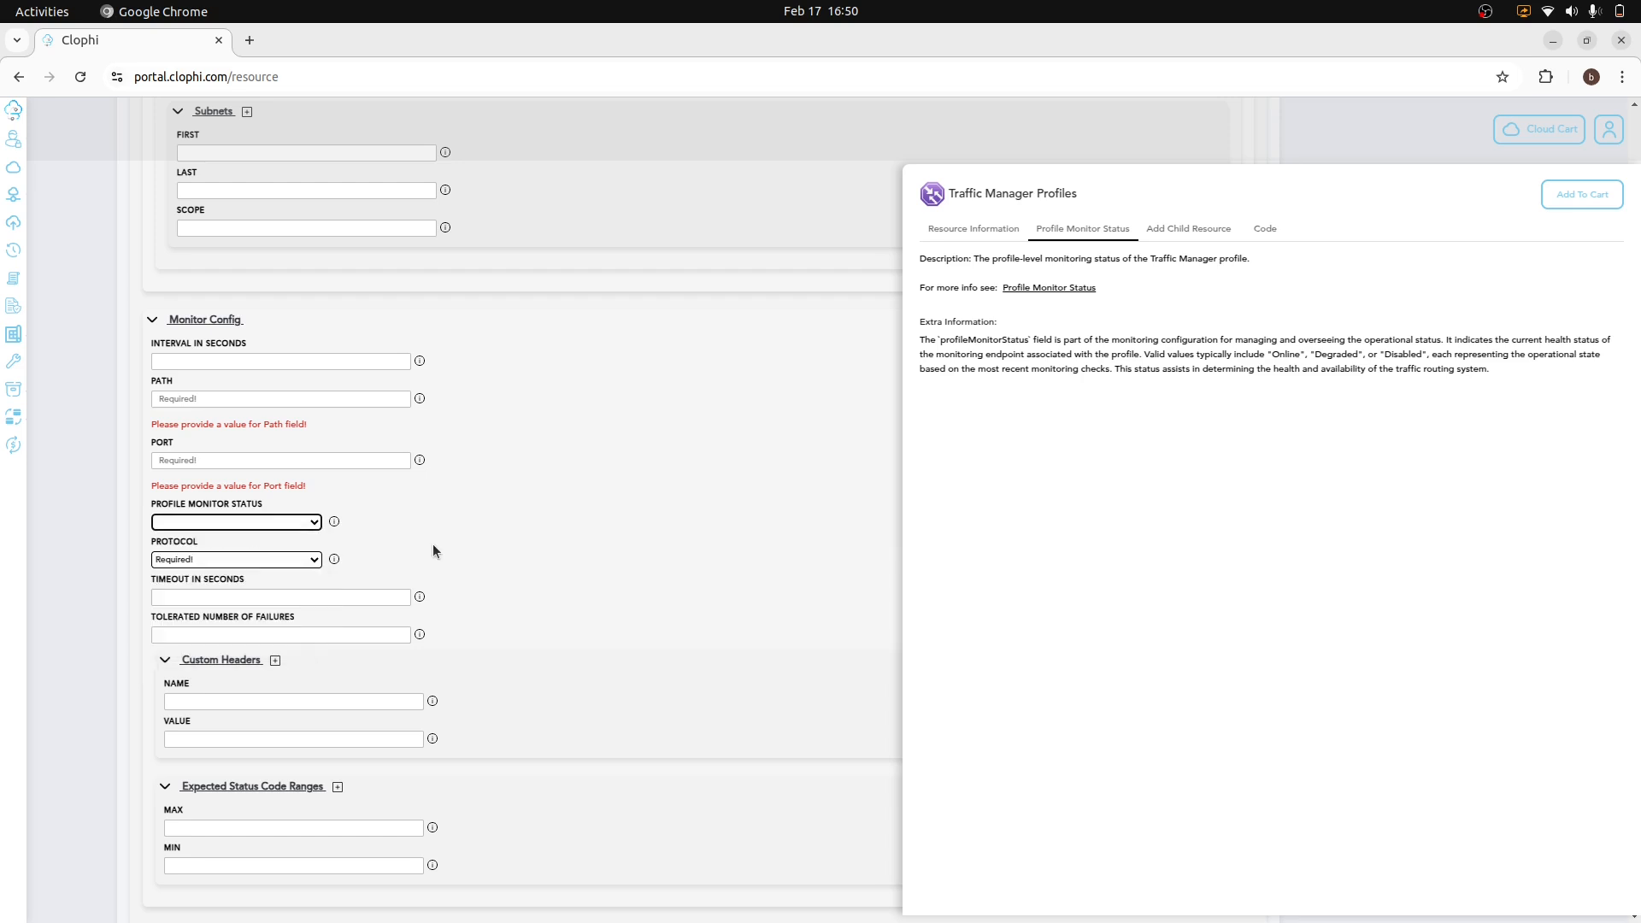
click(248, 565)
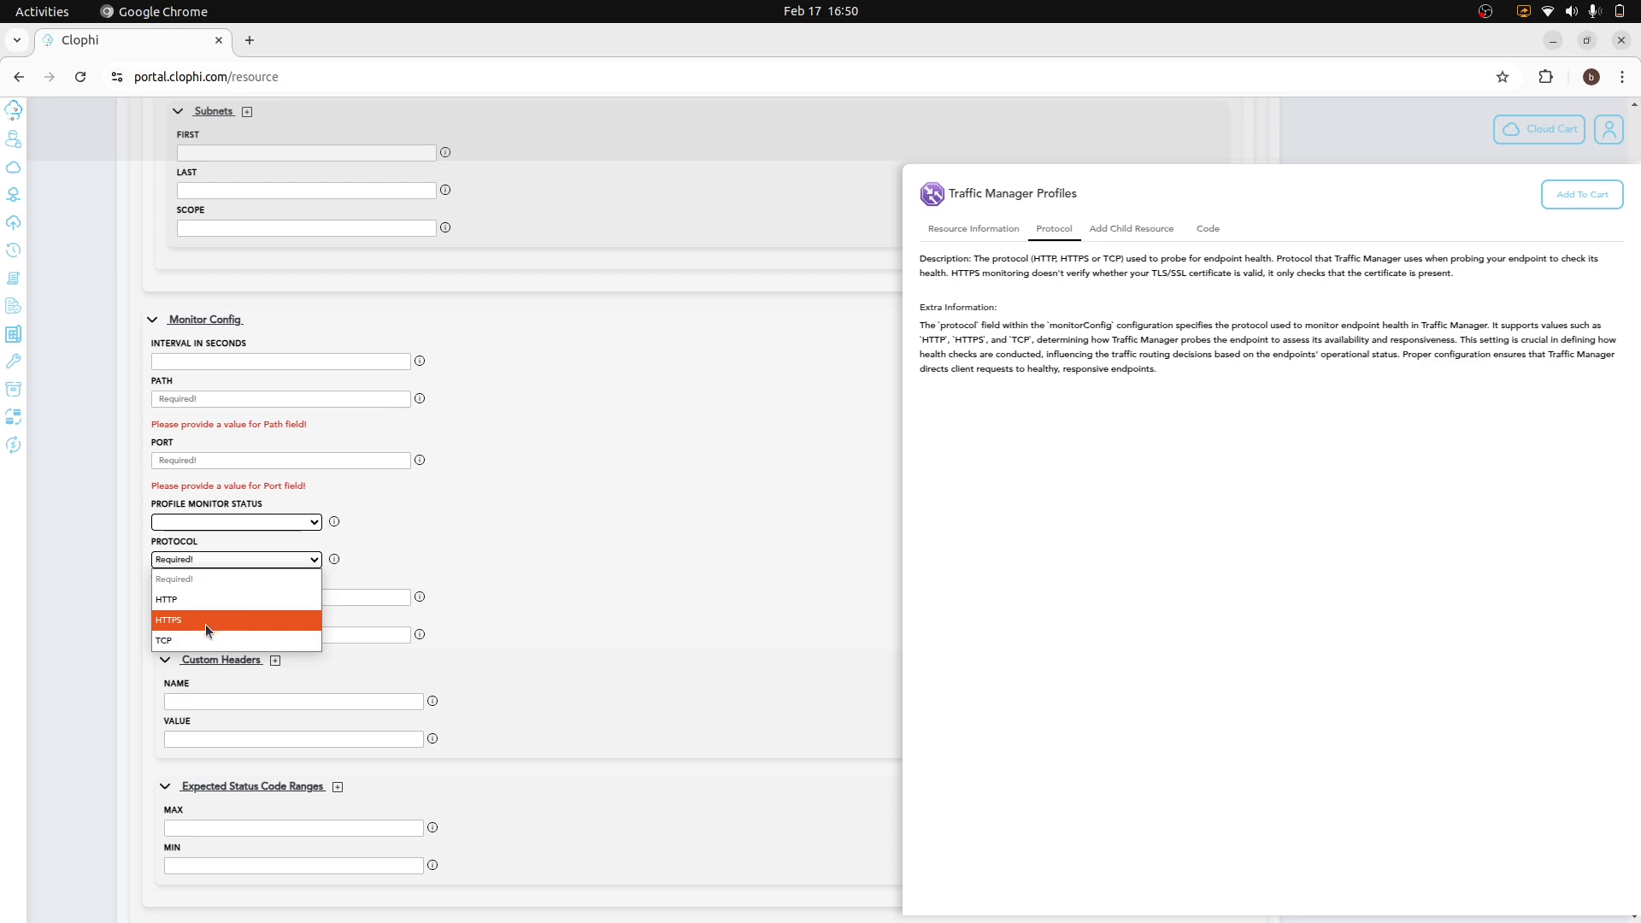
click(361, 582)
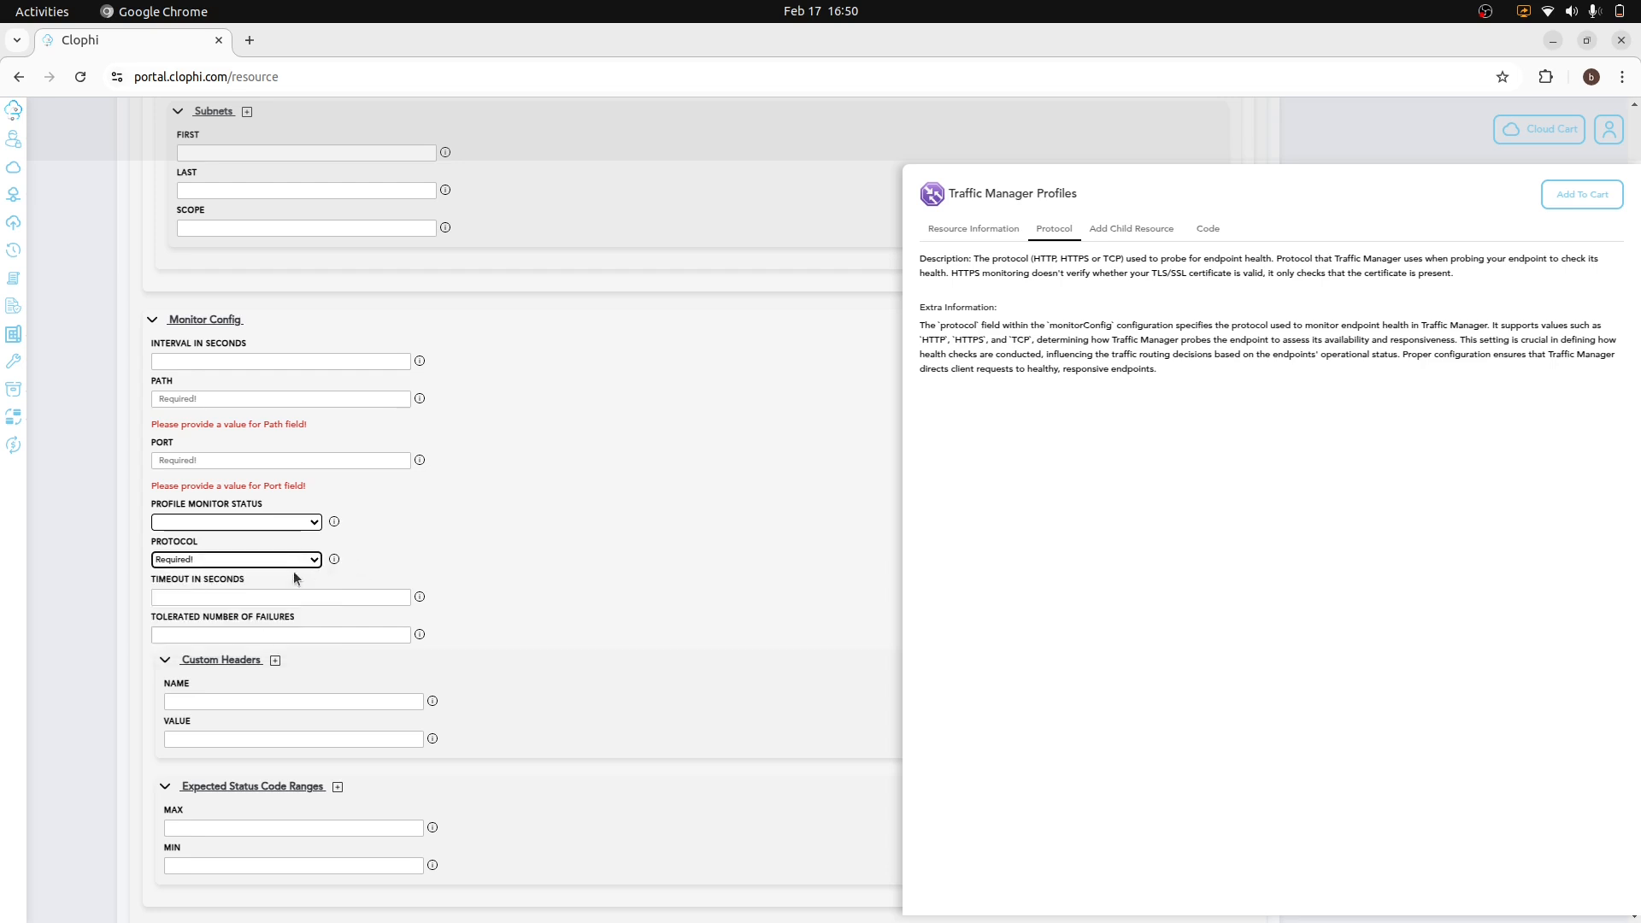
click(271, 600)
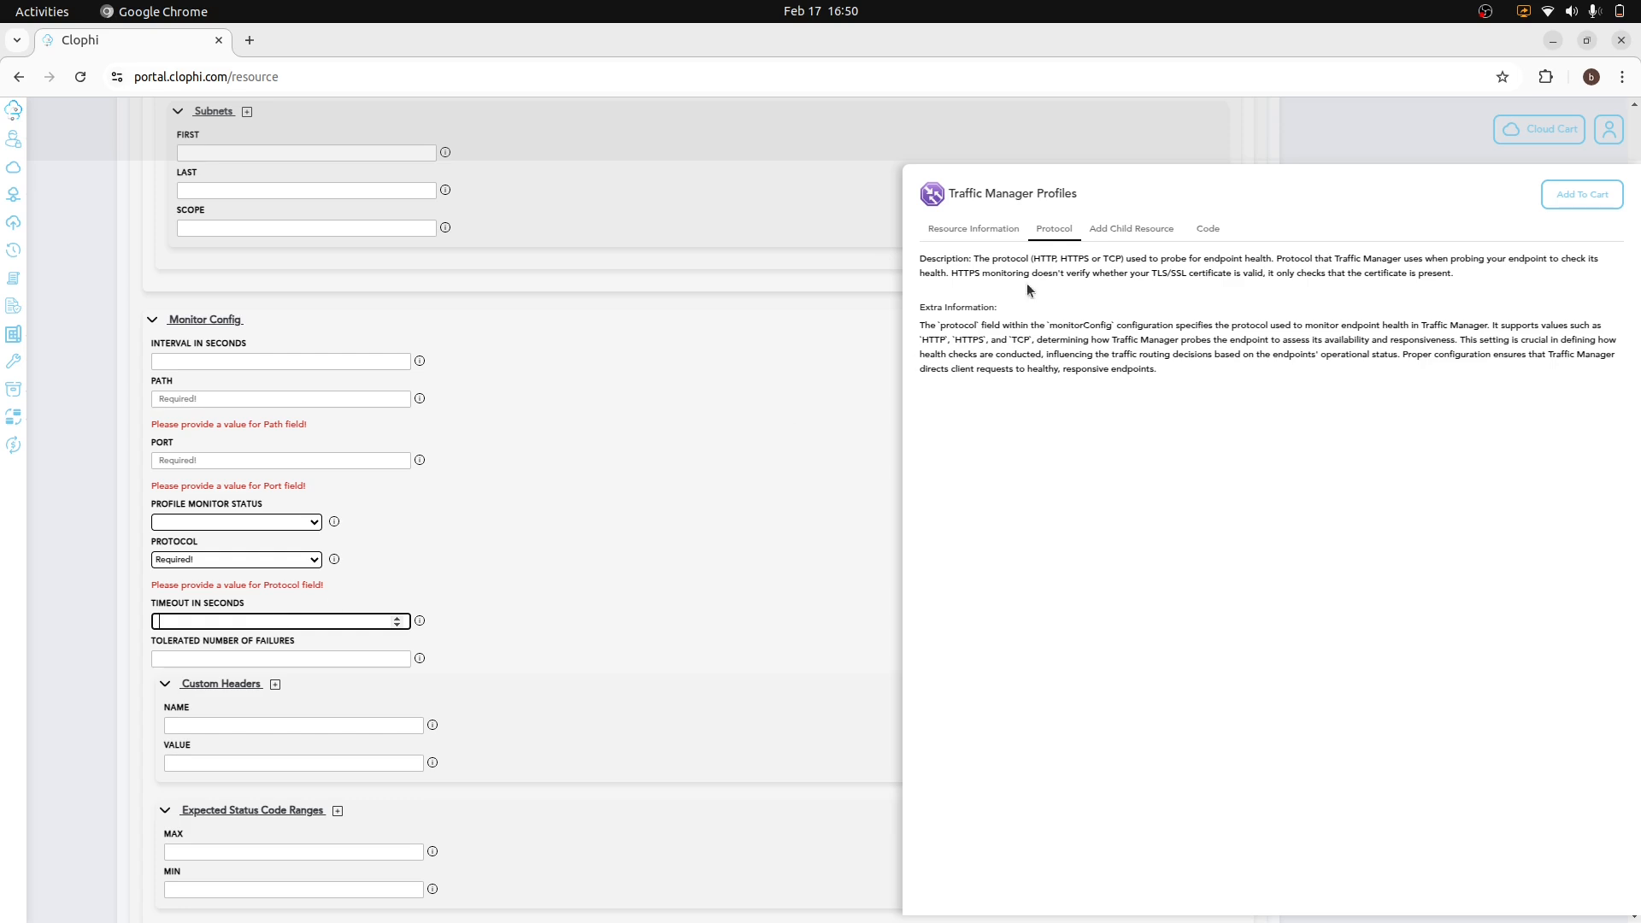
drag(974, 257, 1355, 286)
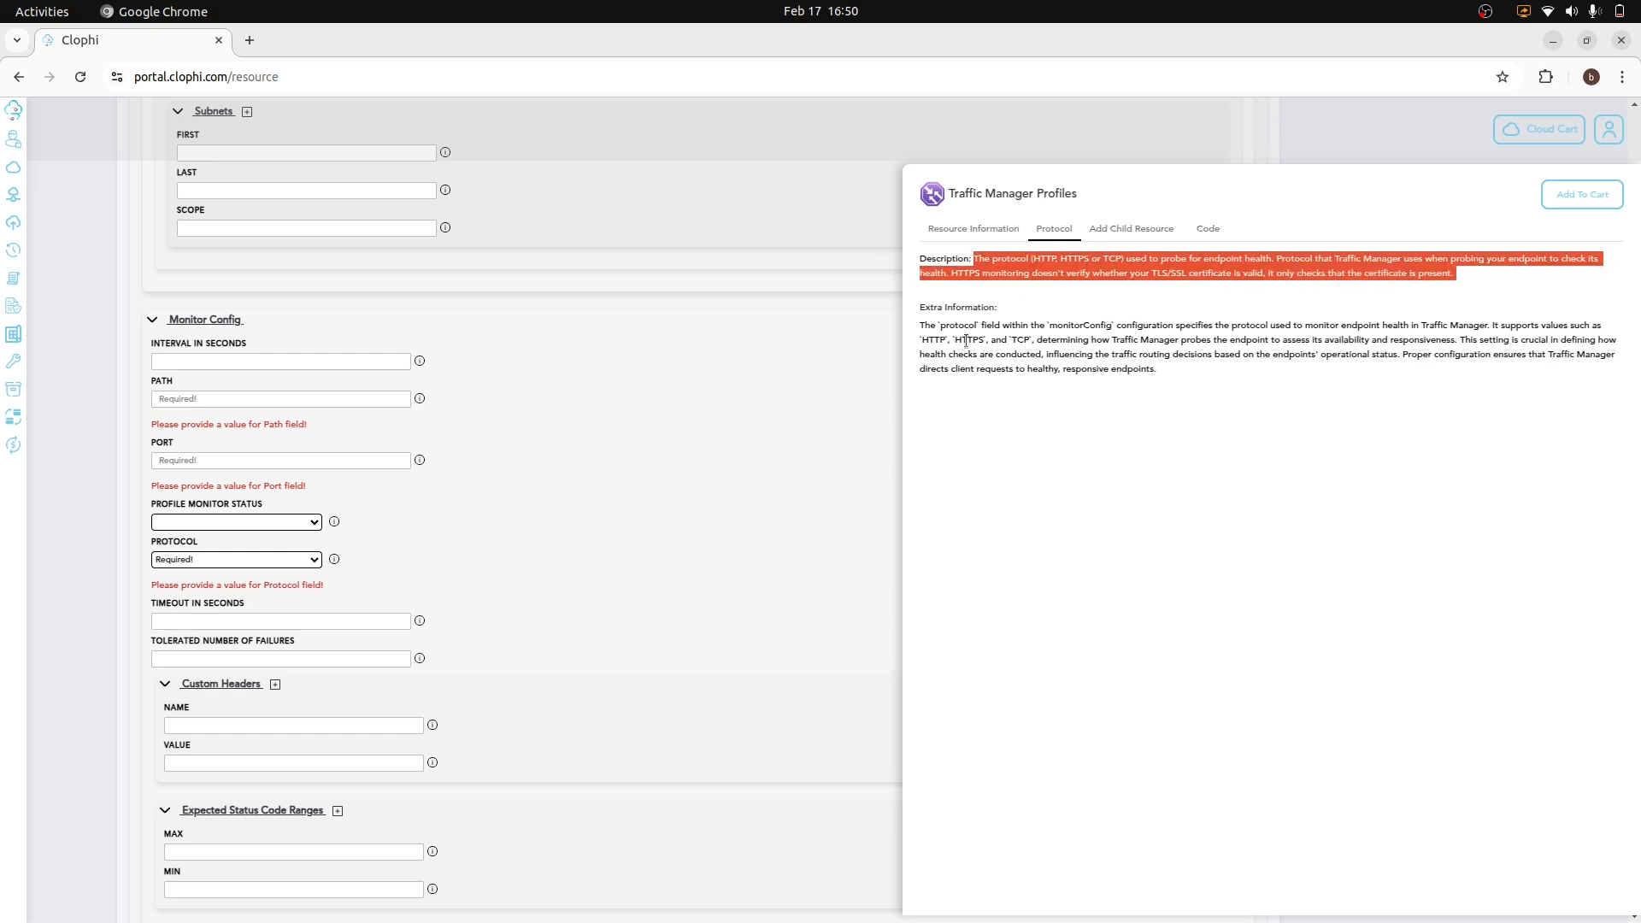
- Read the description of Tolerated Number of Failures, including its allowed range and default value
click(227, 658)
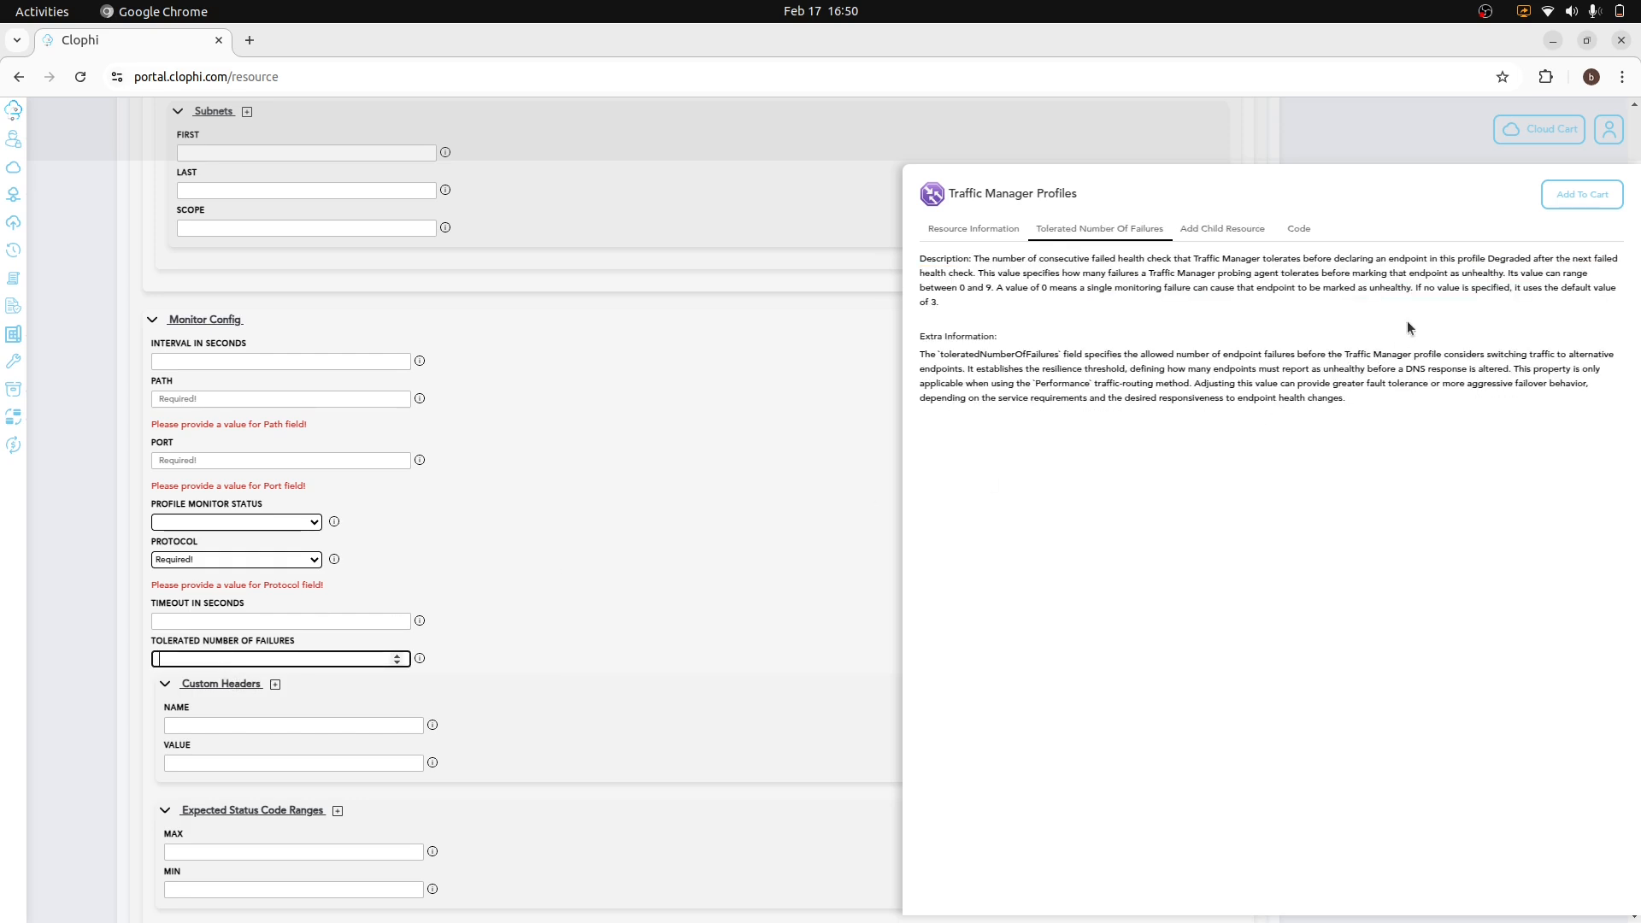
drag(1415, 288, 1451, 318)
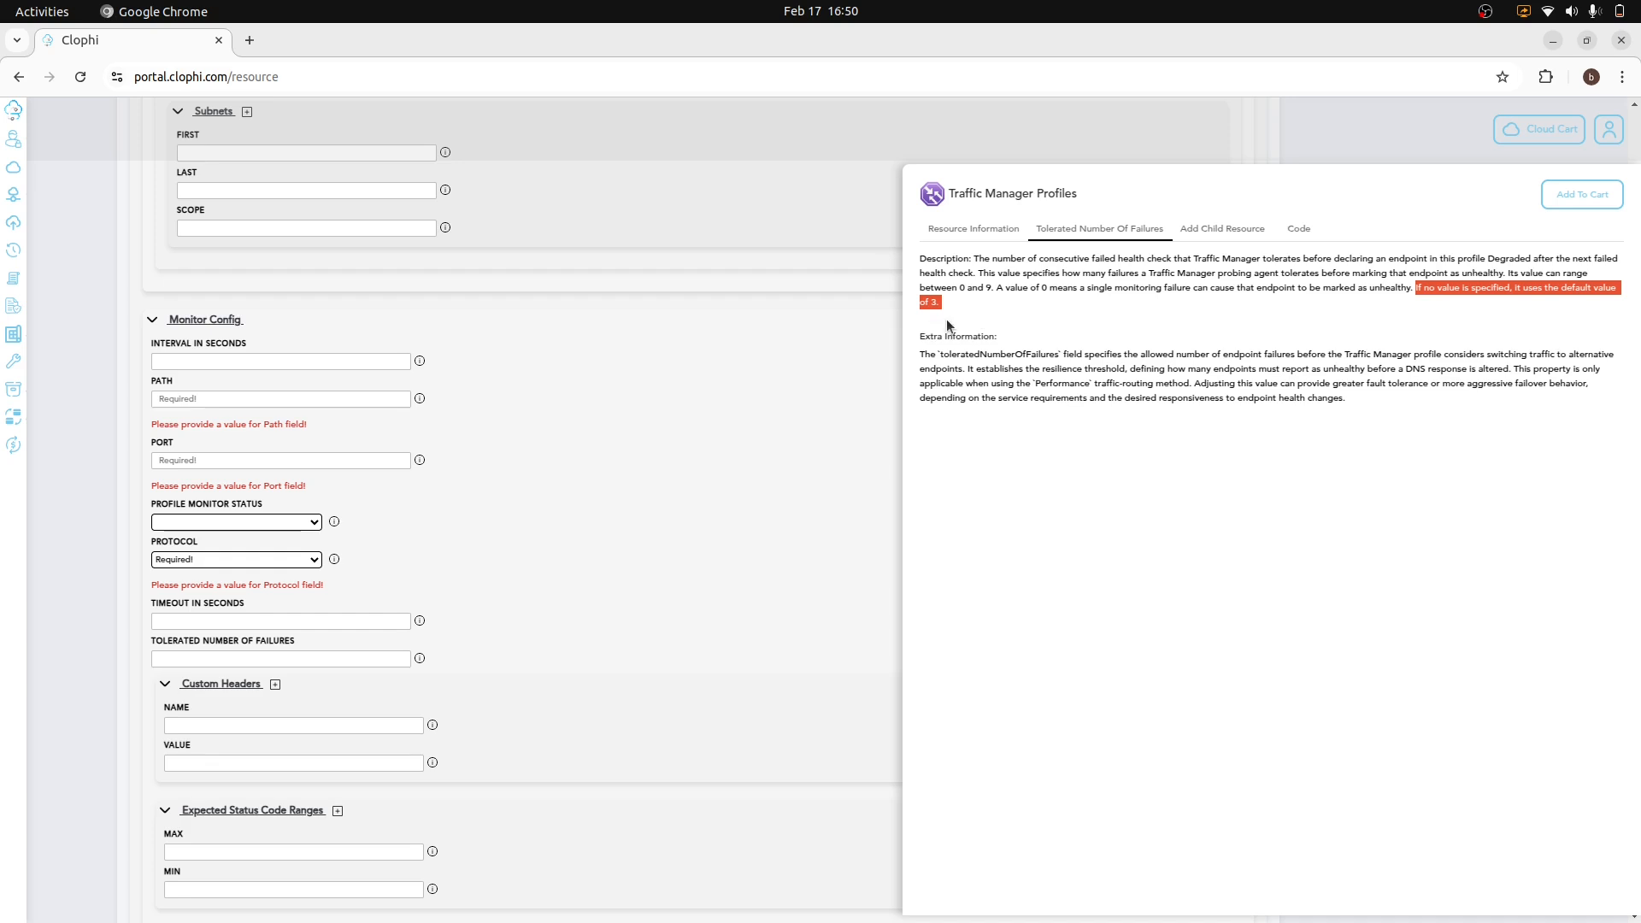
click(689, 466)
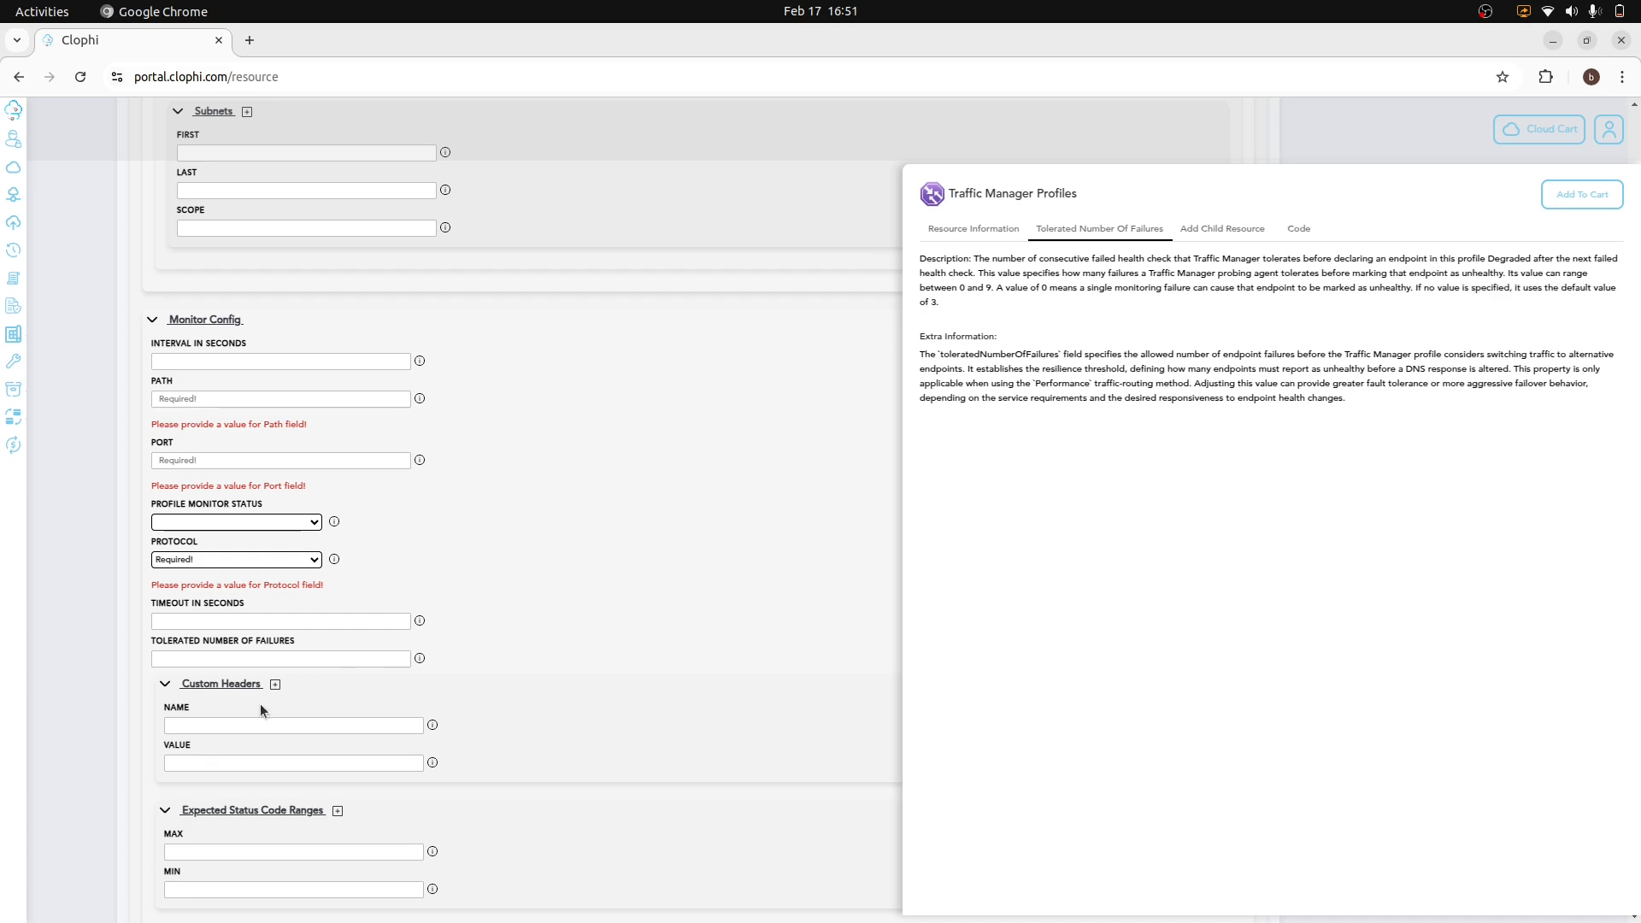
- Read the descriptions of Monitor Config's Custom Headers Name and Value fields and the Expected Status Code Ranges Max and Min fields
click(206, 725)
click(209, 763)
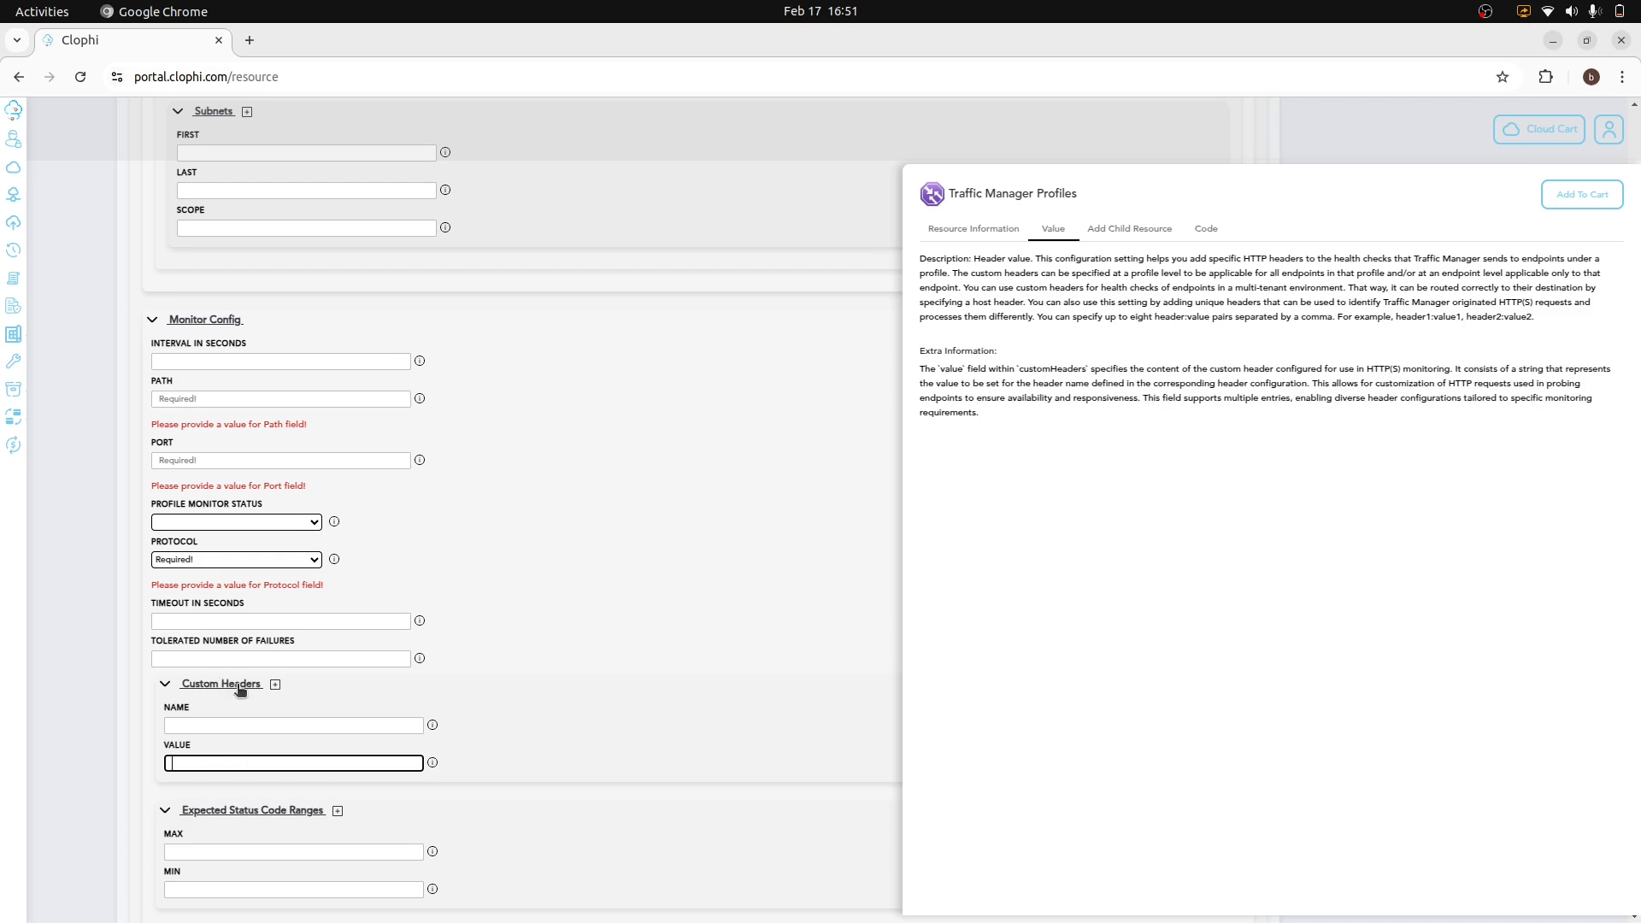
scroll(255, 769, down, 1)
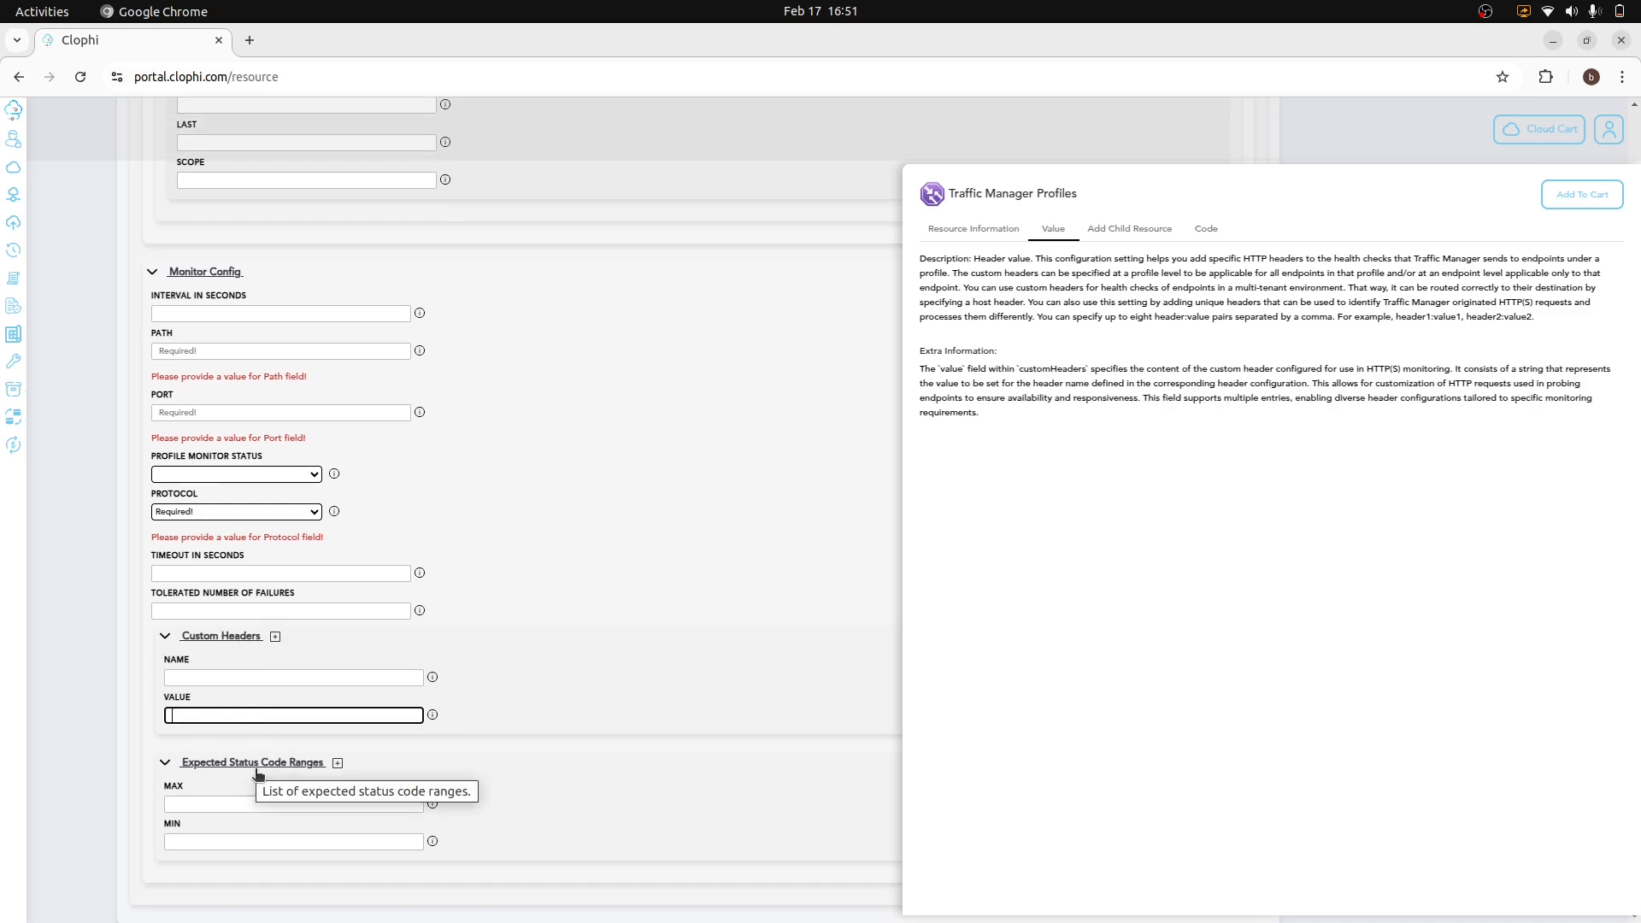
click(222, 803)
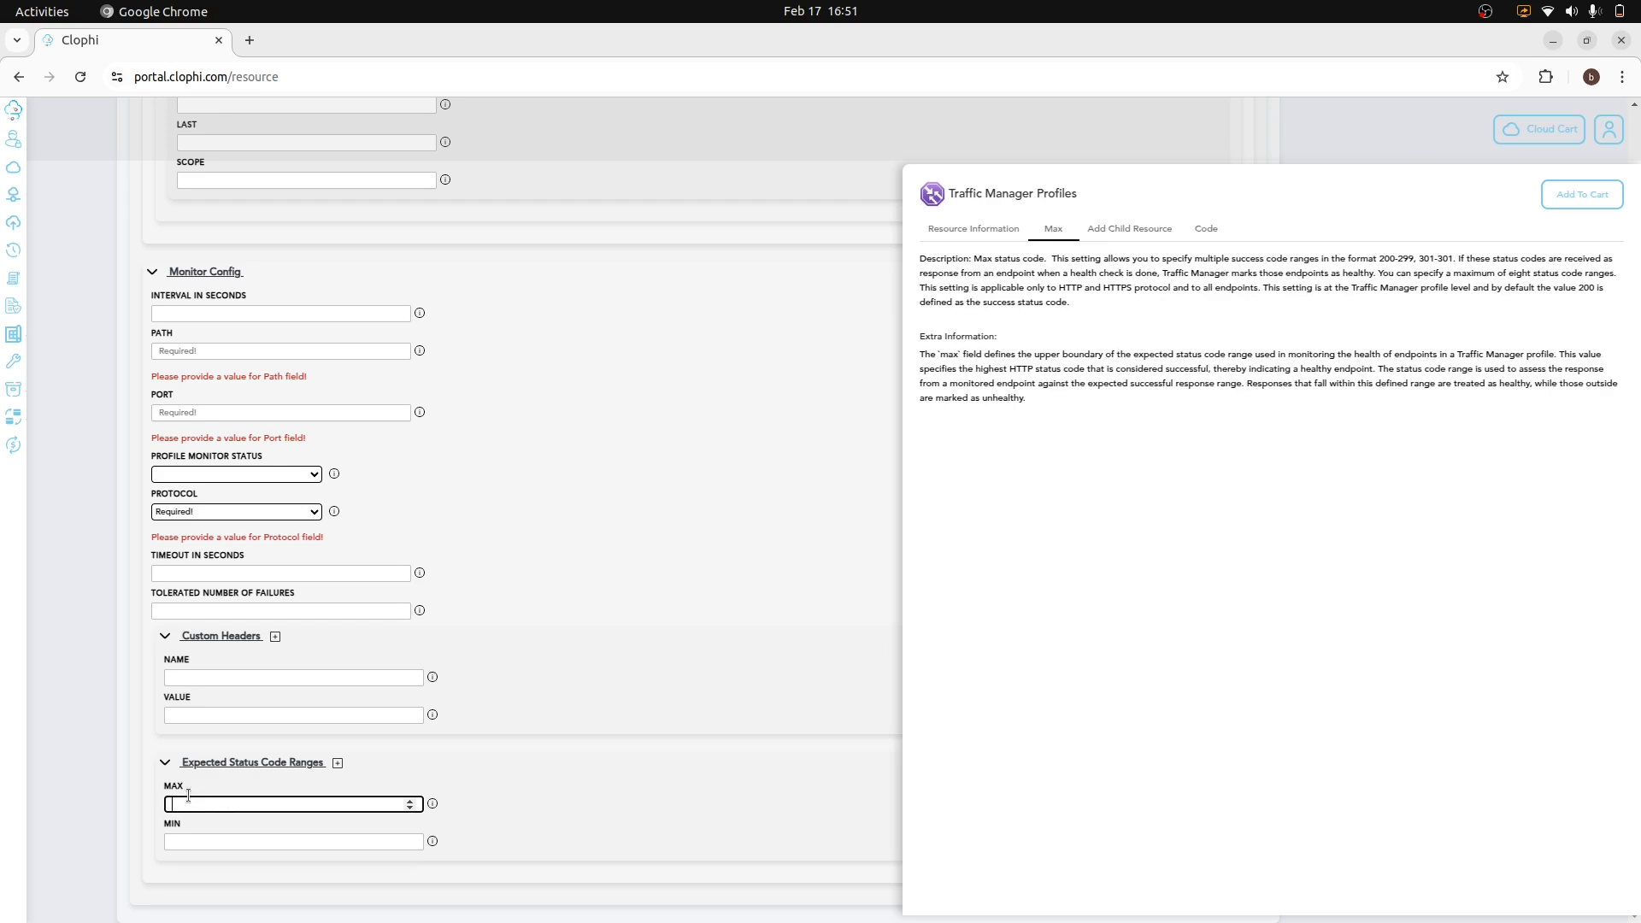
click(171, 841)
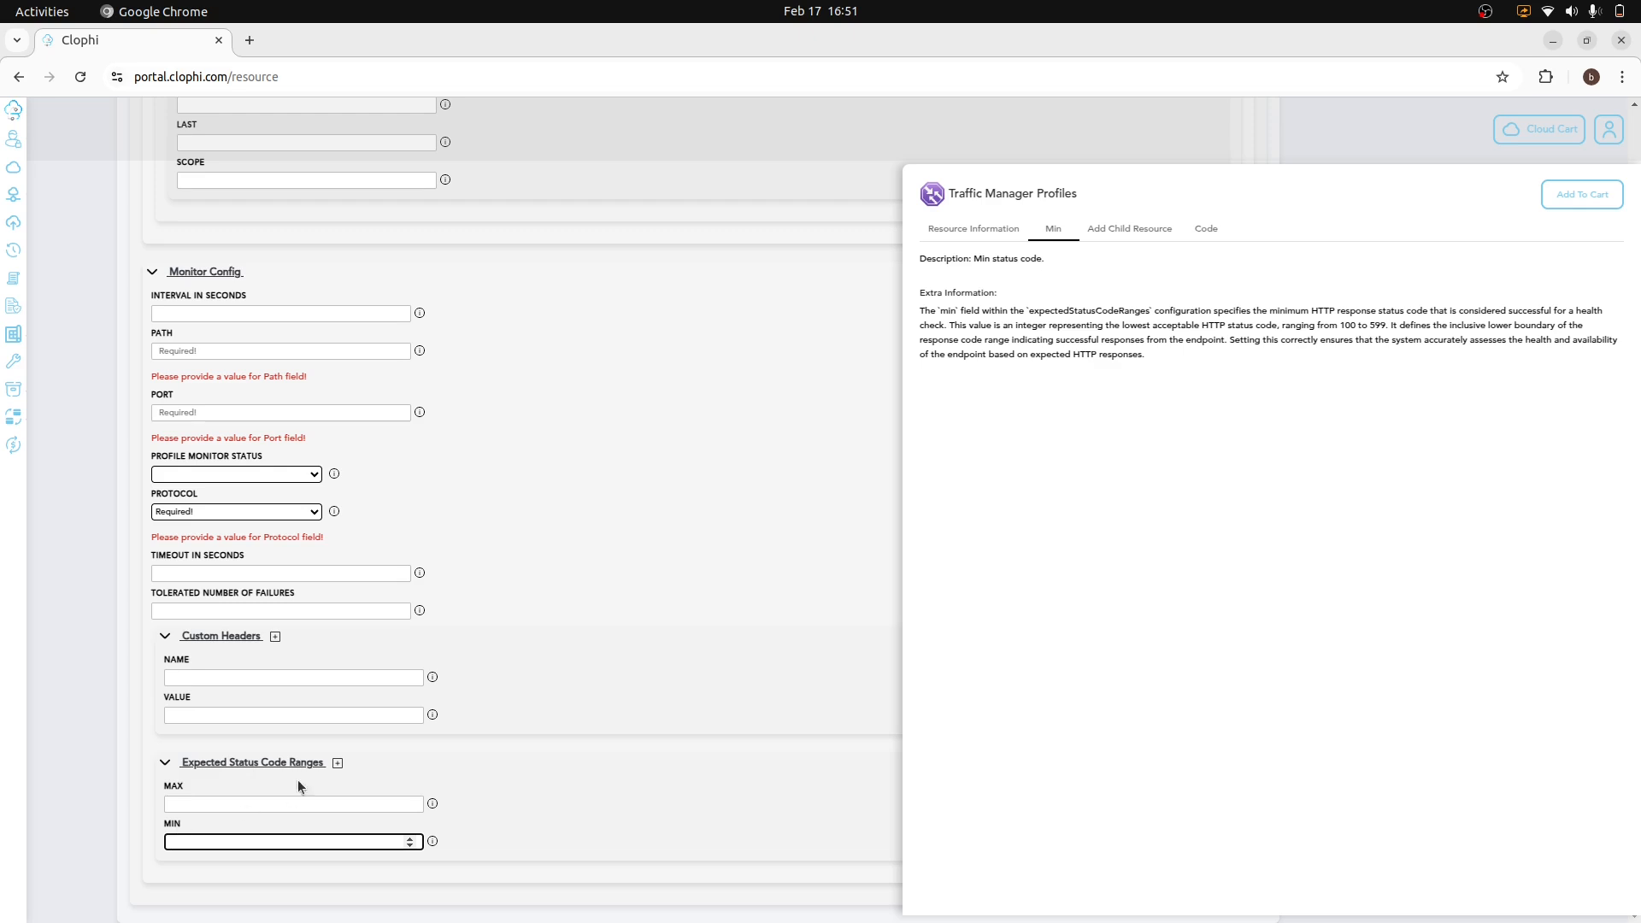
- Load the draft resource "TM with single endpoint but with multiple targets" into the form and expand its further considerations
scroll(469, 630, up, 8)
scroll(566, 538, up, 10)
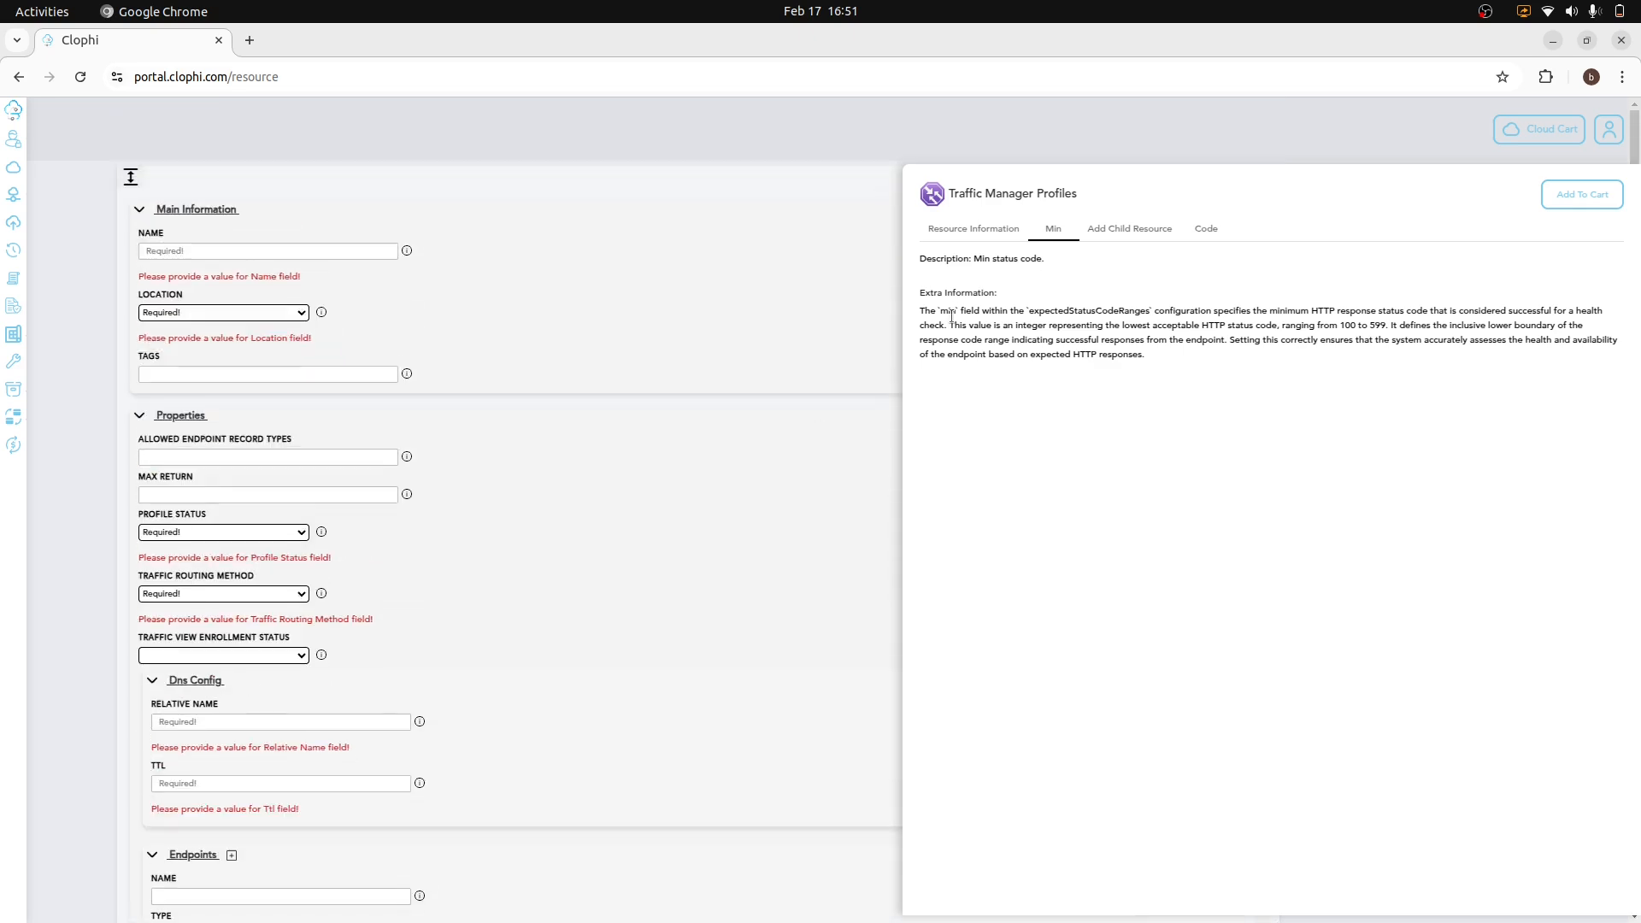
click(973, 228)
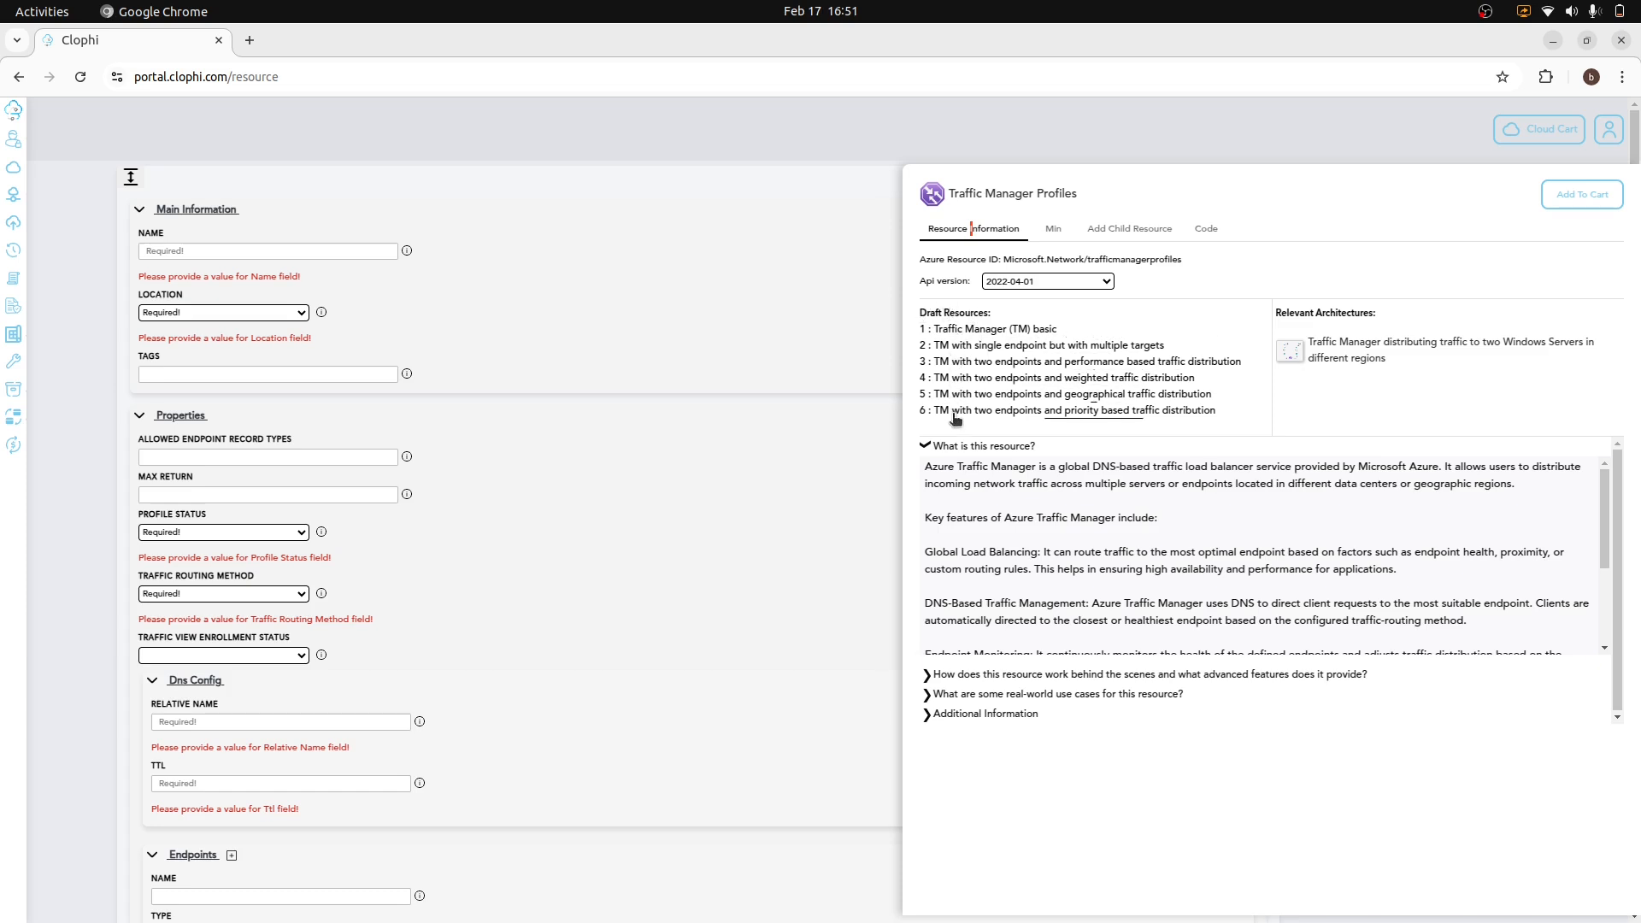
click(976, 347)
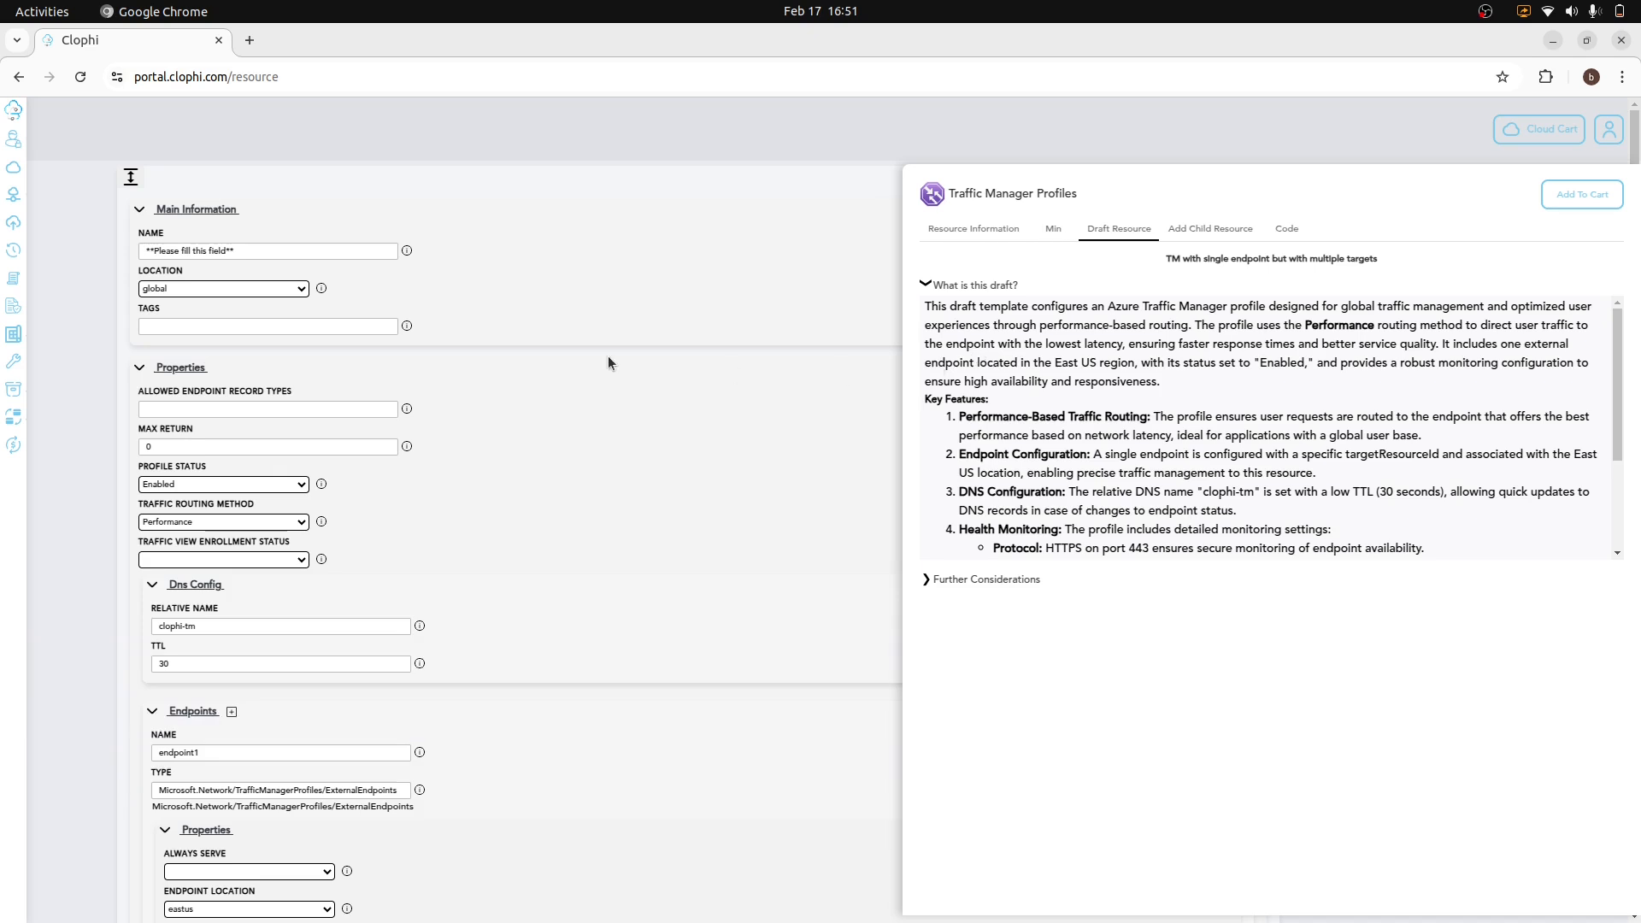
scroll(347, 602, down, 3)
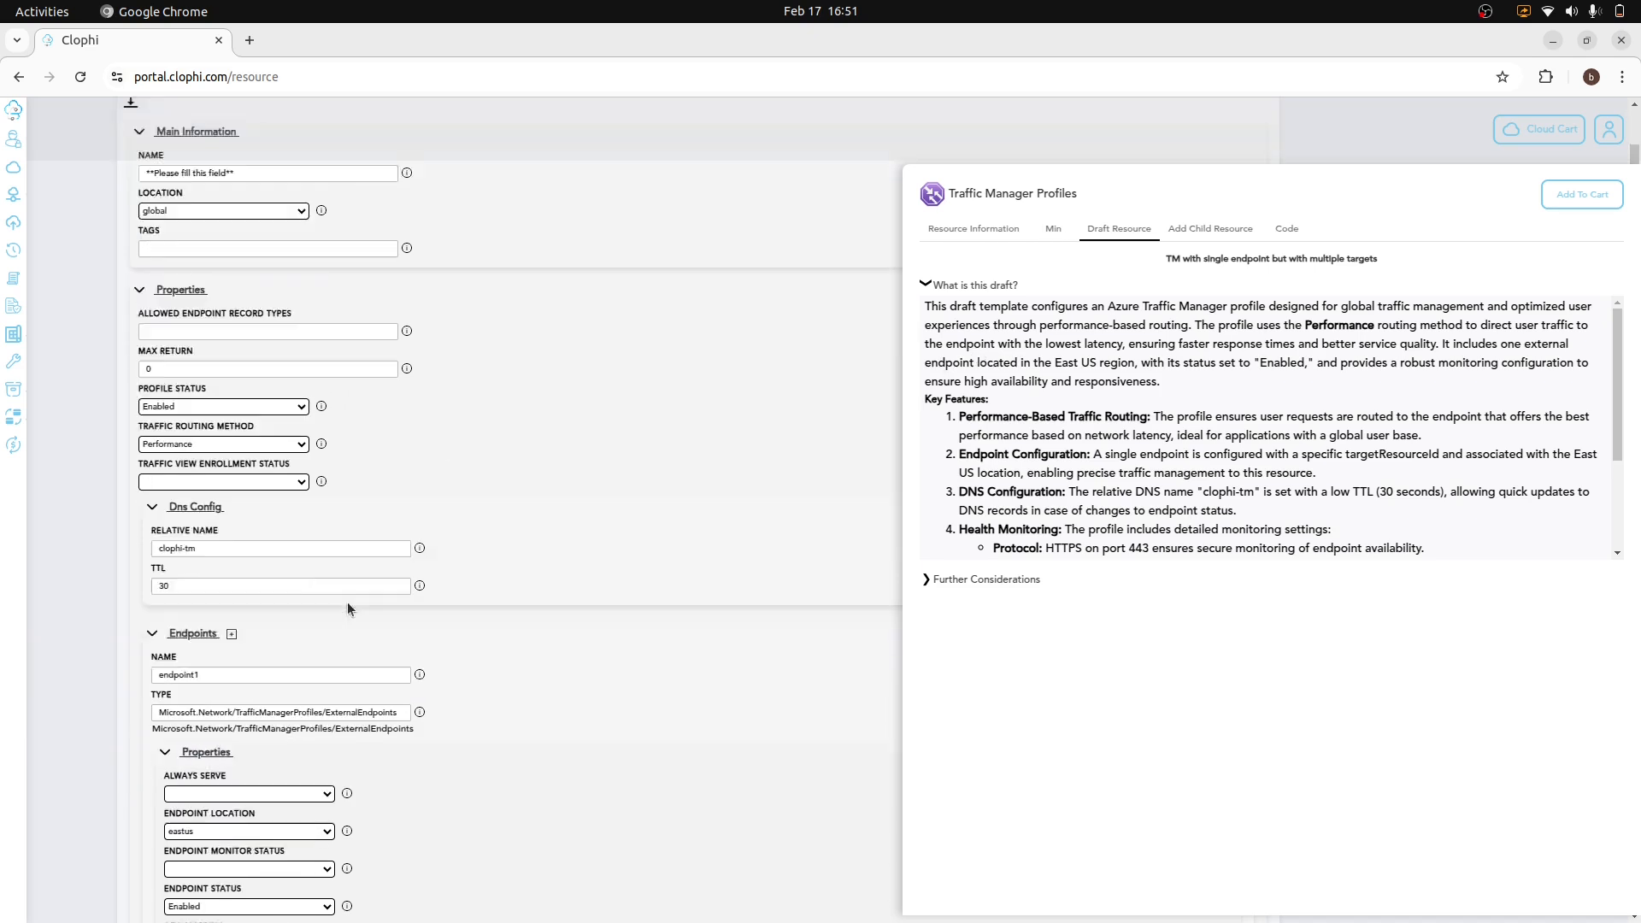
click(975, 581)
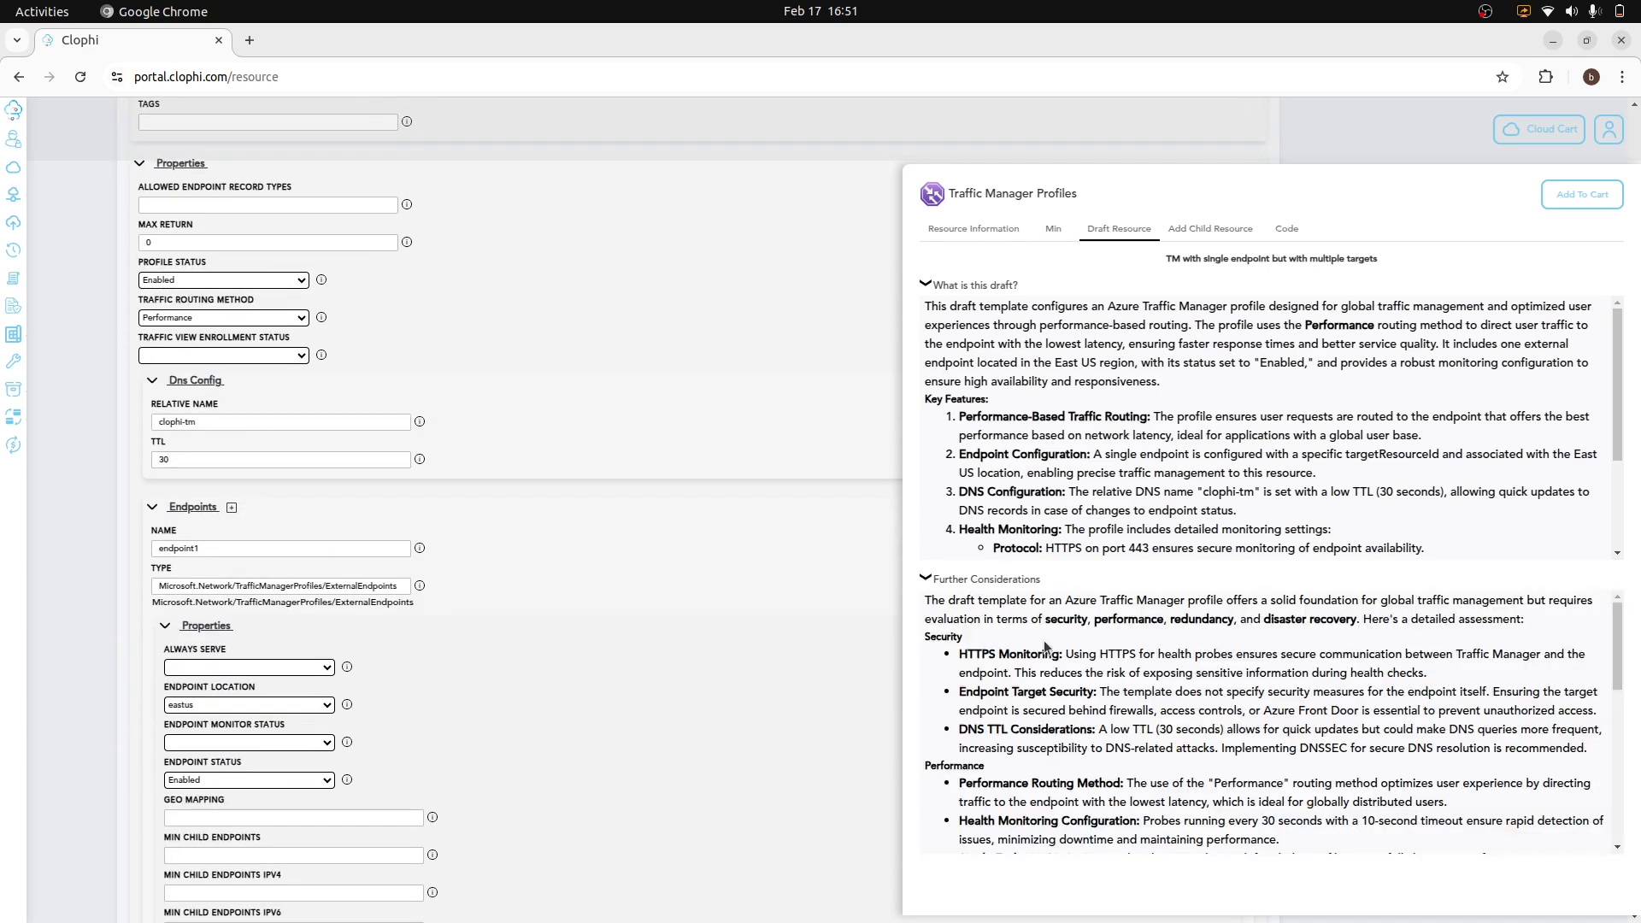
- Check the relevant architectures in the resource information, then examine the generated JSON code and the note on Bicep and Terraform downloads
click(1007, 231)
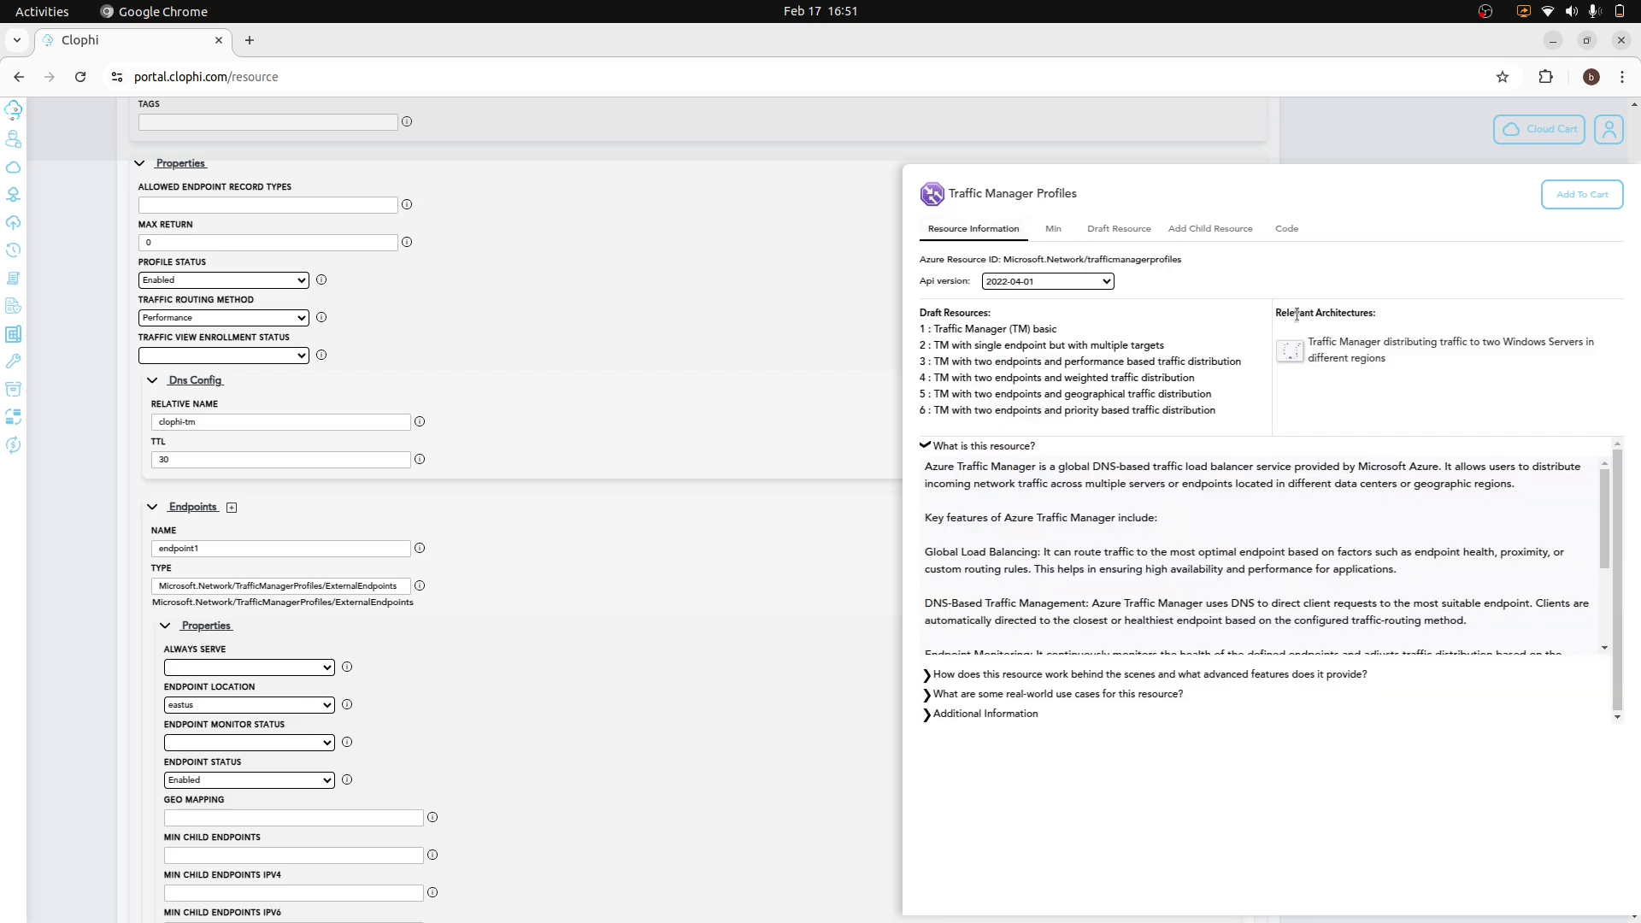
mouse_move(1338, 347)
click(1287, 229)
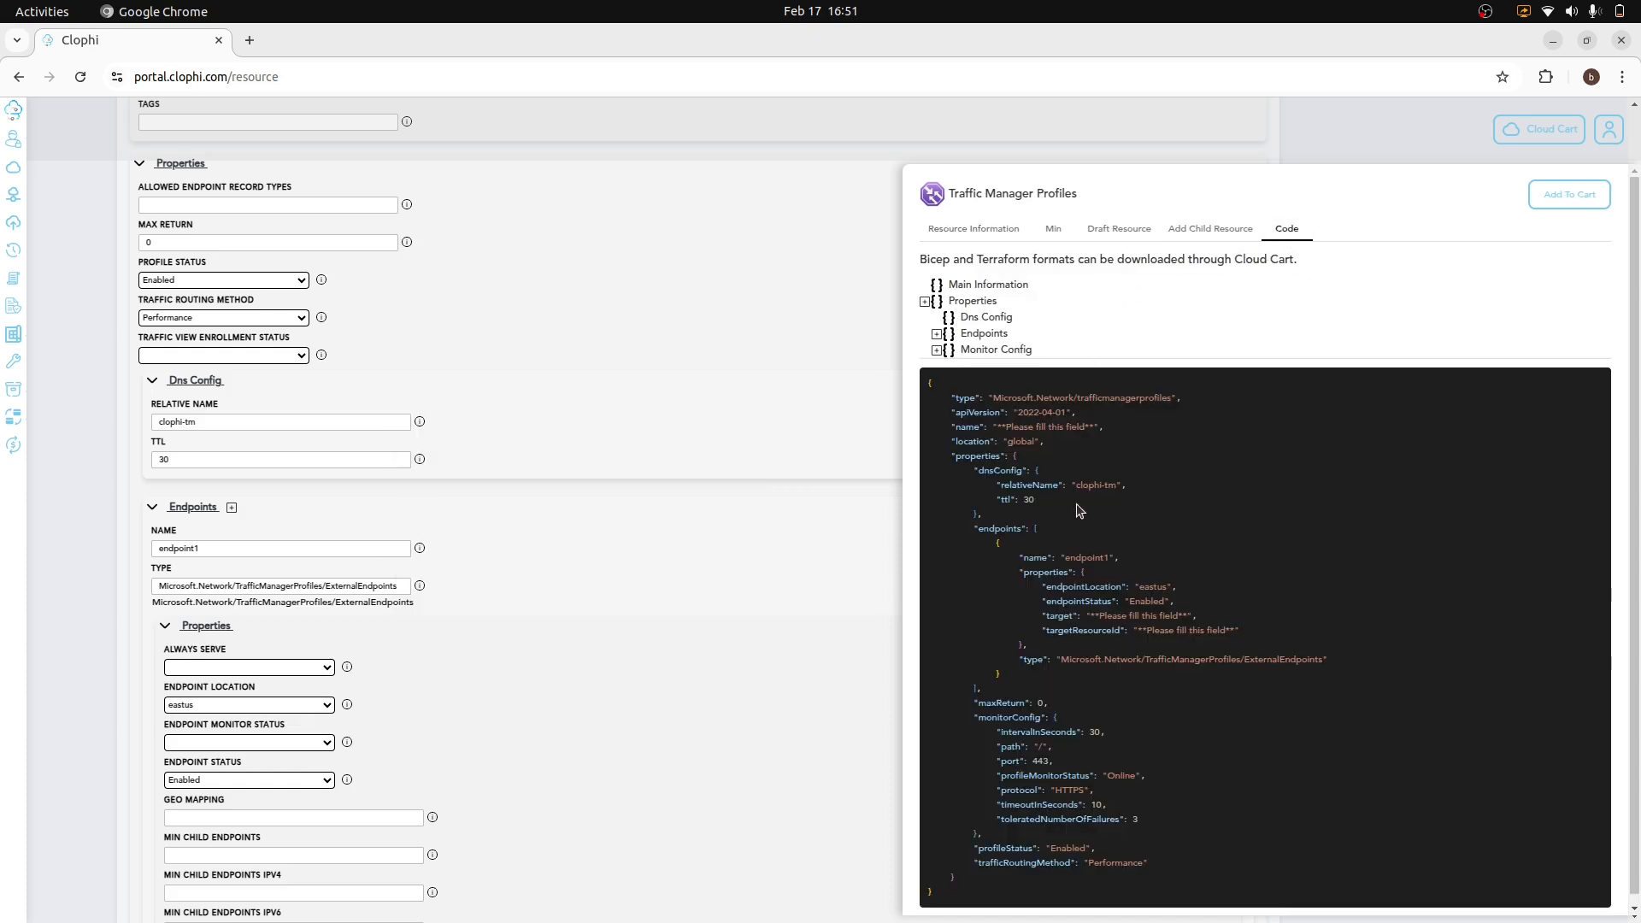
scroll(1077, 511, down, 2)
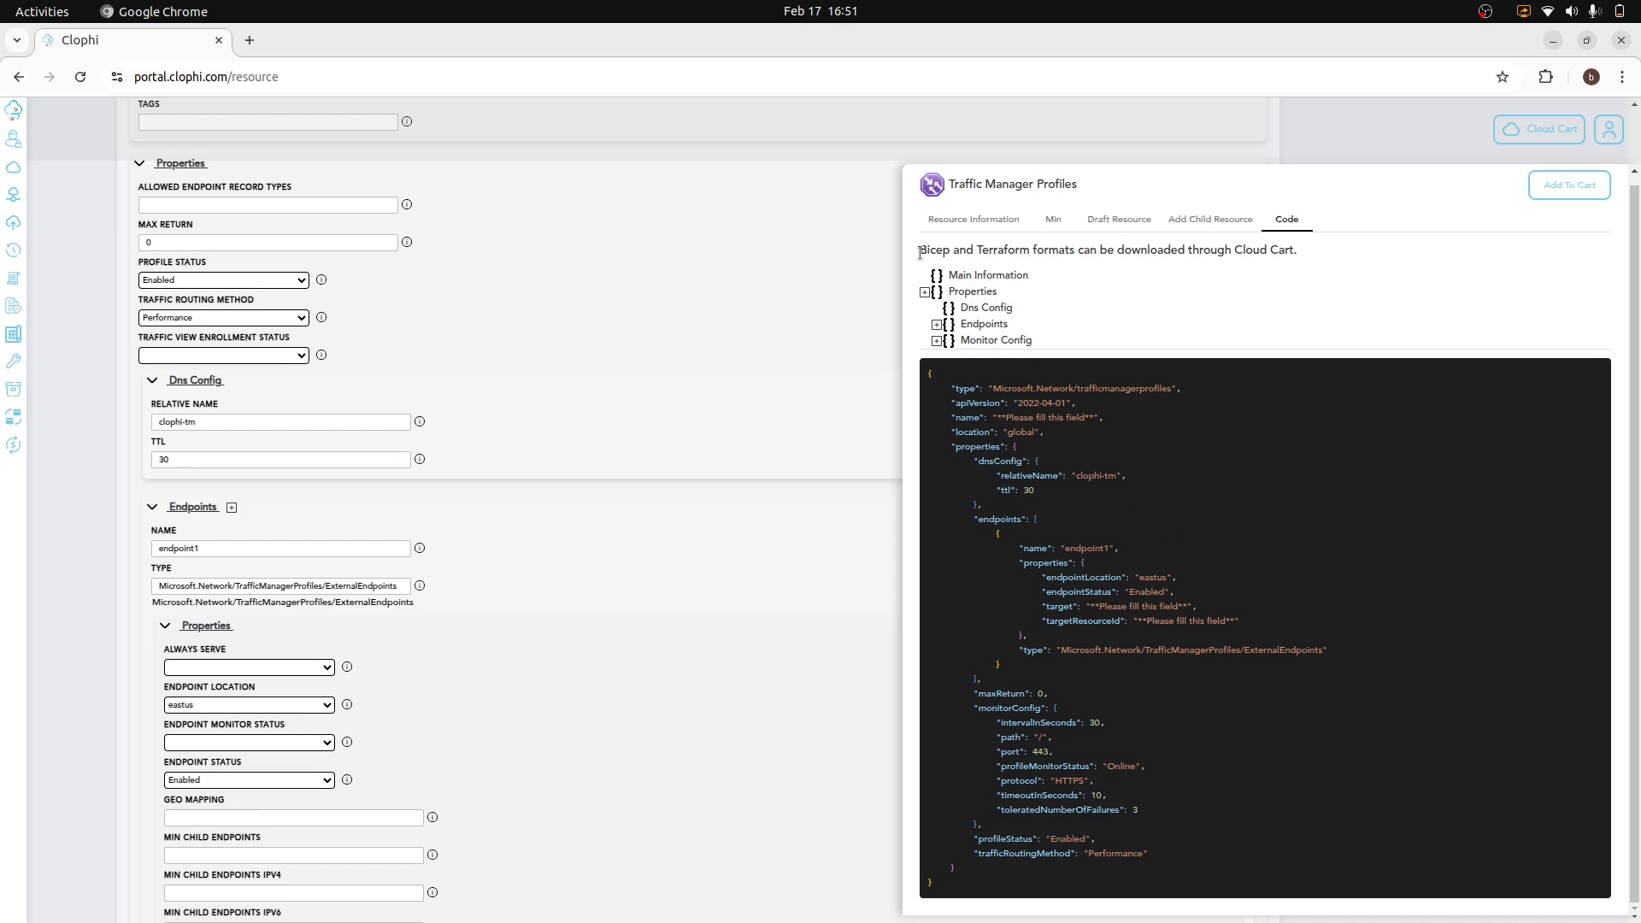
drag(921, 252, 1026, 253)
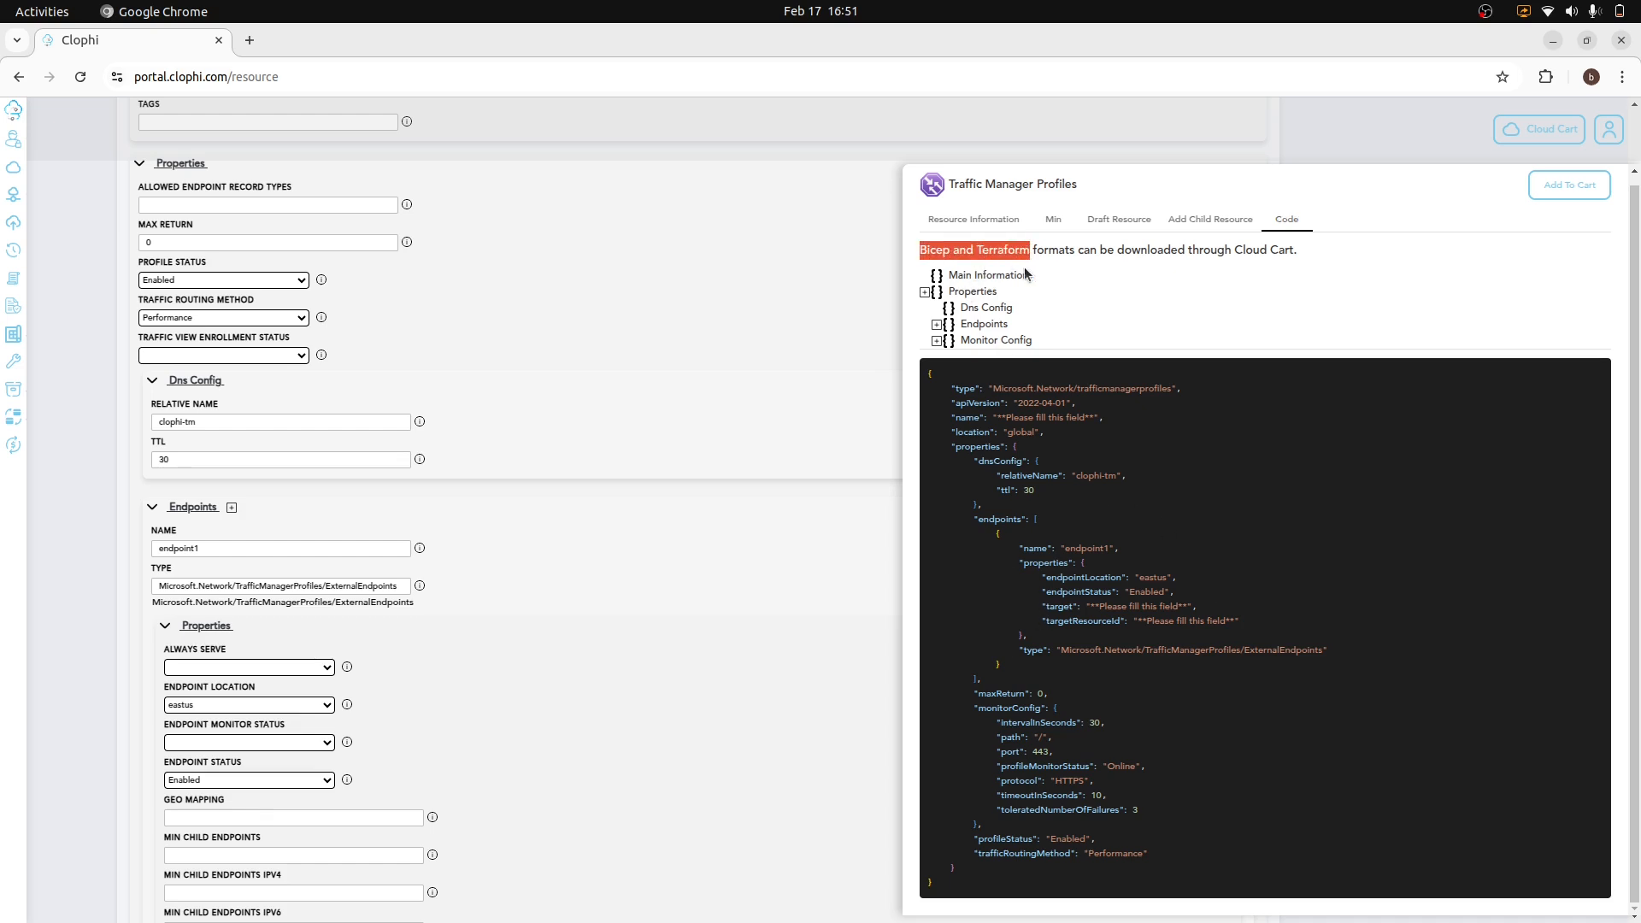